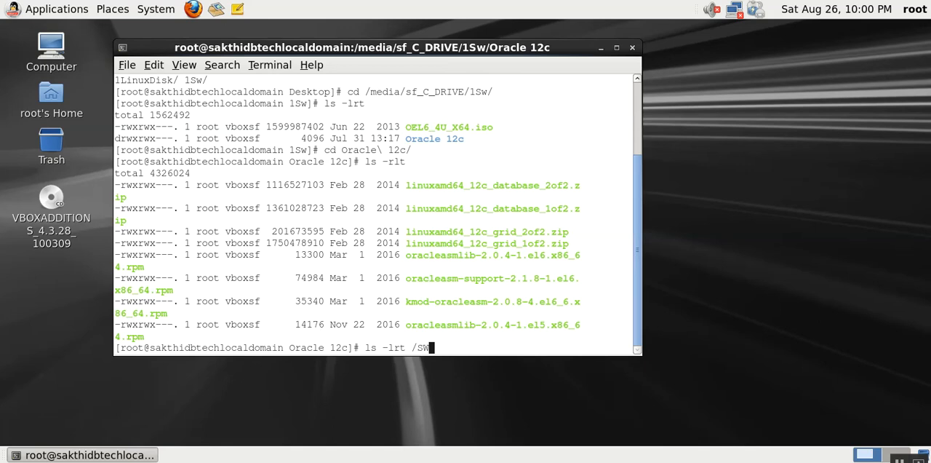
- List the contents of /SW/ with ls -lrt and highlight the second database zip in the Oracle 12c listing
text(/)
key(Return)
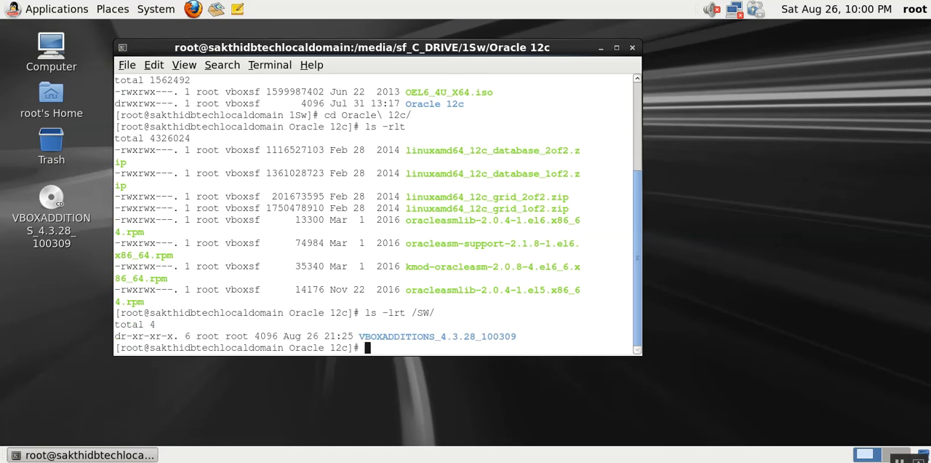
double_click(456, 178)
double_click(452, 150)
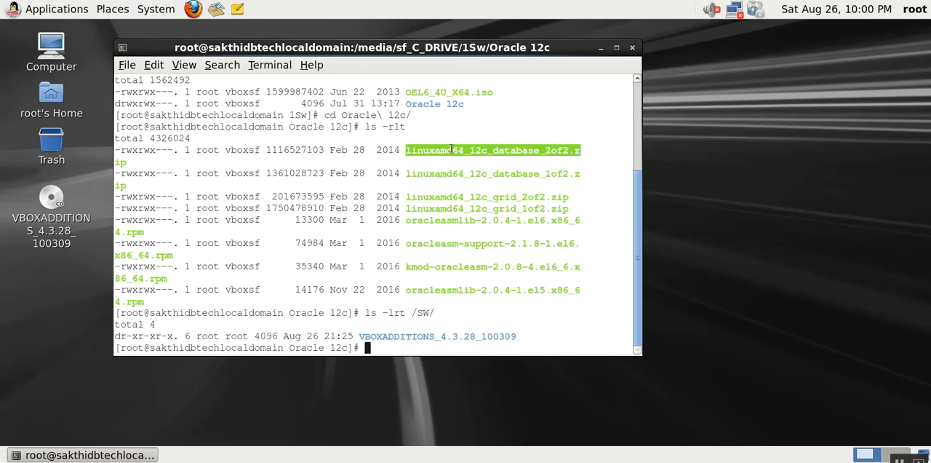
- Copy all files matching linuxamd64_12c_* from the current folder into /SW/
text(cp li)
key(Tab)
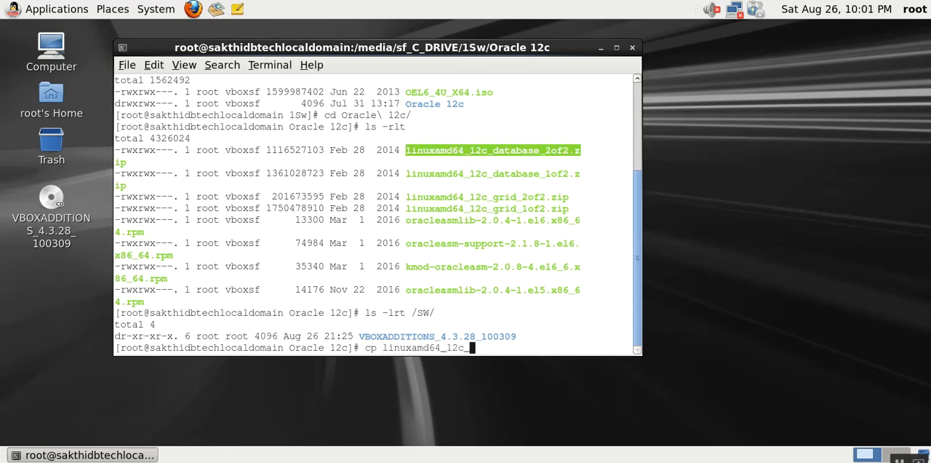
text(* /SW/)
key(Return)
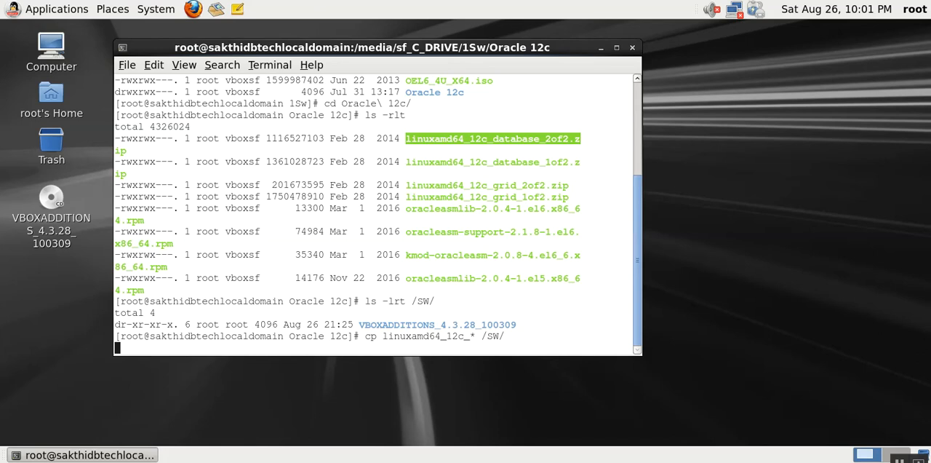
- Review the virtual machine's Shared Folders settings and the folder path choices for adding a share, leaving without changes
click(78, 0)
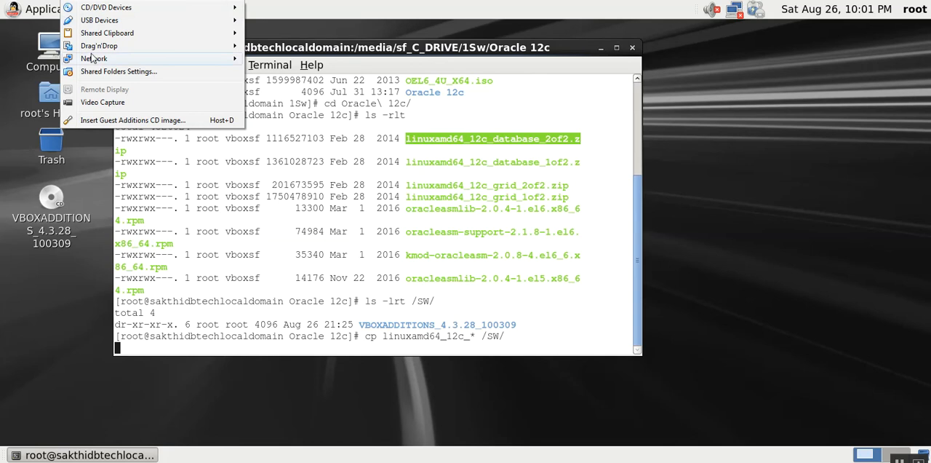
click(109, 72)
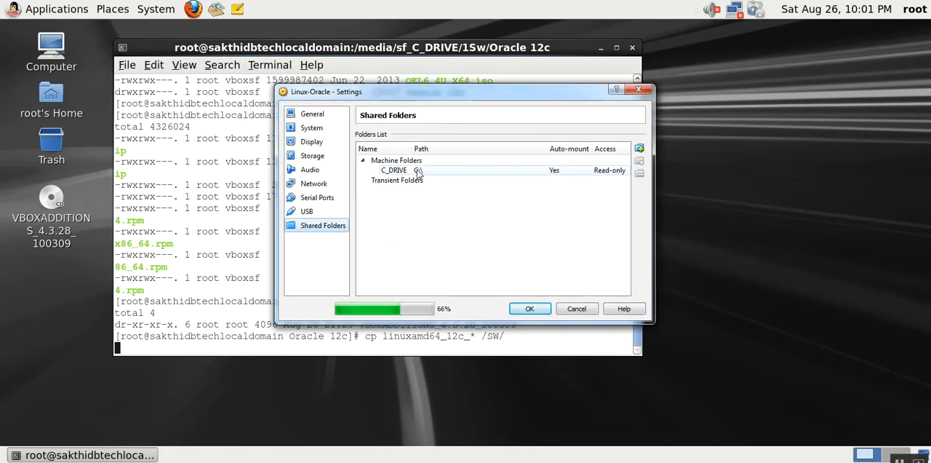
click(640, 149)
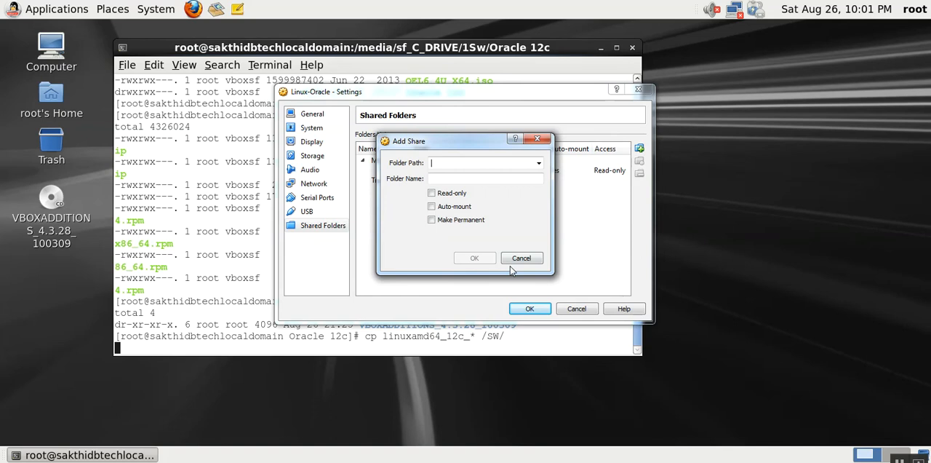
click(538, 163)
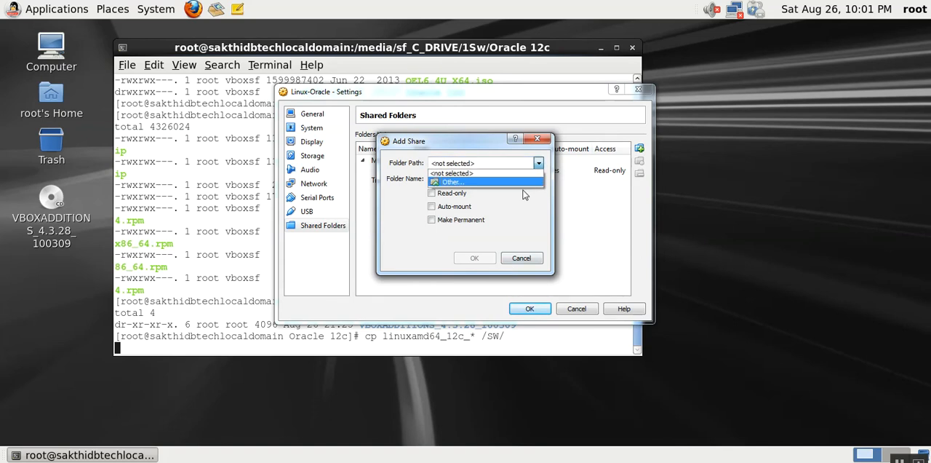
click(517, 188)
key(Escape)
key(Escape)
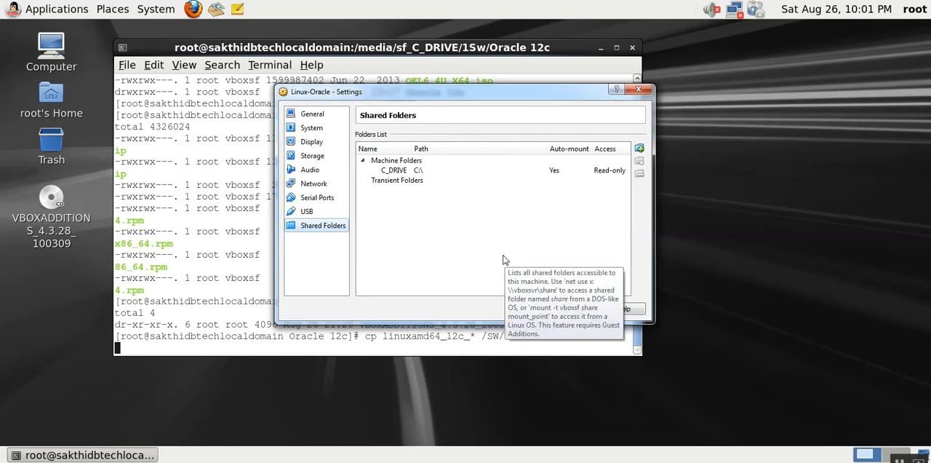
key(Escape)
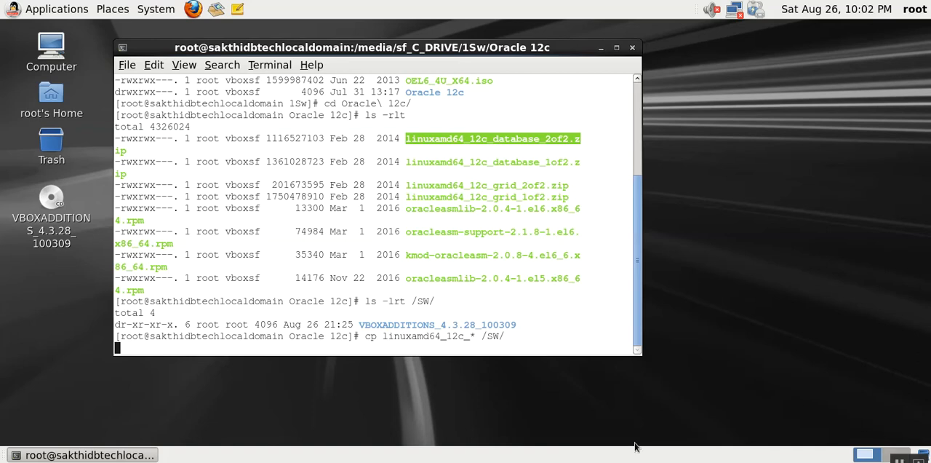
- Open a second terminal from the desktop, change to /SW and list its files with ls -rlt
right_click(678, 143)
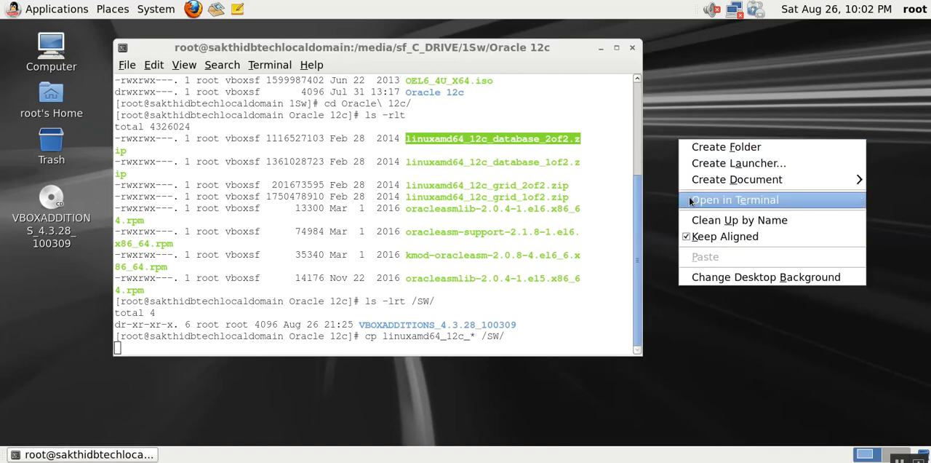
click(735, 199)
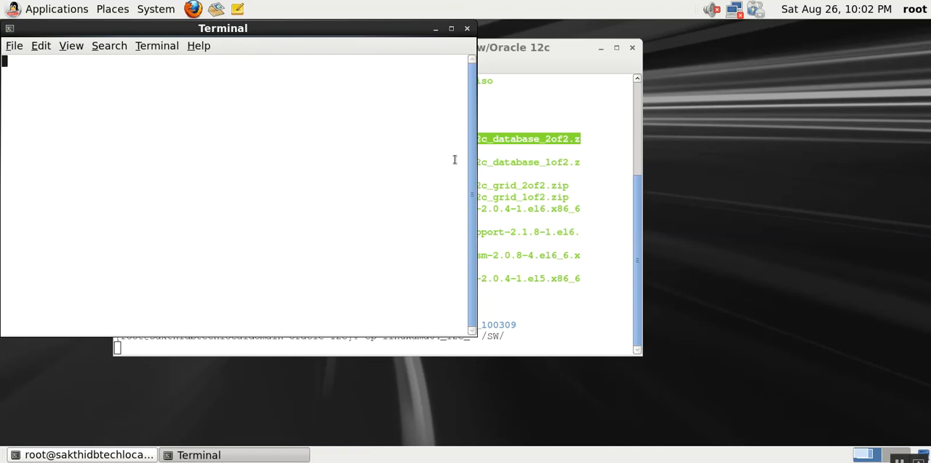
text(cd /SW)
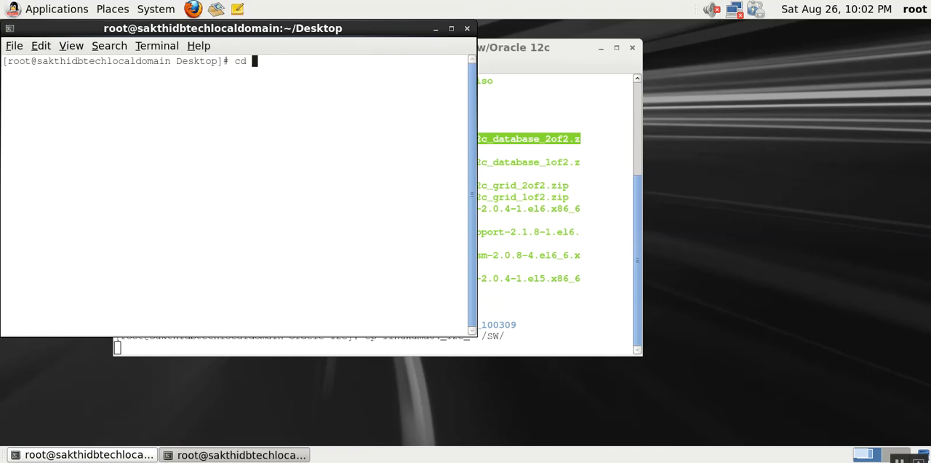
key(Return)
text(ls -rlt)
key(Return)
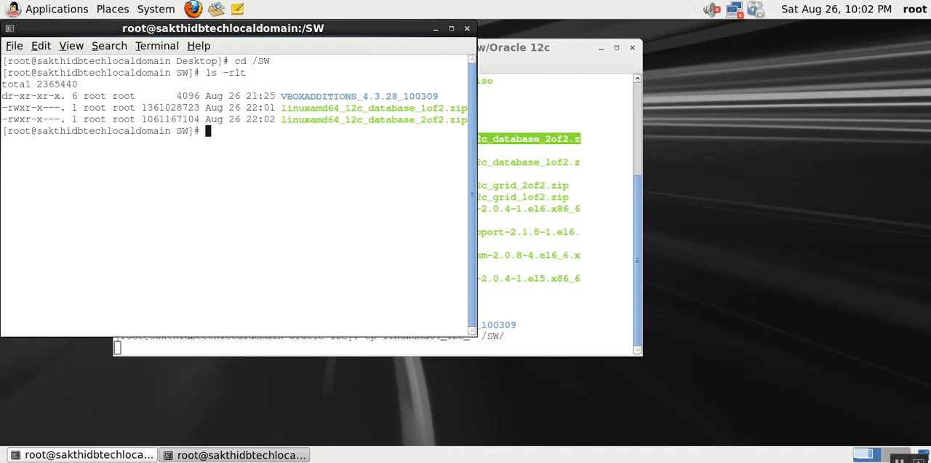
- List /SW repeatedly in long format and compare the byte sizes of linuxamd64_12c_grid_1of2.zip to track the copy
text(ls -rlt)
key(Return)
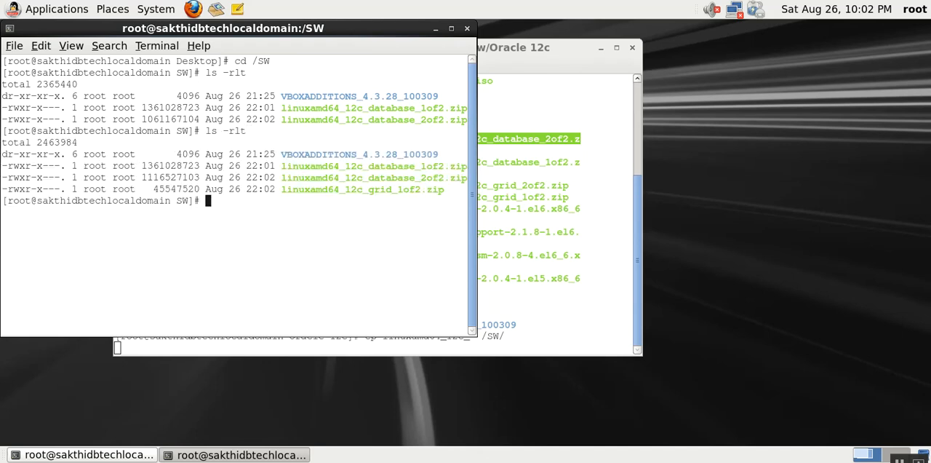
text(ls -lrt)
key(Return)
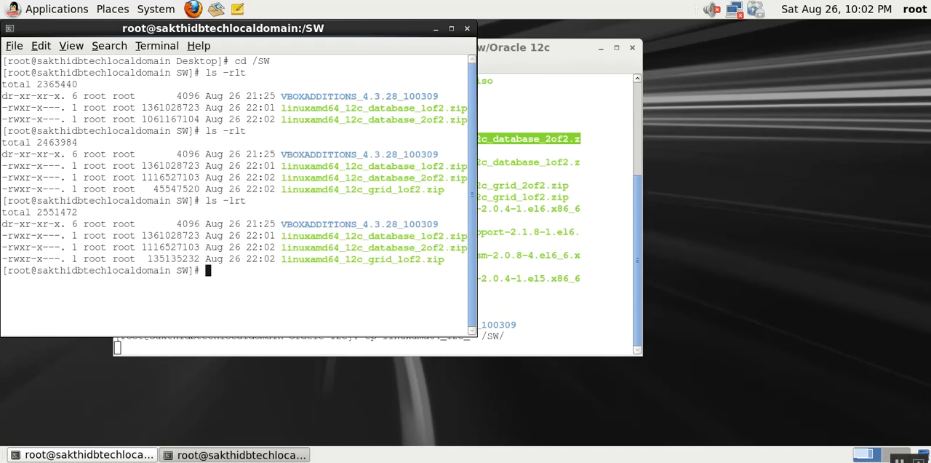
double_click(190, 188)
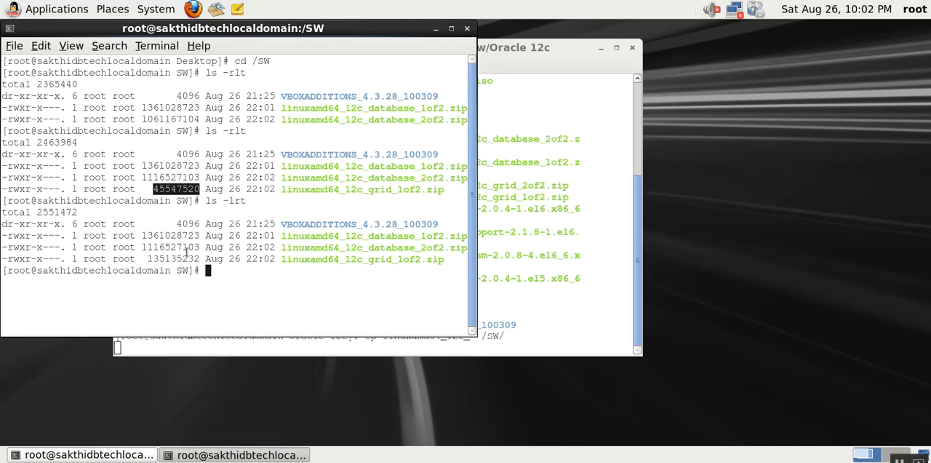
double_click(182, 258)
text(ls -lrt)
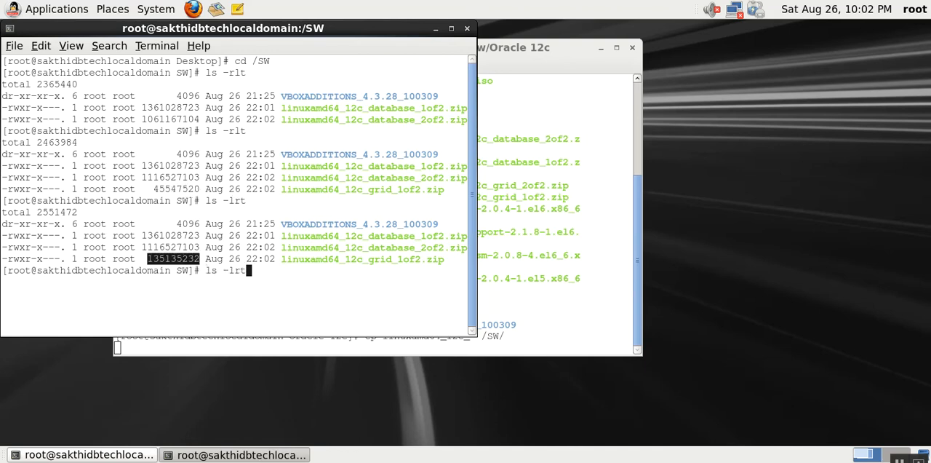
key(Return)
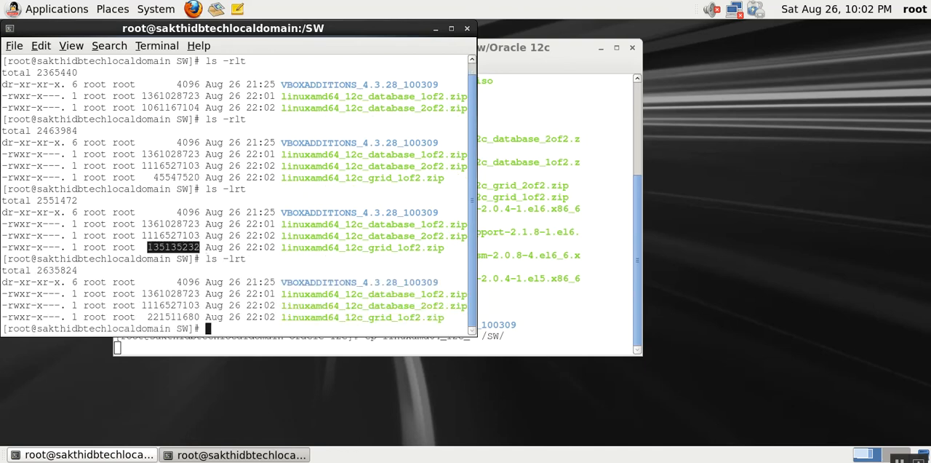
- Check the copy progress repeatedly with human-readable file sizes using ls -rlth
text(ls -rlth)
key(Return)
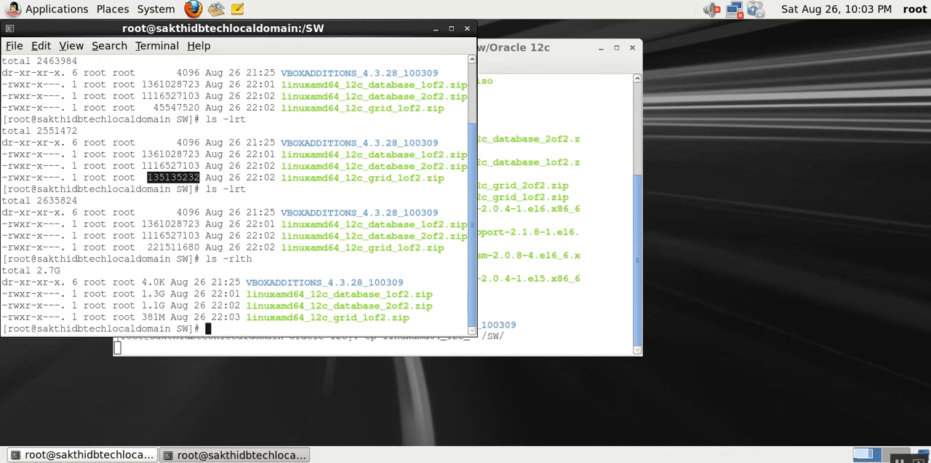
key(Up)
key(Return)
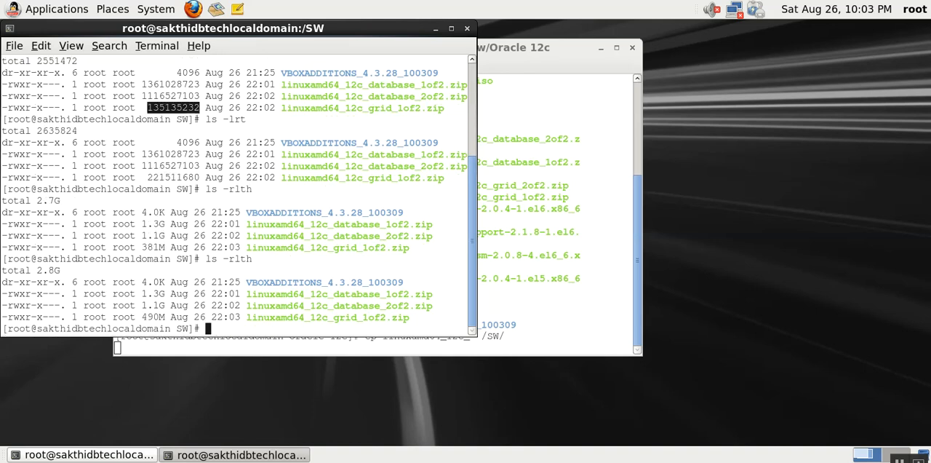
key(Up)
key(Return)
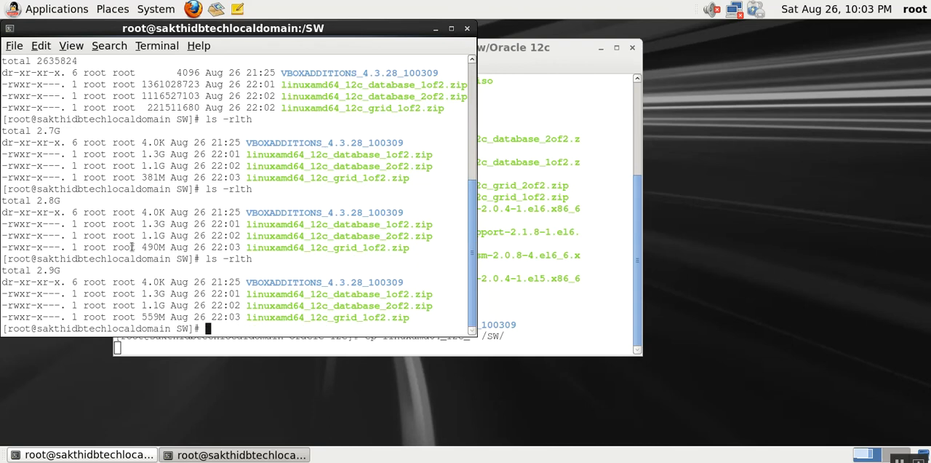
- Create the directory /u01 and check the free space of the current file system with df -h
text(mkdir /u01)
key(Return)
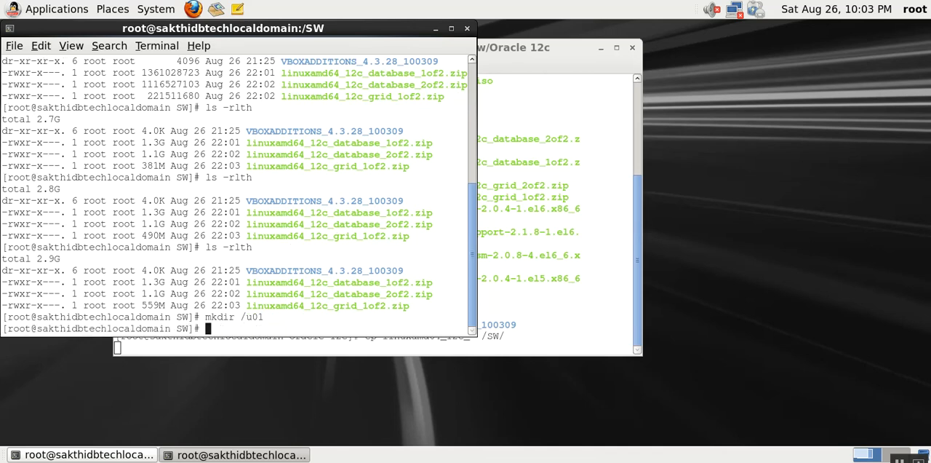
text(df -h .)
key(Return)
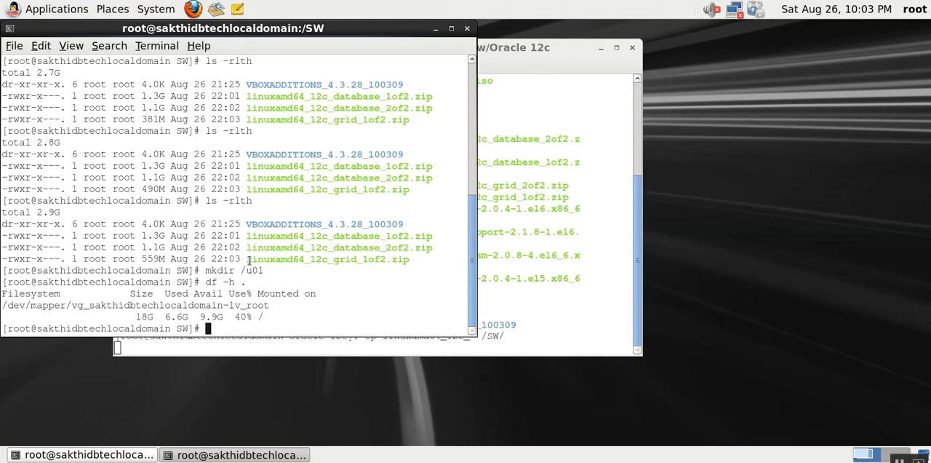
key(Return)
key(Return)
key(Return)
key(Return)
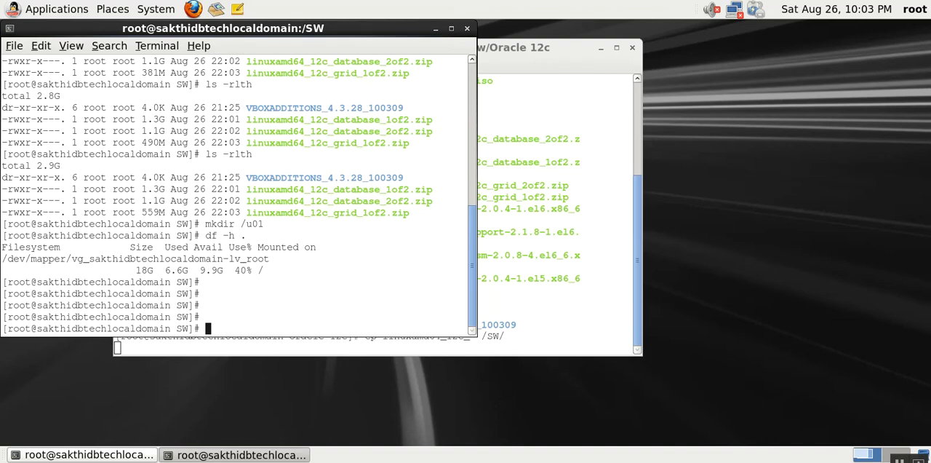
- Create the user groups oinstall and dba with groupadd
text(groupadd oinstall)
key(Return)
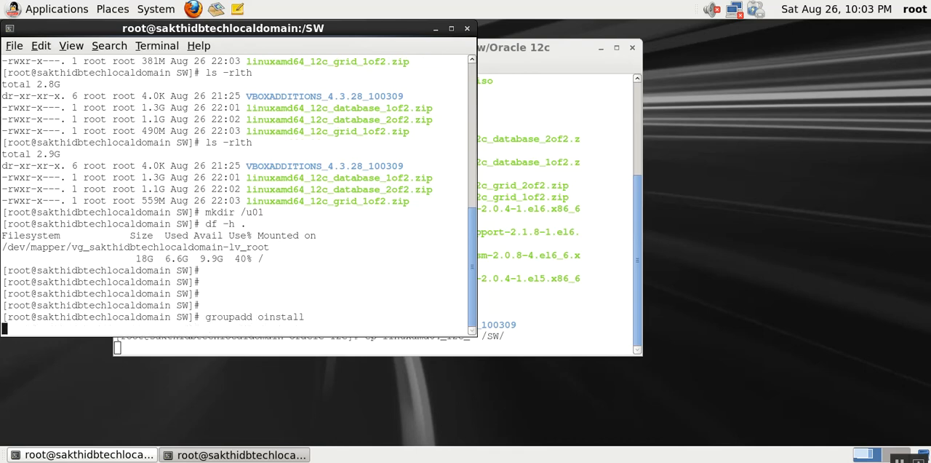
key(Up)
key(BackSpace)
key(BackSpace)
key(BackSpace)
key(BackSpace)
key(BackSpace)
key(BackSpace)
key(BackSpace)
key(BackSpace)
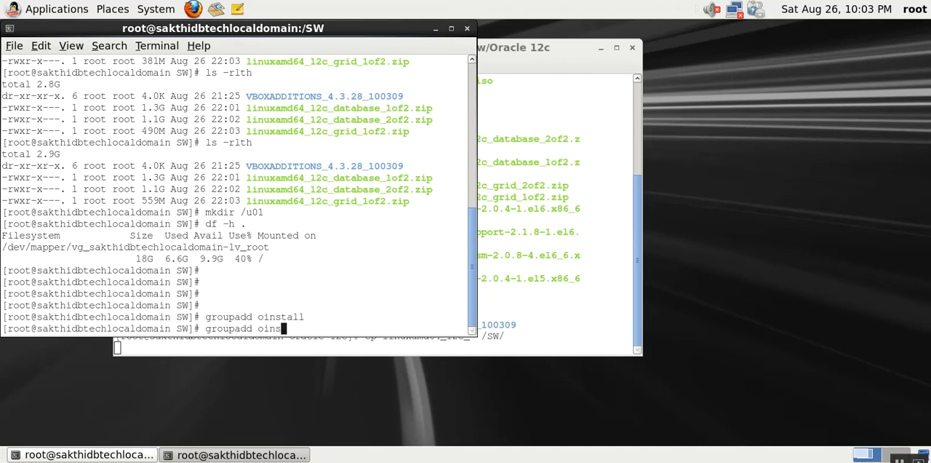
text(dba)
key(Return)
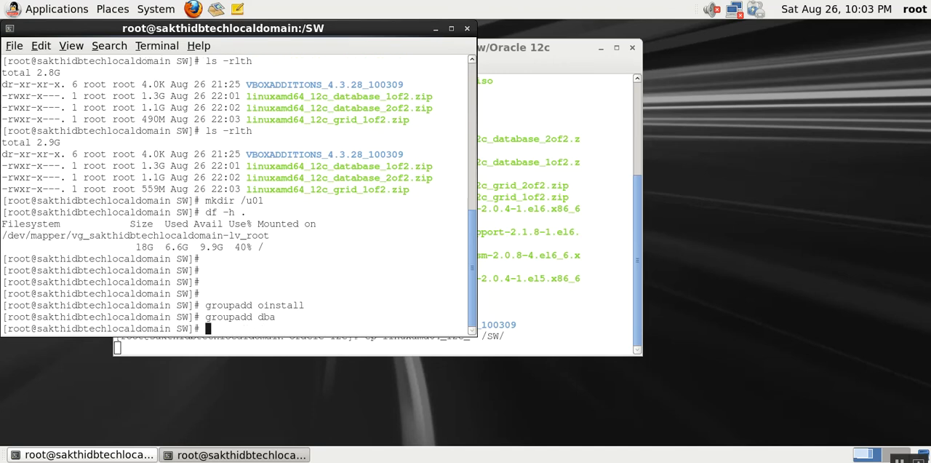
- Create the user oracle with oinstall as the primary group and dba as the secondary group
text(useradd -g oinstall )
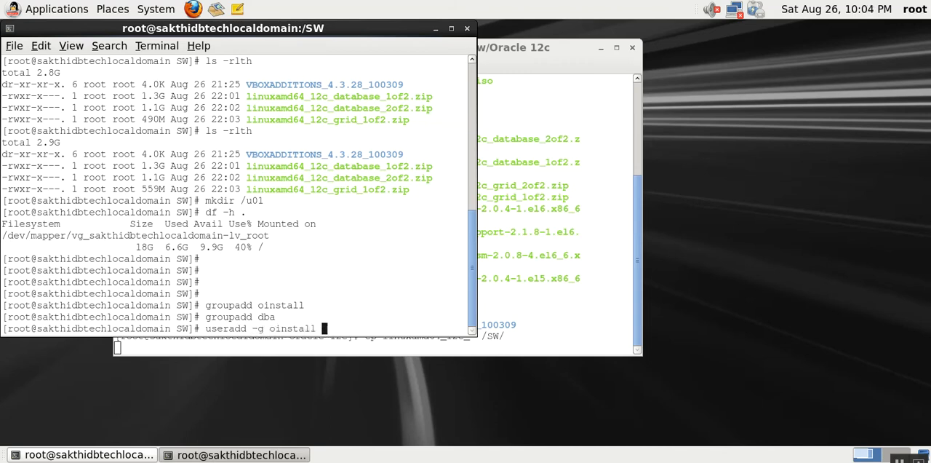
text(-G dba oracle)
key(Return)
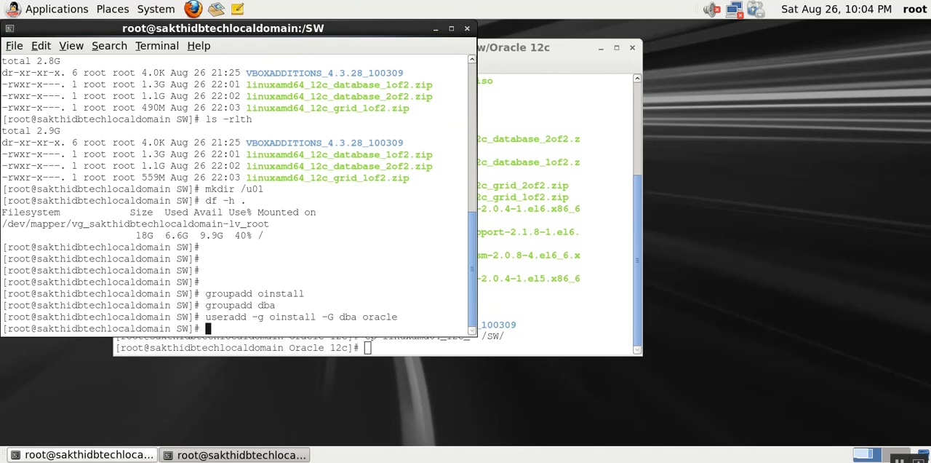
- Set the account password for the oracle user with passwd, entering and retyping the new password
text(passwd oracle)
key(Return)
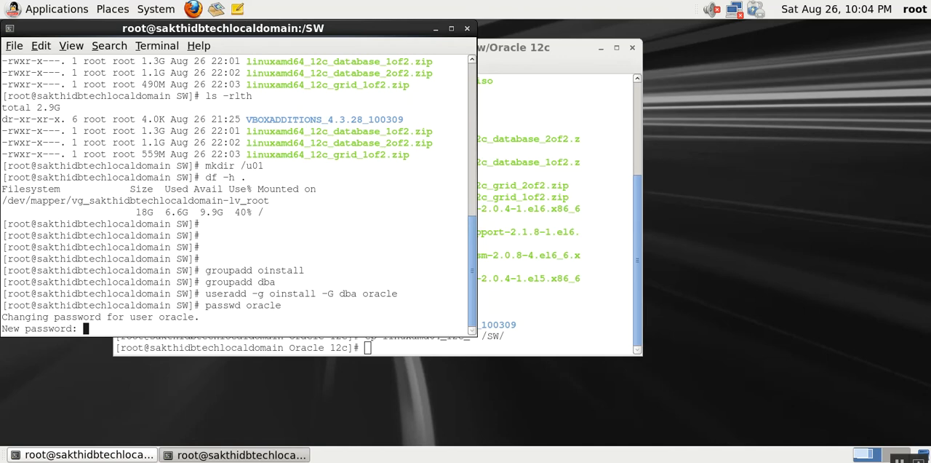
key(Return)
key(Return)
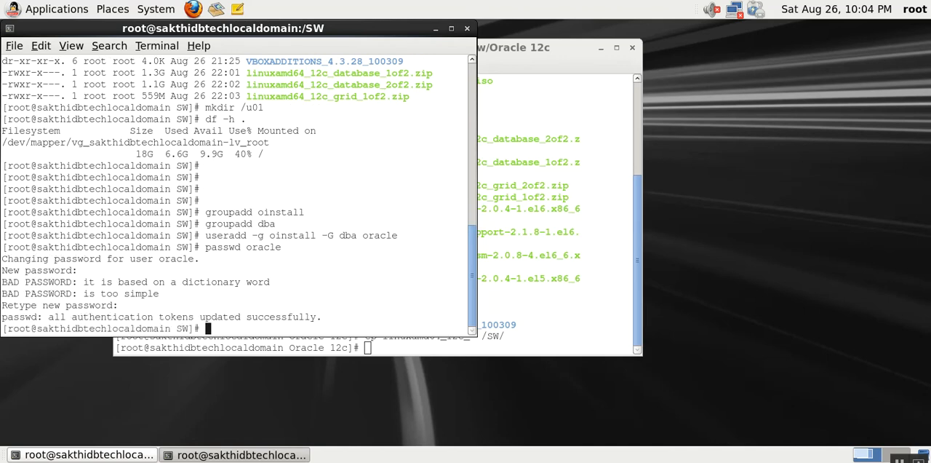
- Close the terminal session used for the copy and list the files in /SW with ls -rlt
click(521, 301)
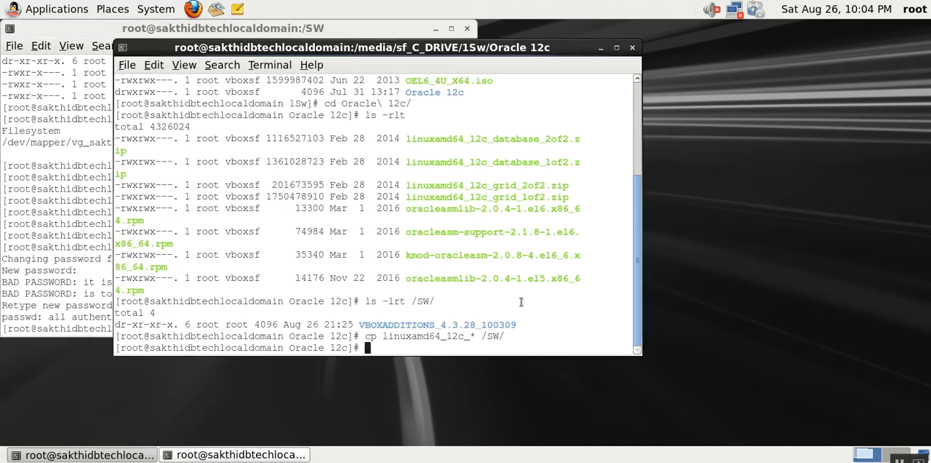
key(ctrl+d)
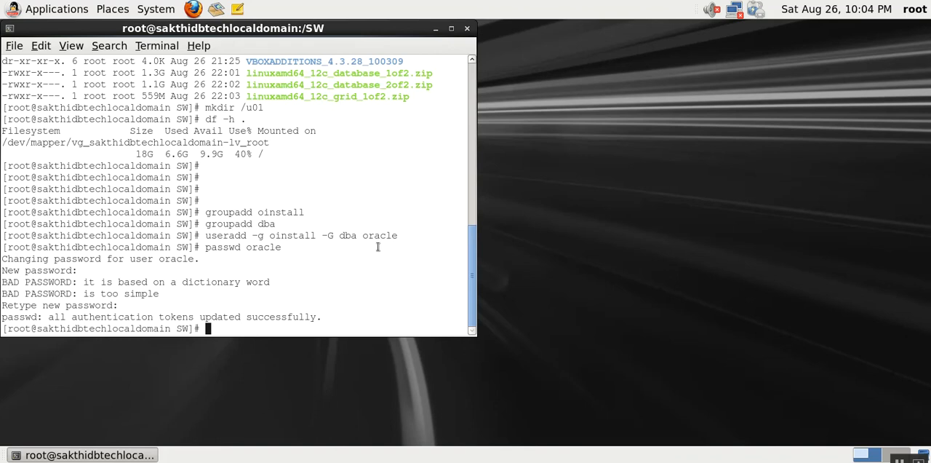
text(ls -rlt)
key(Return)
- Change the working directory to /SW in the remaining terminal
text(cd /S)
text(W)
key(Return)
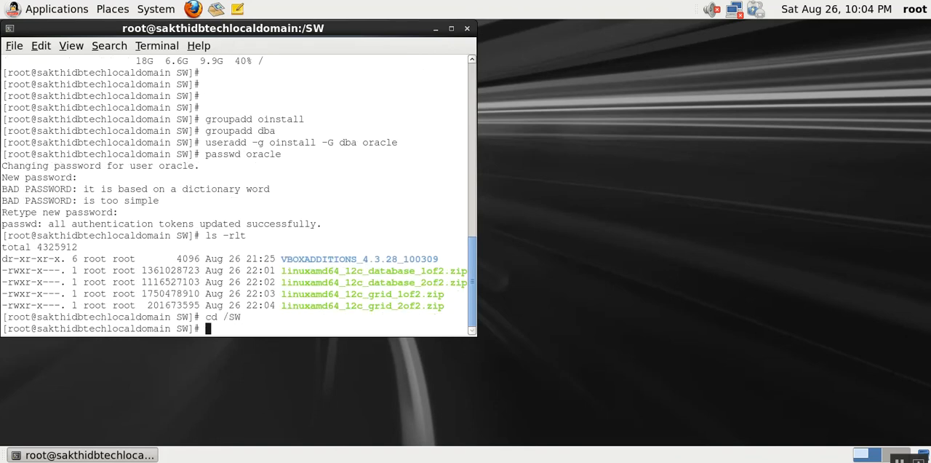
- Remove both grid zips from /SW with rm linuxamd64_12c_grid_*, confirming each deletion, and list the directory again with ls -rlt
text(ls -lrt)
key(Return)
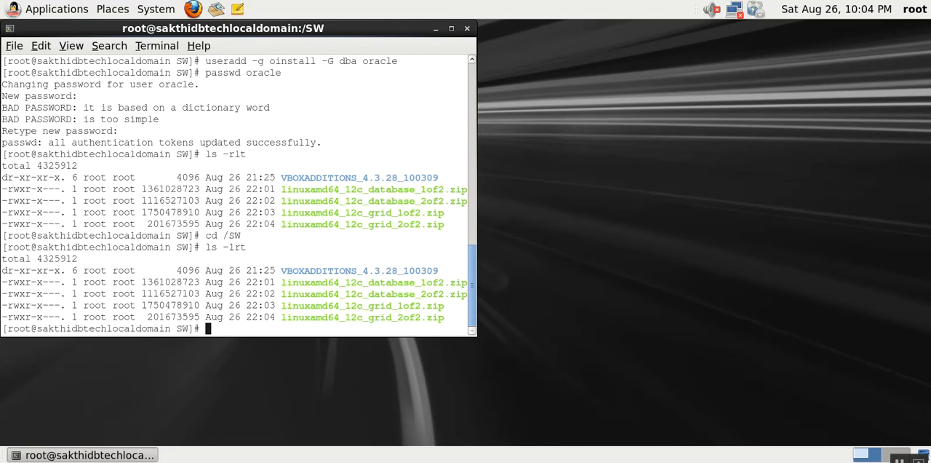
text(rm li)
key(Tab)
text(gr)
key(Tab)
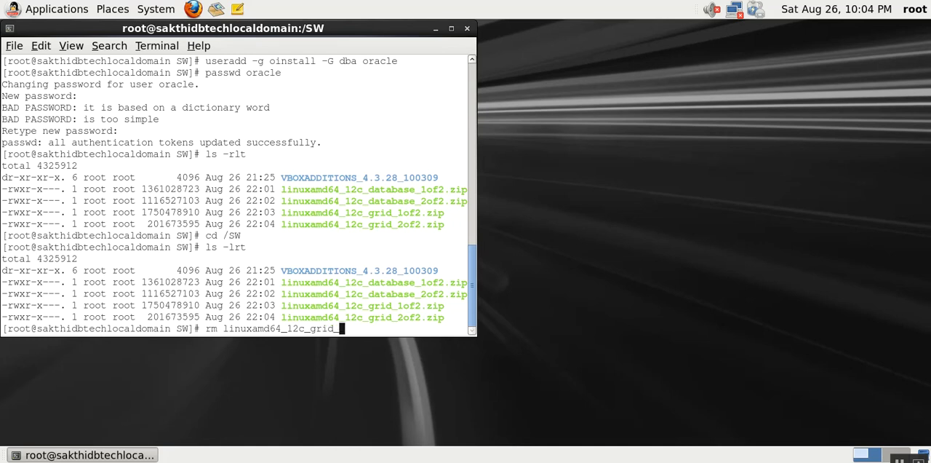
text(*)
key(Return)
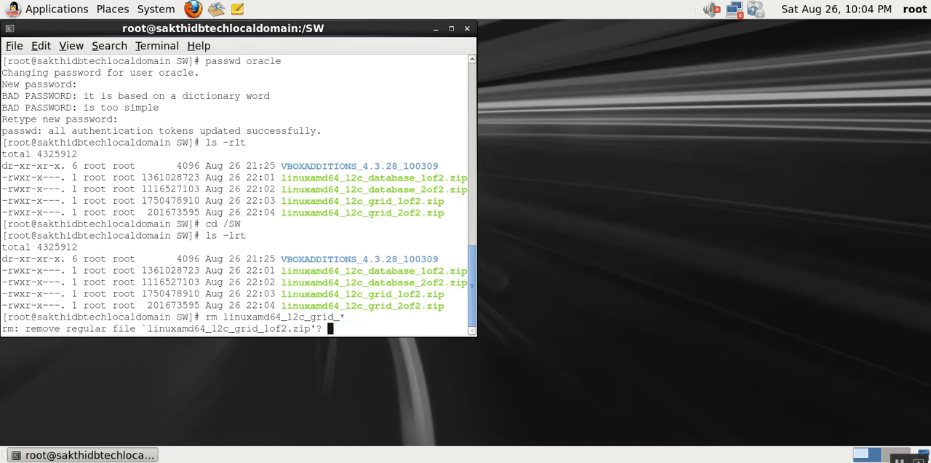
text(y)
key(Return)
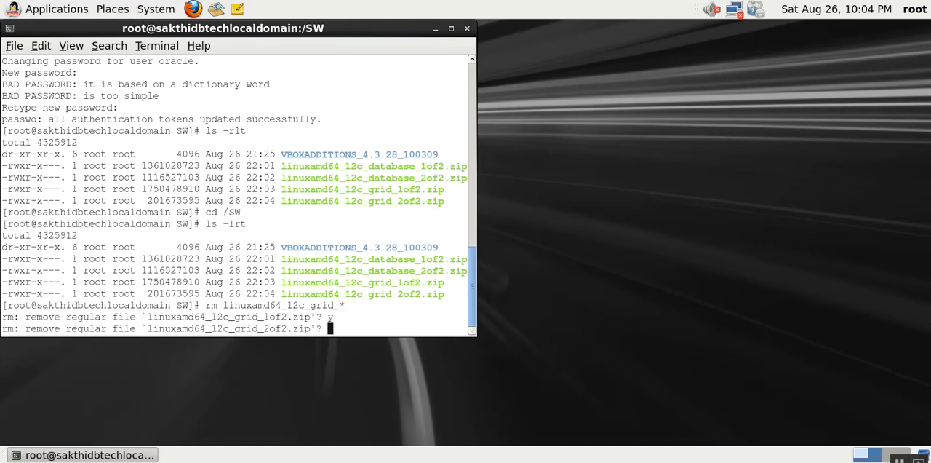
text(y)
key(Return)
text(ls -rlt)
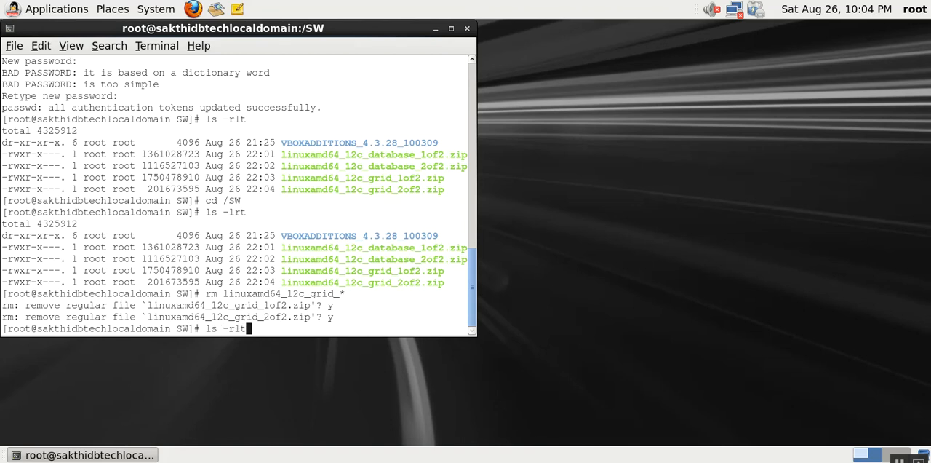
key(Return)
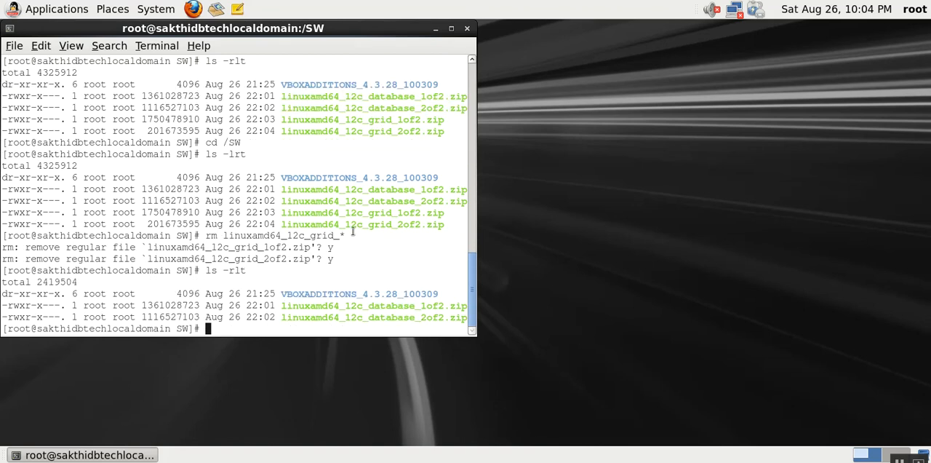
- Go up to the root directory and check the owner and group of /SW with ls -lrtd /SW
double_click(99, 307)
click(116, 306)
double_click(117, 306)
text(cd ..)
key(Return)
text(ls -)
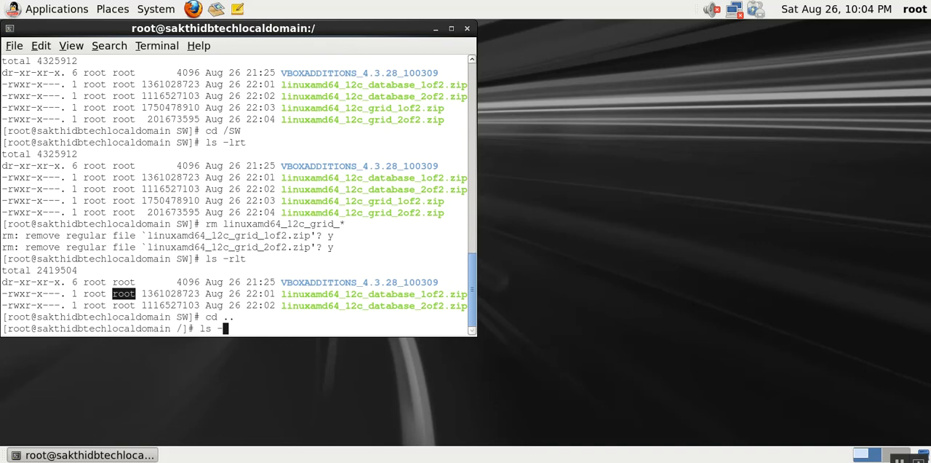
text(lrtd /)
text(SW)
key(Return)
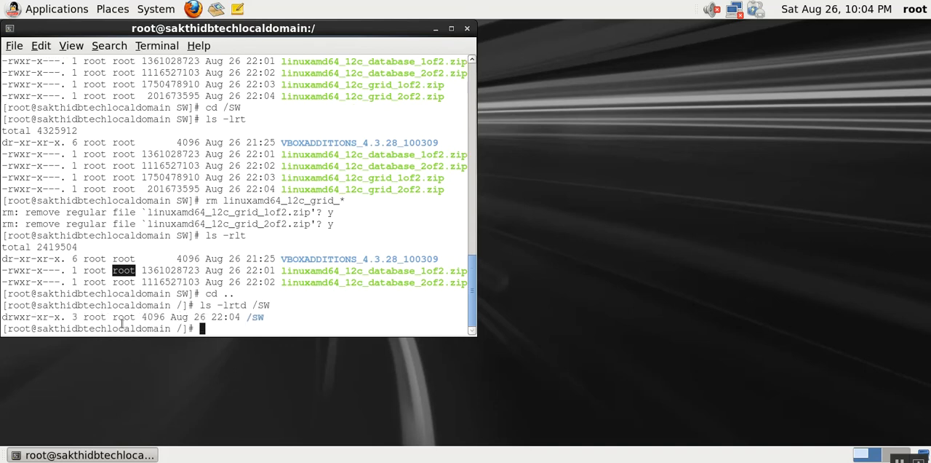
- Change the ownership of /SW recursively to user oracle and group oinstall with chown -R oracle:oinstall /SW
text(chown -R o)
text(racle)
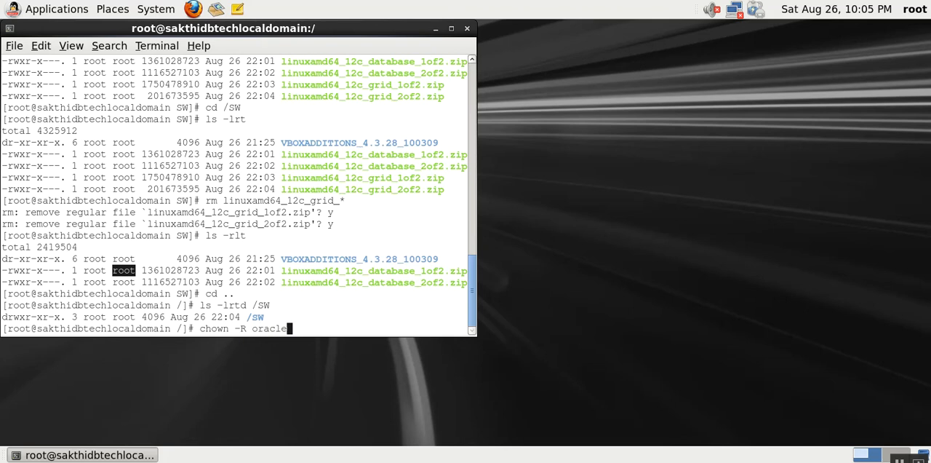
text(:oinstall /SW)
key(Return)
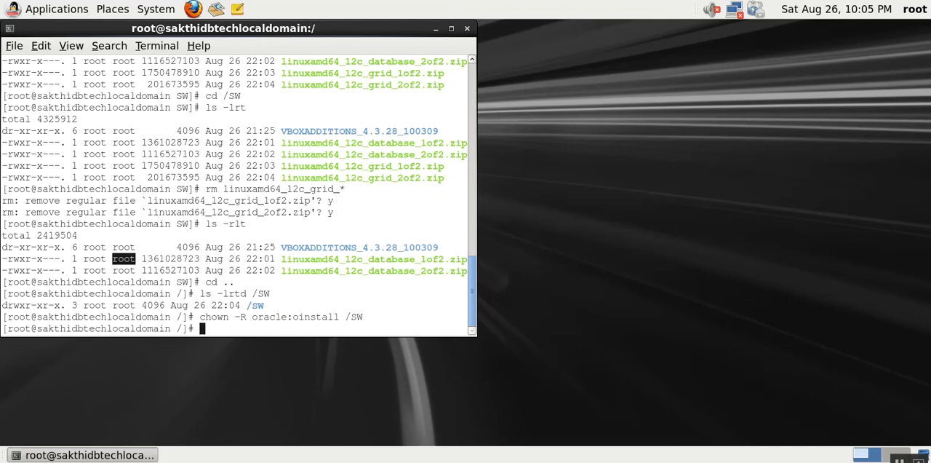
- Check the new ownership of /SW with ls -lrtd, and of the files inside it with ls -rlt
text(ls -lrtd /SW)
key(Return)
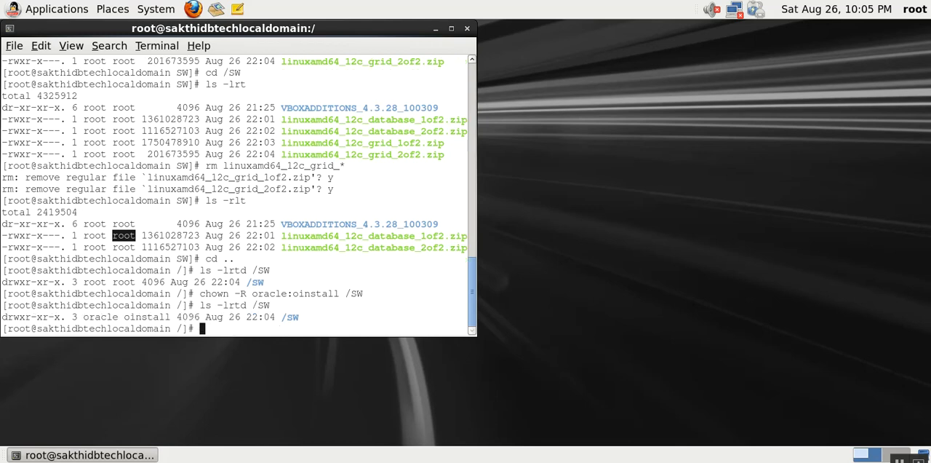
double_click(95, 317)
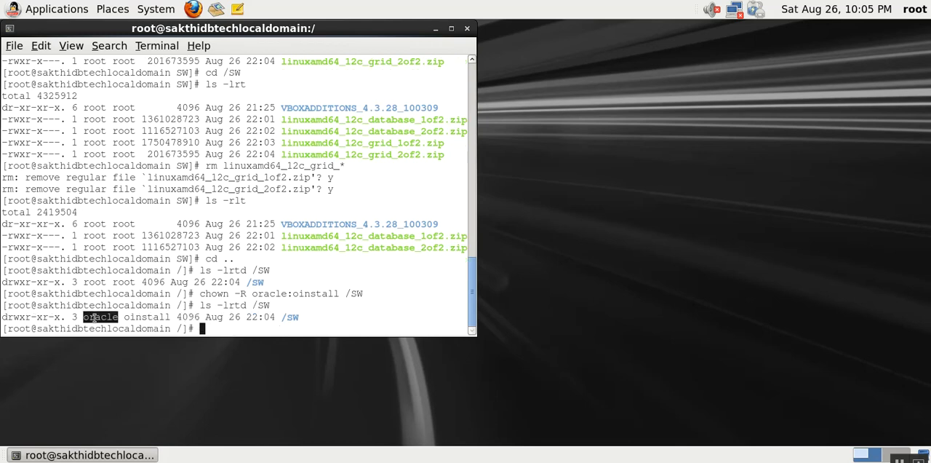
double_click(145, 317)
text(cd /SW)
key(Return)
text(l)
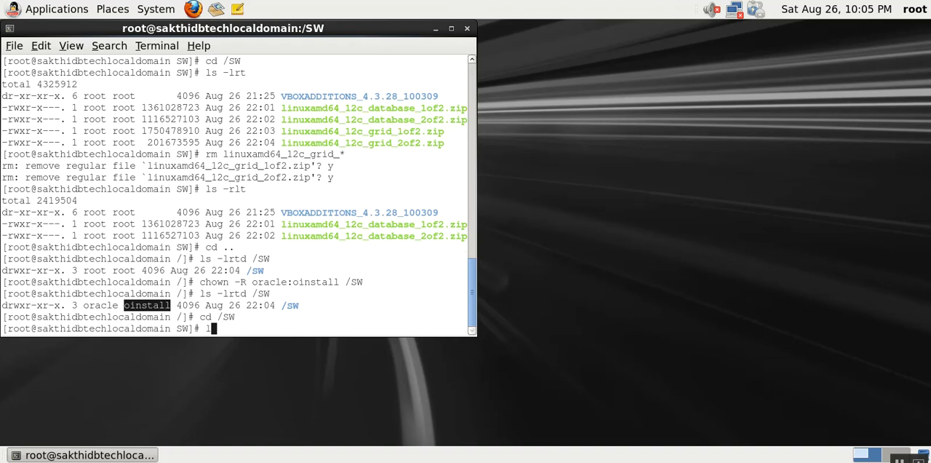
text(s -rlt)
key(Return)
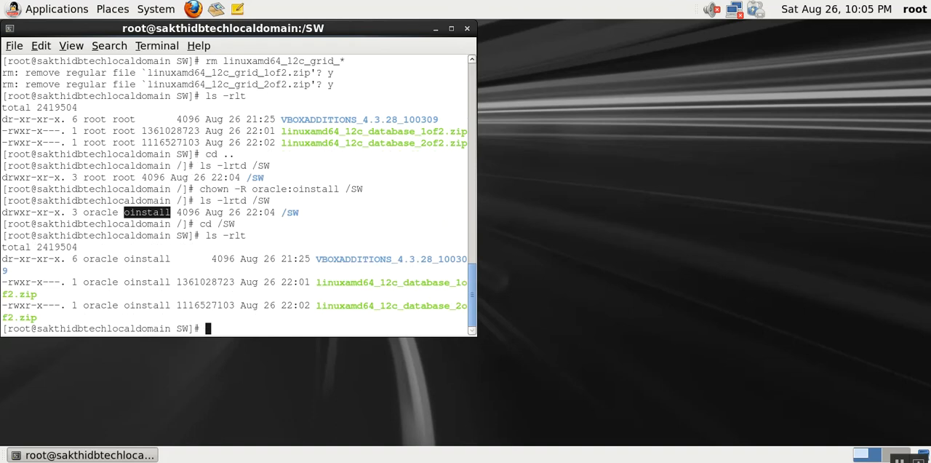
- Close the terminal and log out of the root desktop session
key(ctrl+d)
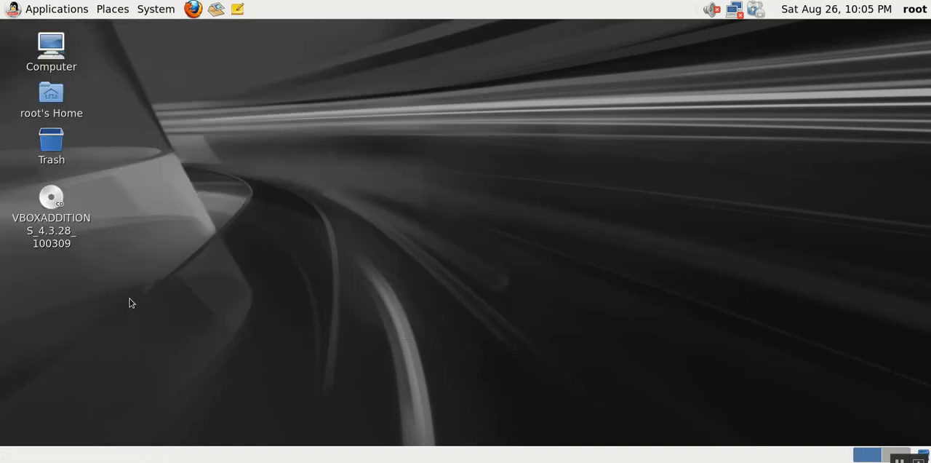
click(155, 9)
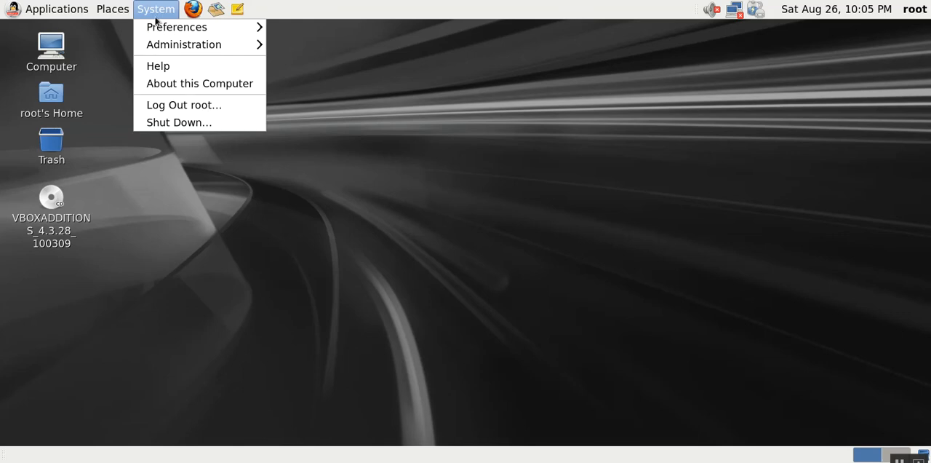
click(179, 103)
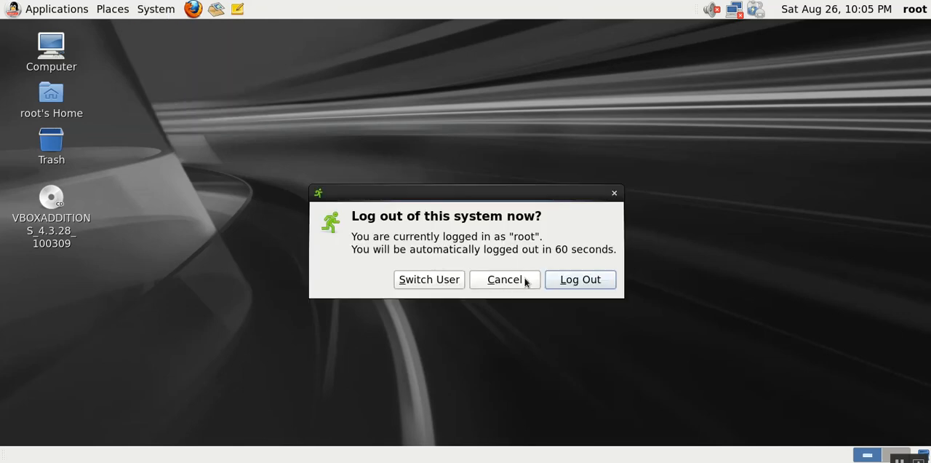
click(569, 281)
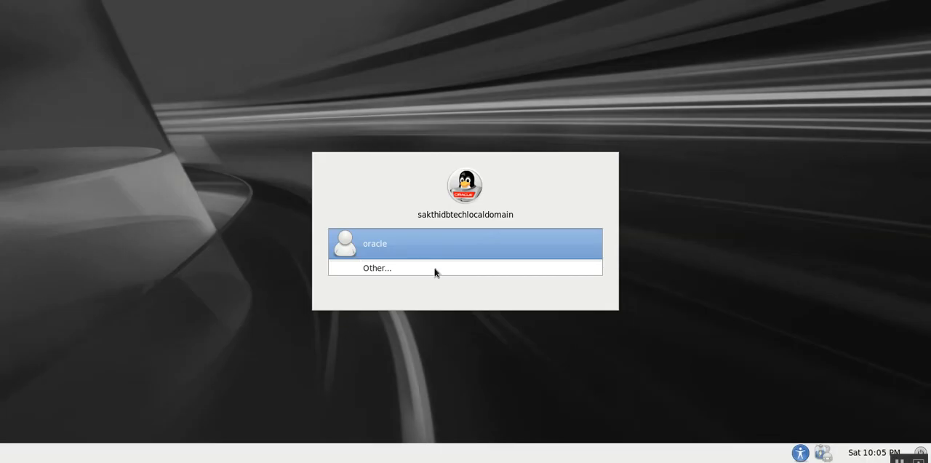
- Log in to the desktop as the oracle user with the account password and open a terminal
click(429, 264)
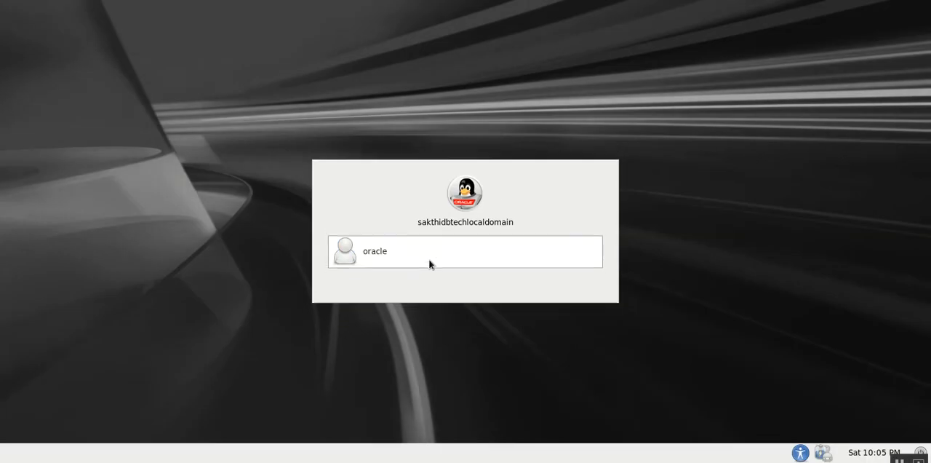
key(Return)
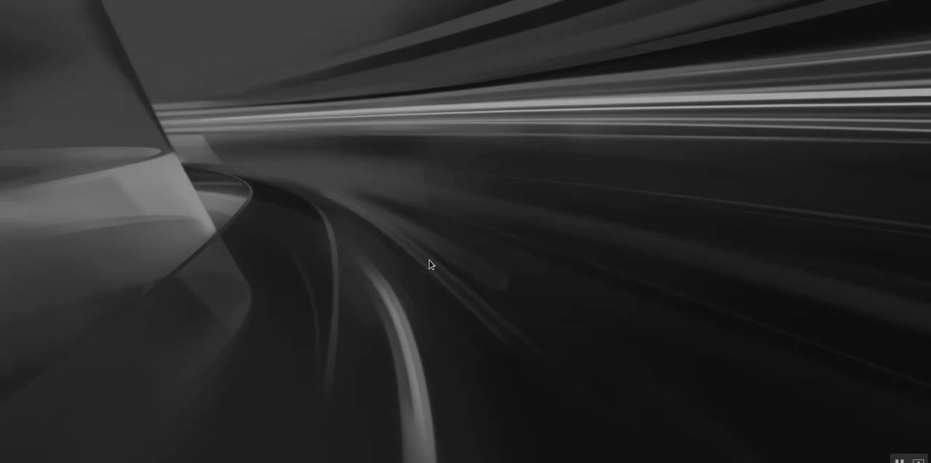
right_click(423, 110)
click(452, 158)
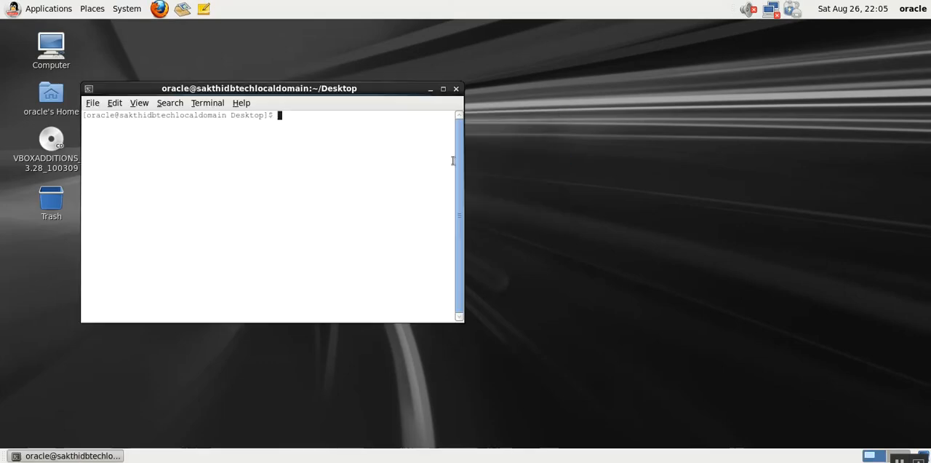
- Change to the oracle user's home directory and list its contents with ls -rlt
text(cd)
key(Return)
text(ls r-lt)
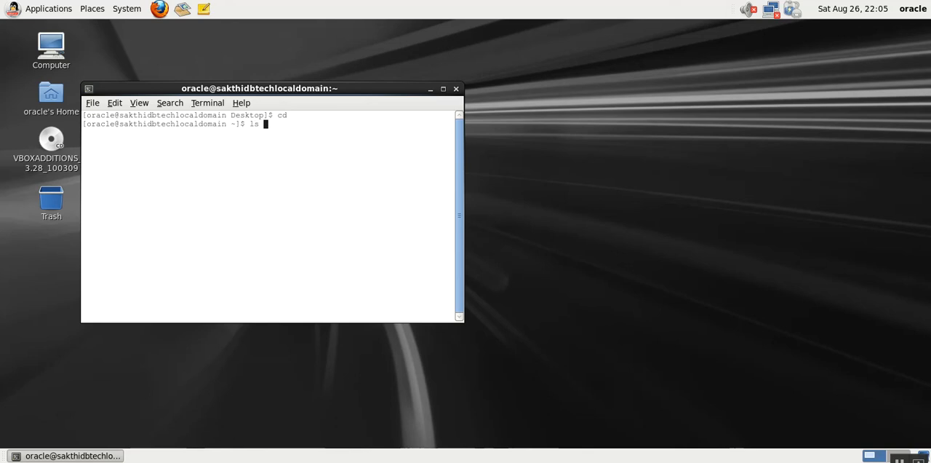
key(Return)
text(ls -rlt)
key(Return)
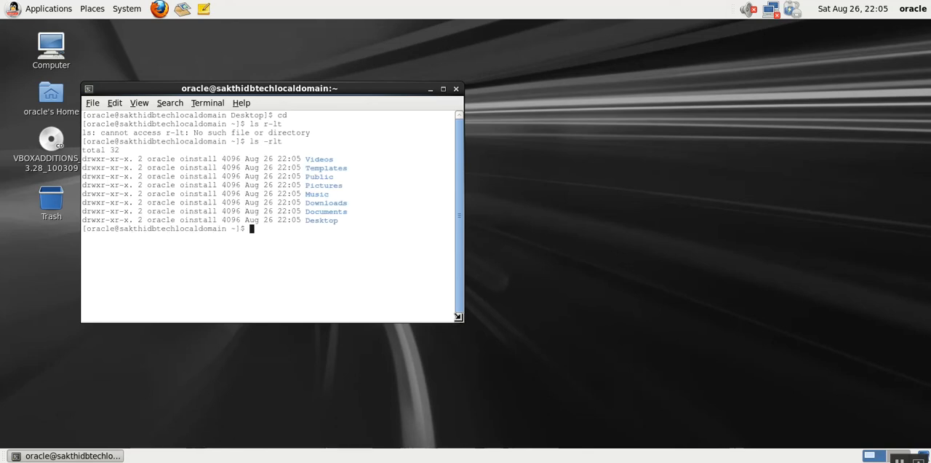
- Enlarge the terminal window and its text, and change the working directory to /SW
drag(458, 316, 733, 359)
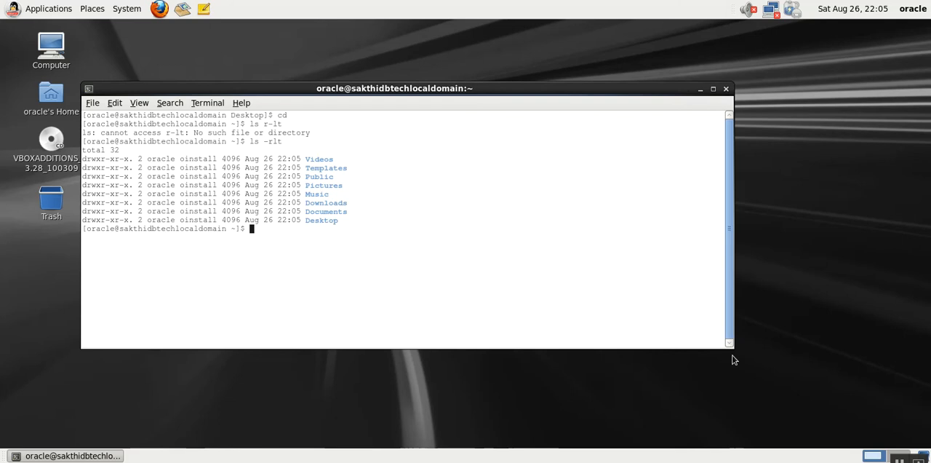
key(ctrl+plus)
text(cd /XSW)
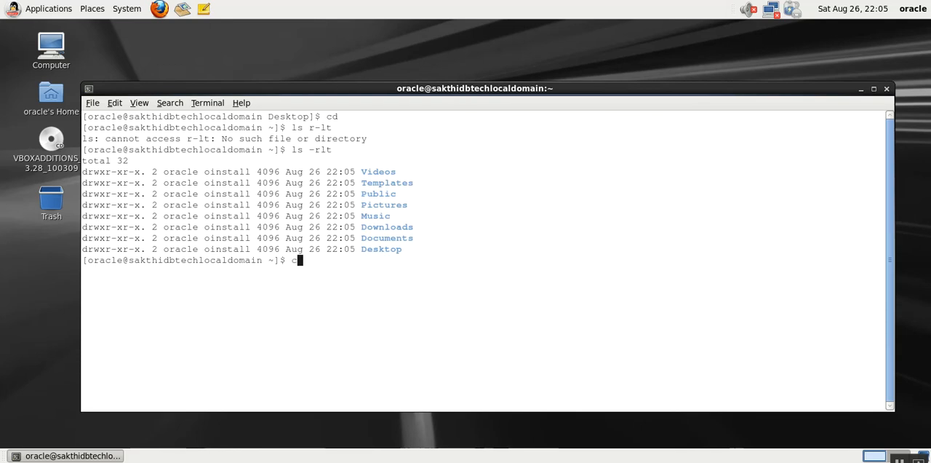
key(Return)
text(cd /SW)
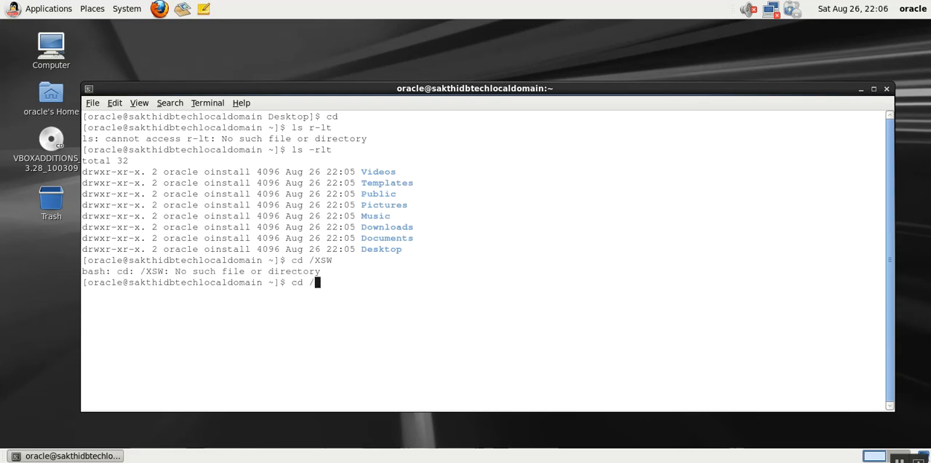
key(Return)
- List the files in /SW with ls -lrt as the oracle user
text(ls d-rlt)
key(Return)
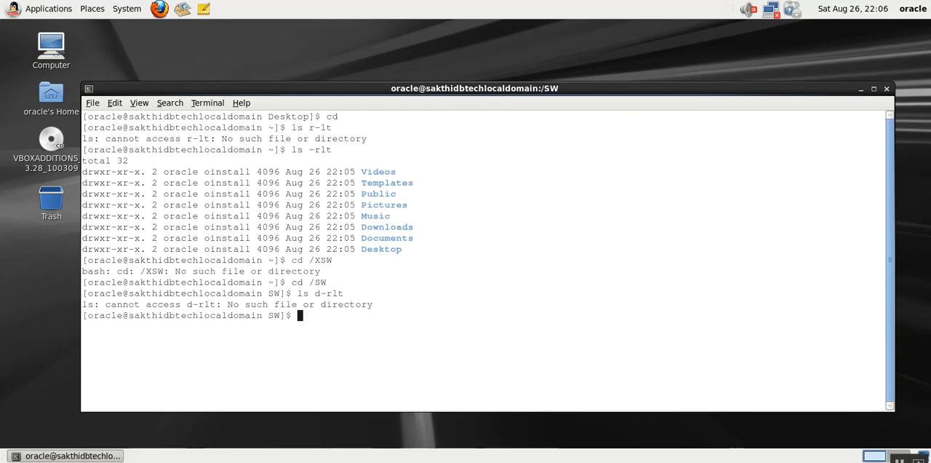
text(ls -lrt)
key(Return)
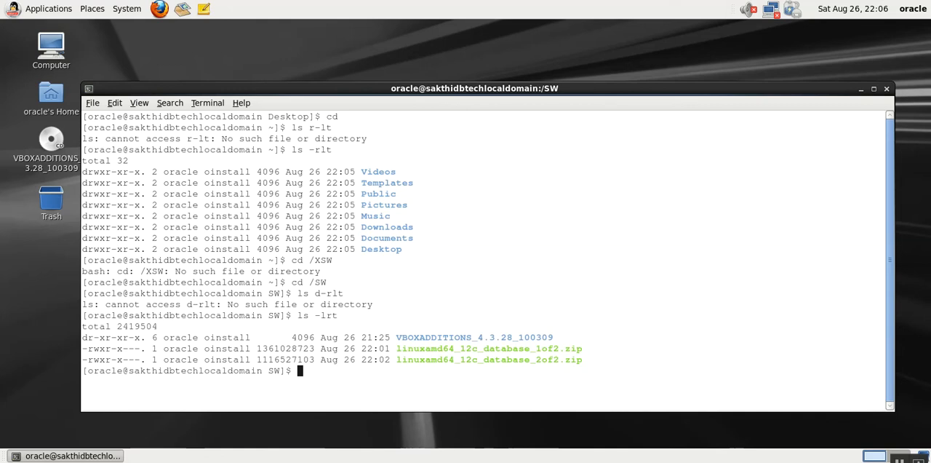
- Extract the first database archive, linuxamd64_12c_database_1of2.zip, in /SW with unzip
text(c)
key(BackSpace)
text(unzip l)
key(Tab)
text(1)
key(Tab)
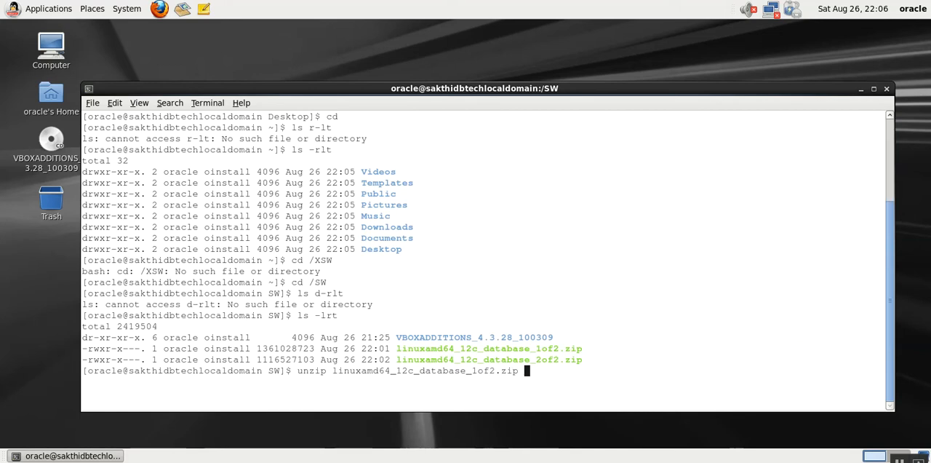
key(Return)
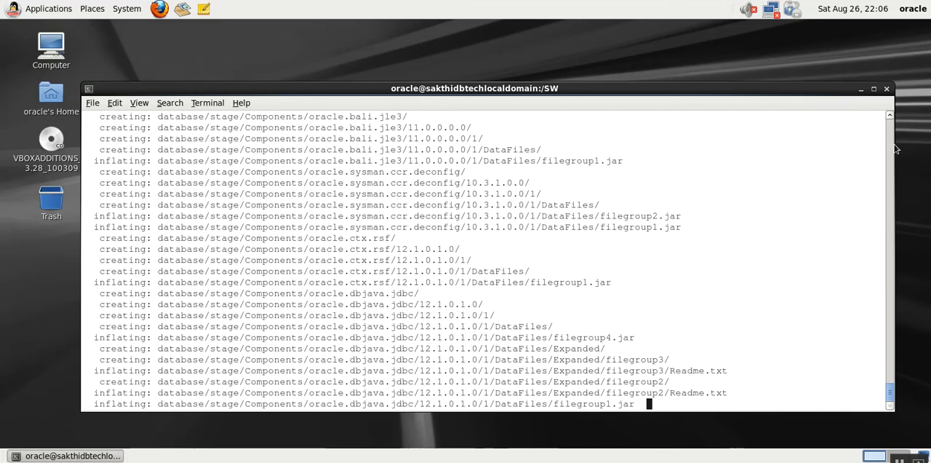
- Make the terminal window narrower and move it toward the upper-left corner of the desktop
drag(894, 146, 565, 136)
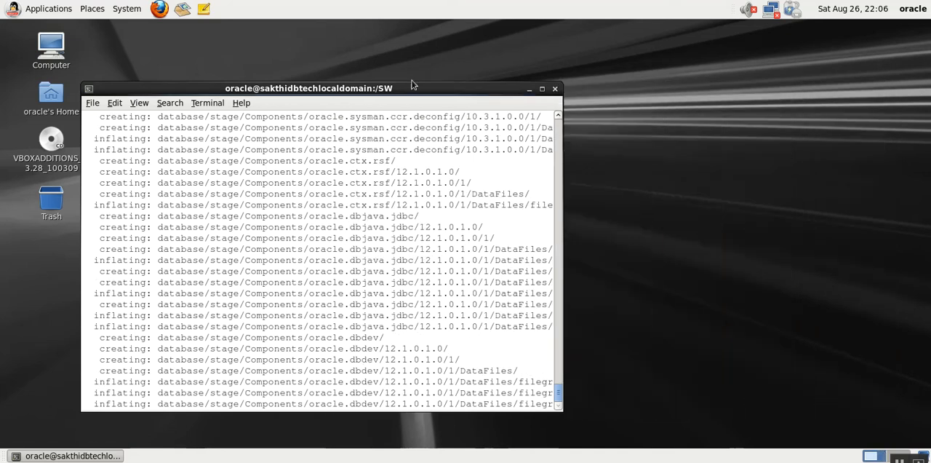
drag(360, 94, 296, 41)
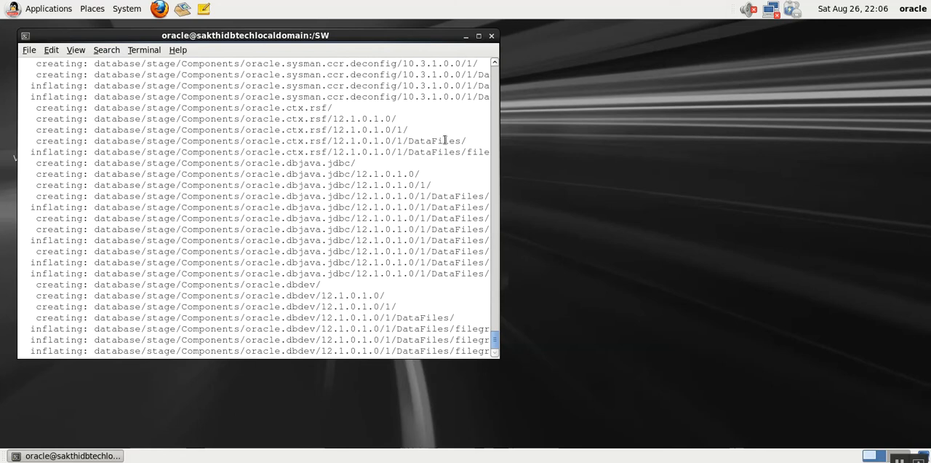
drag(494, 150, 609, 153)
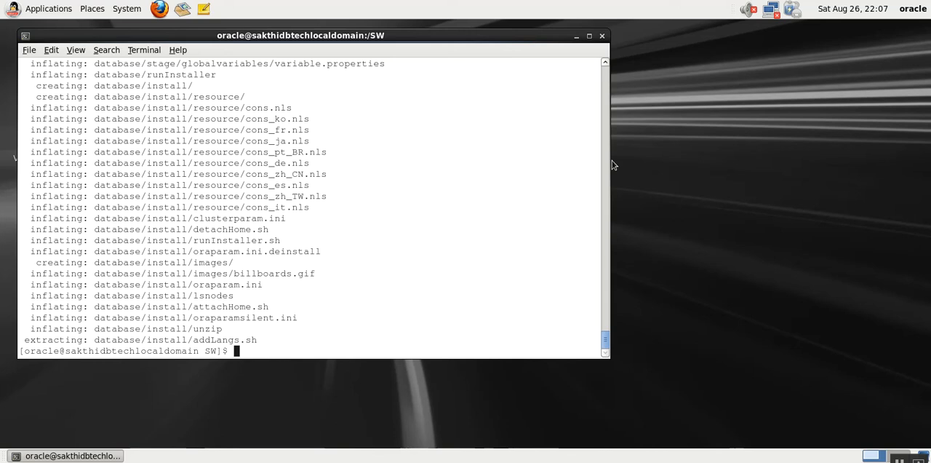
- Extract the second database archive, linuxamd64_12c_database_2of2.zip, by editing the previous unzip command
key(Up)
key(BackSpace)
key(BackSpace)
key(BackSpace)
key(BackSpace)
key(BackSpace)
key(BackSpace)
key(BackSpace)
key(BackSpace)
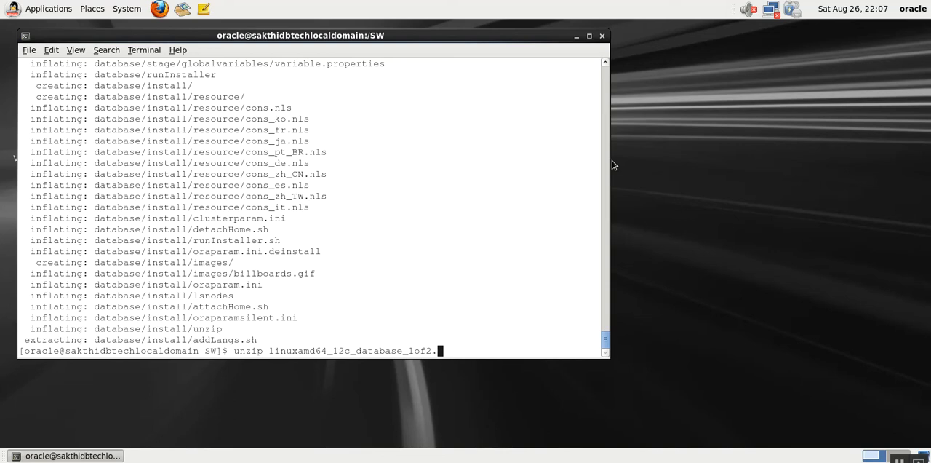
text(2)
key(Tab)
key(Return)
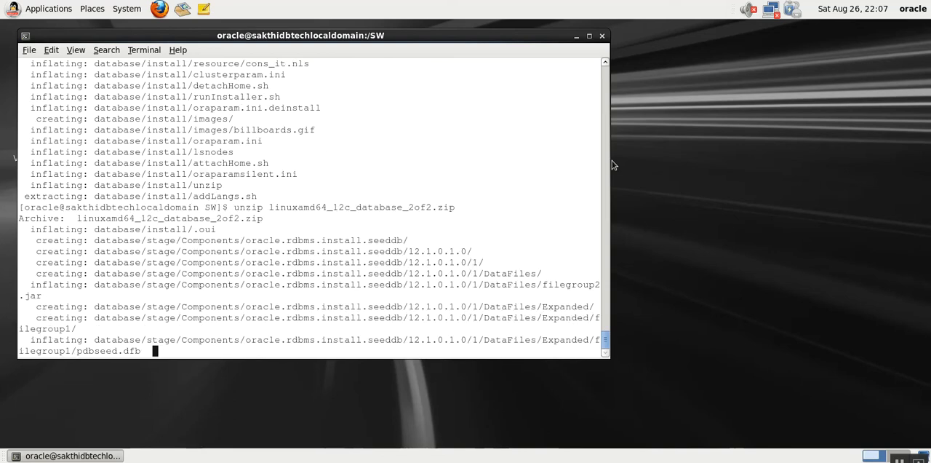
- Open a second terminal, change to the /SW directory and list its contents with ls -rlt
right_click(671, 126)
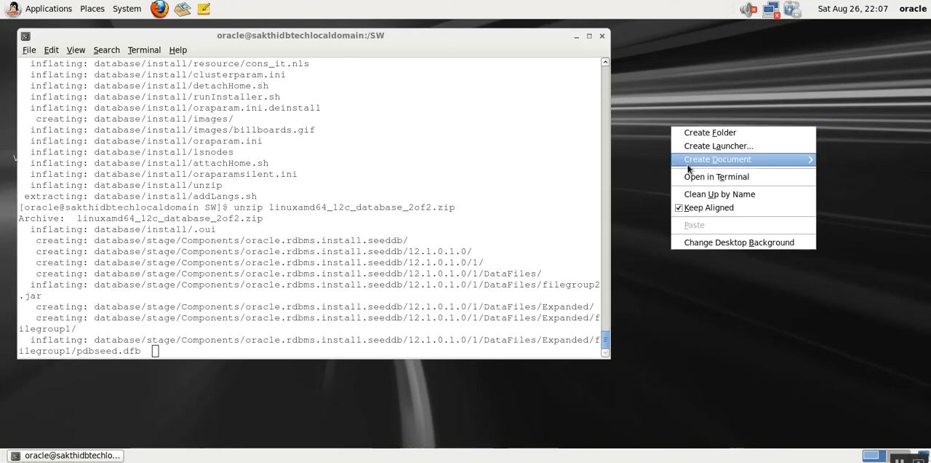
click(716, 177)
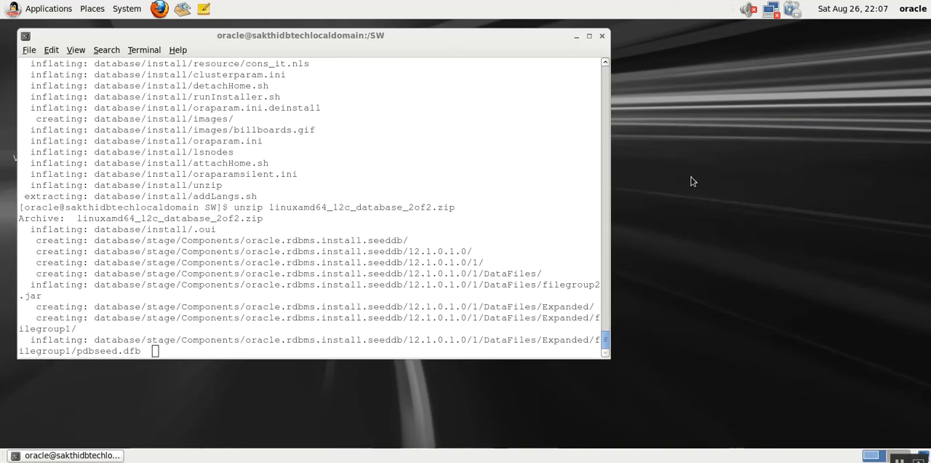
text(cd )
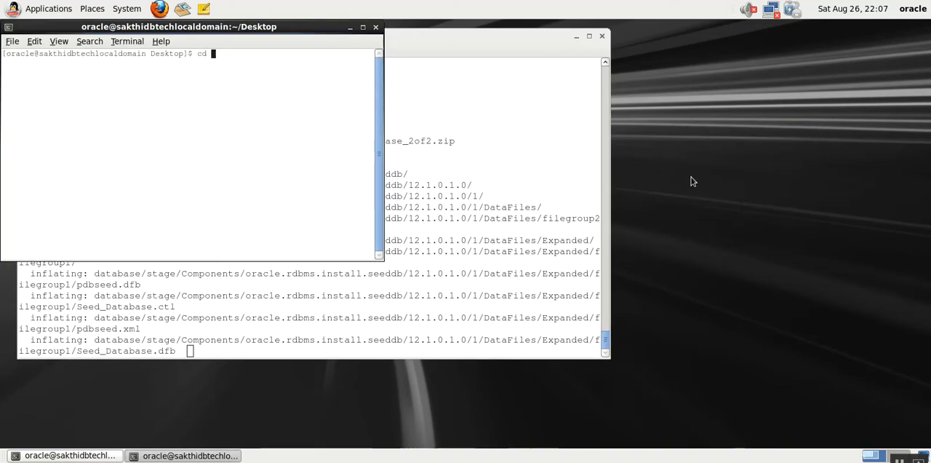
text(/SW)
key(Return)
text(ls -rlt)
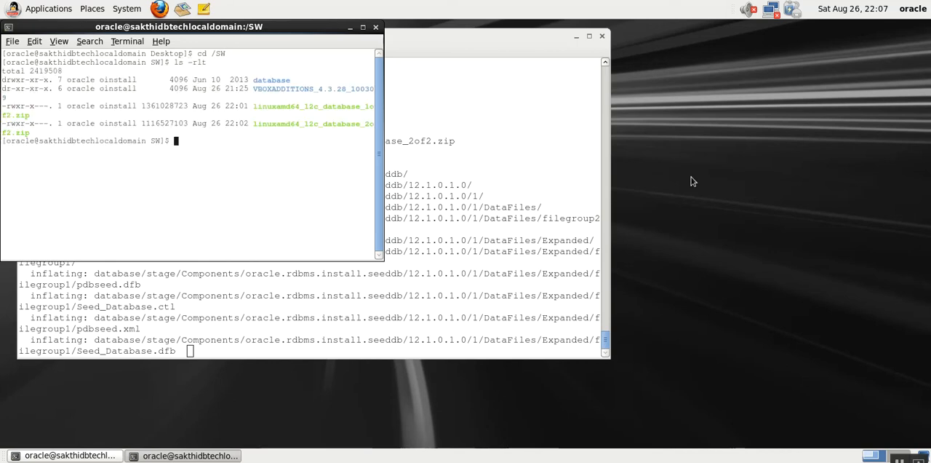
- Change into the extracted database directory and list its files with ls -lrt
double_click(271, 80)
text(cd da)
key(Tab)
key(Return)
text(ls -lrt)
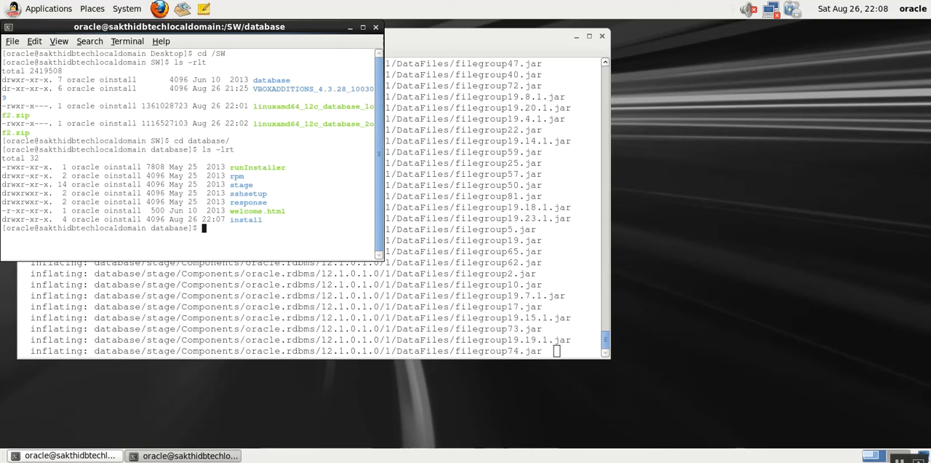
- Check the disk space of the current directory's filesystem with df -h
text(df -h .)
key(Return)
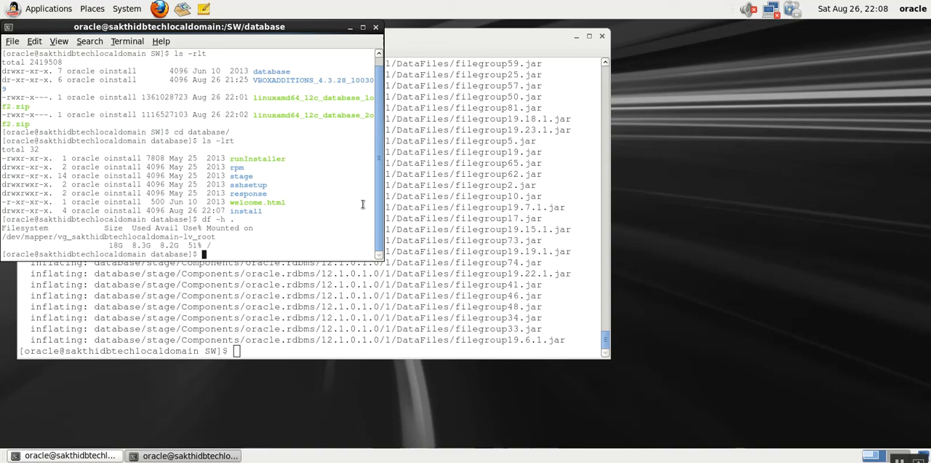
- Enlarge the second terminal window across most of the desktop and list the database directory with ls -rlt
drag(379, 258, 868, 379)
text(ls -rlt)
key(Return)
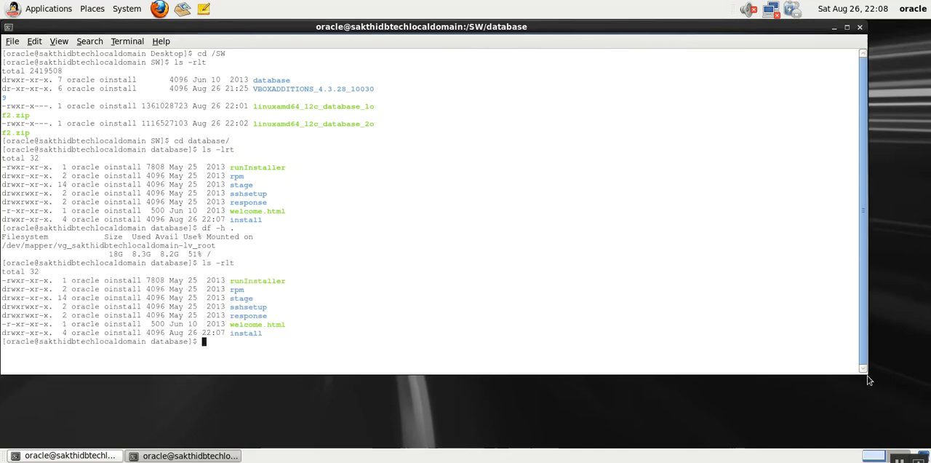
- Query the machine's host name with hostname and its IP address with hostname -i
text(hostname)
key(Return)
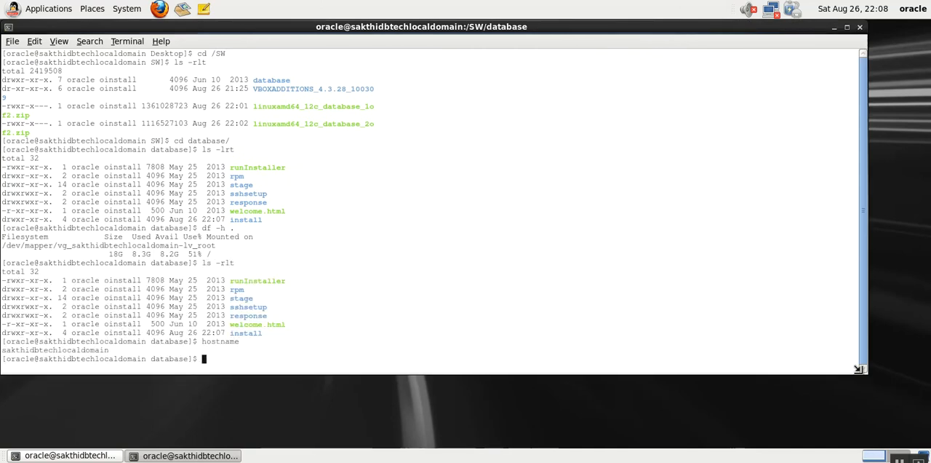
text(hostname -i)
key(Return)
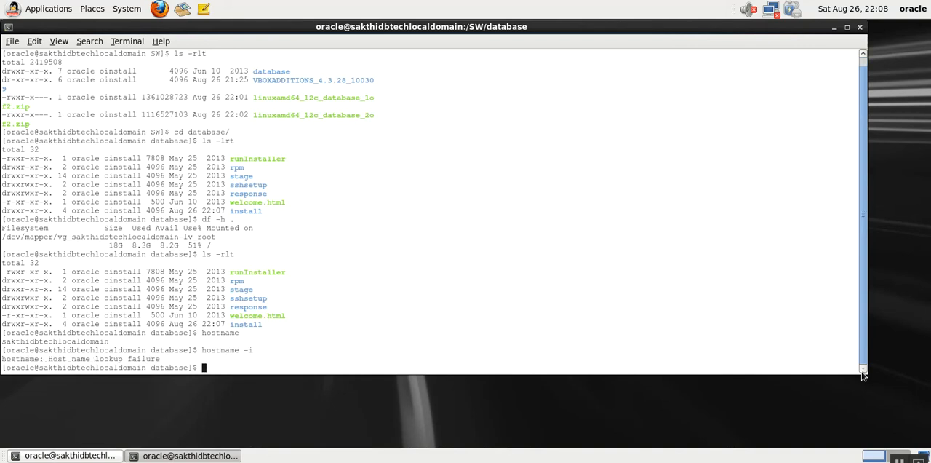
- List the database directory once more with ls -rlt to locate the installer script
text(d)
key(Return)
key(Return)
key(Return)
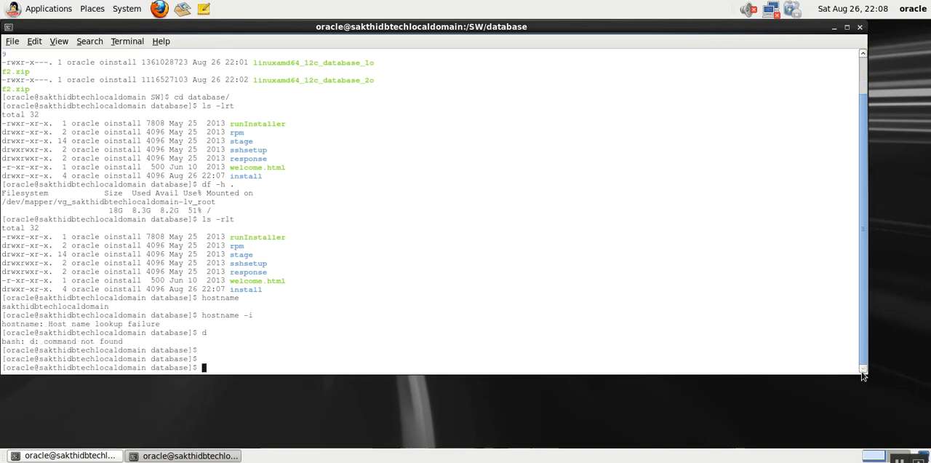
text(ls -rlt)
- Try to launch the Oracle installer with ./runInstaller, dismiss its error, and exit while moving the log to the suggested location
key(Return)
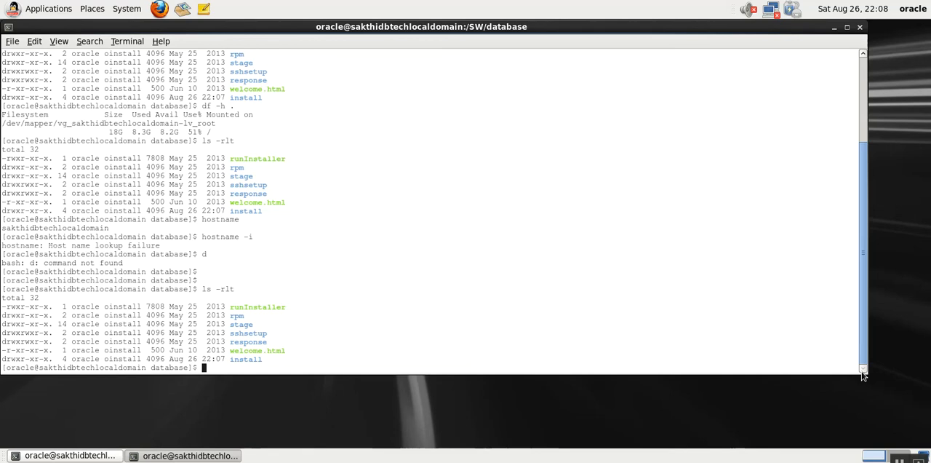
text(./run)
key(BackSpace)
text(Installer)
key(Return)
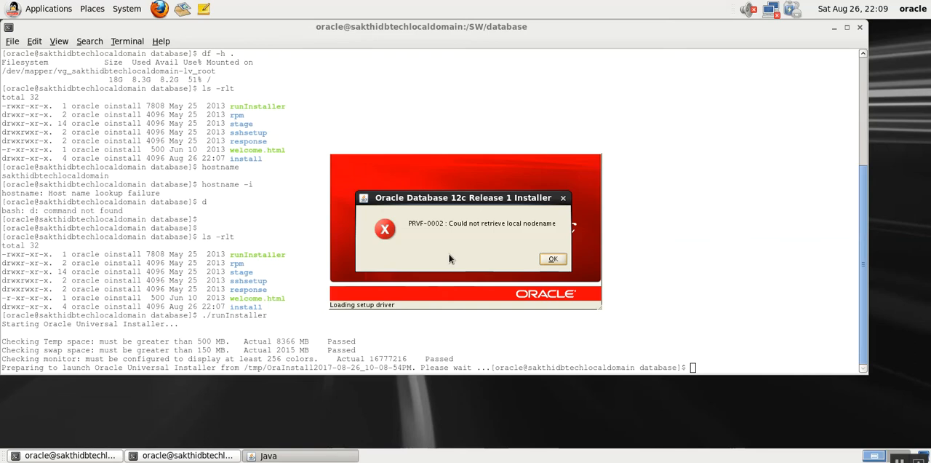
click(553, 260)
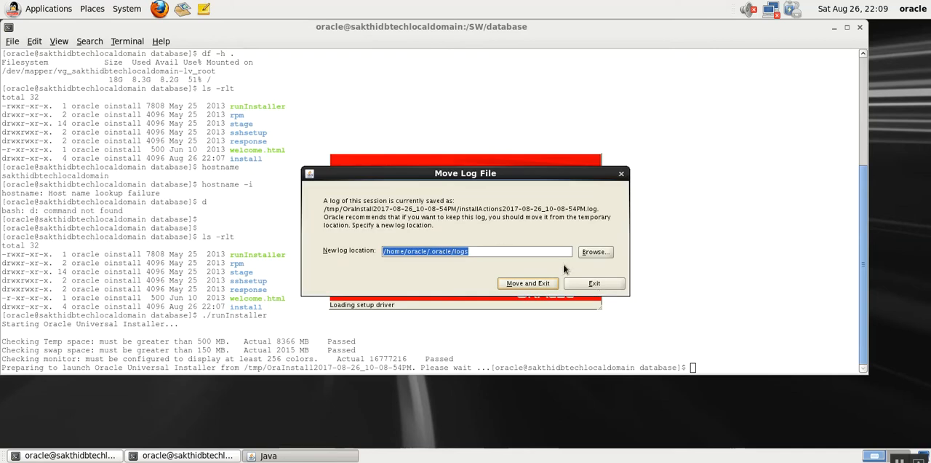
click(530, 284)
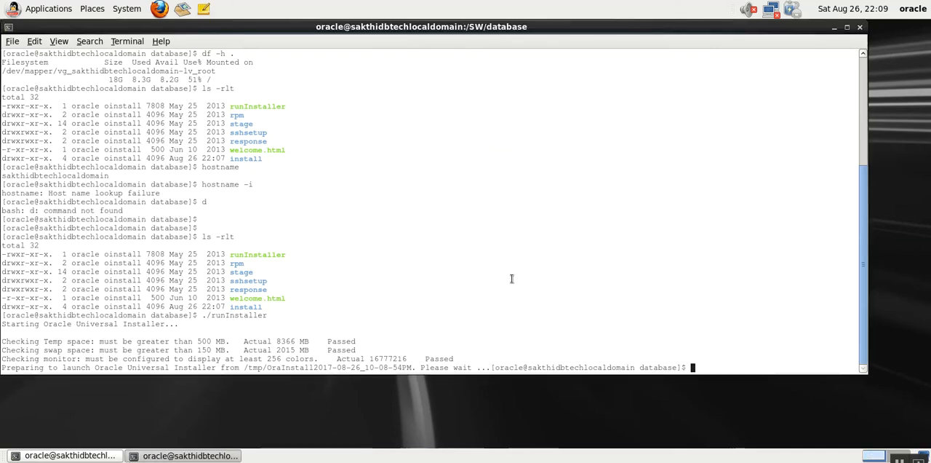
- Switch to the root user with su - and enter the root password
key(Return)
key(Return)
key(Return)
text(su)
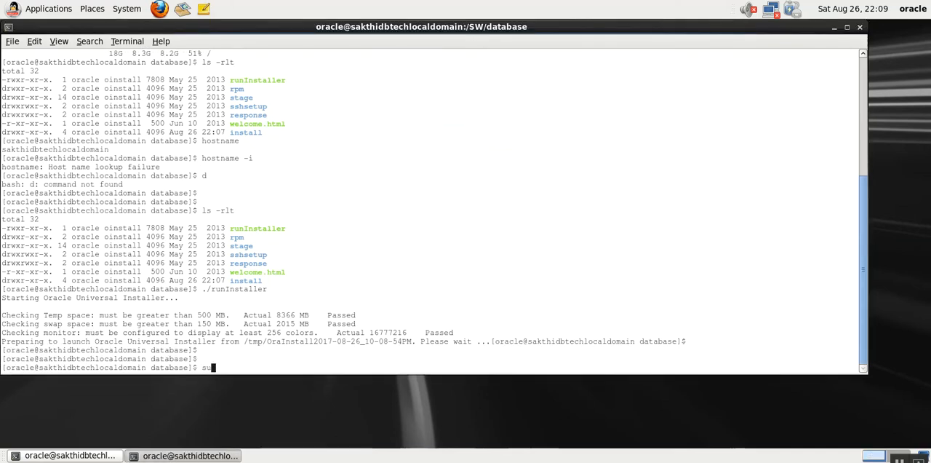
text( -)
key(Return)
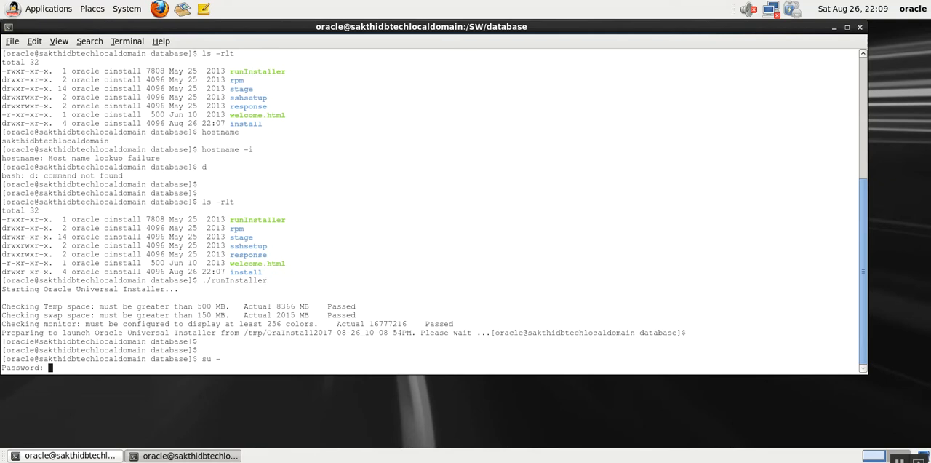
key(Return)
- Change to the /etc directory and open the hosts file in vi
text(cd )
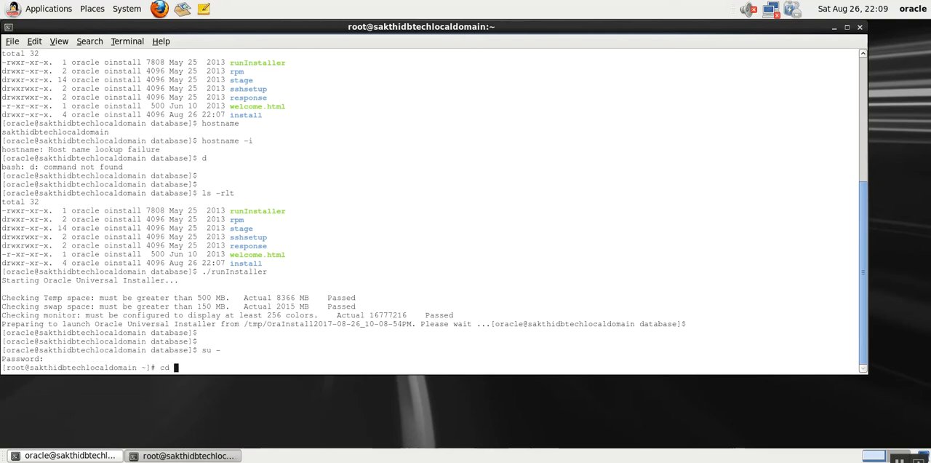
text(/etc)
key(Return)
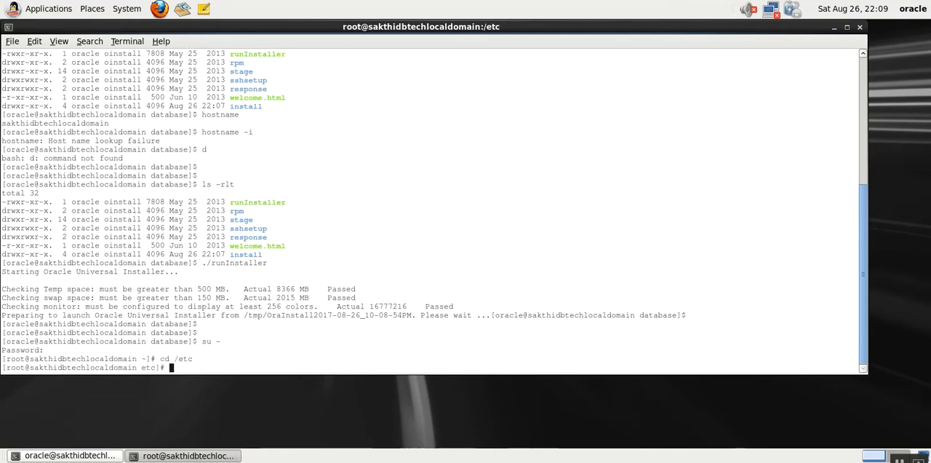
text(vi /)
key(BackSpace)
key(BackSpace)
key(BackSpace)
text(hosts)
key(Return)
- Delete the extra host names from the 127.0.0.1 line of the hosts file, keeping only localhost
key(Right)
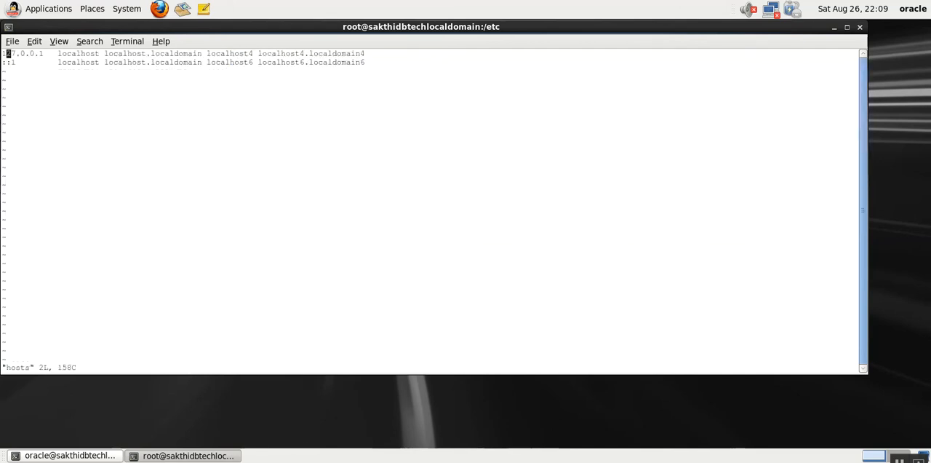
key(Right)
key(Right)
key(Right)
key(Right)
key(Right)
key(Right)
key(Right)
key(Right)
key(Right)
key(Right)
key(Right)
key(Right)
key(Right)
key(Right)
key(Right)
key(Right)
key(Right)
key(Right)
key(Right)
key(Right)
key(Right)
key(Right)
key(Right)
key(Right)
key(Left)
key(x)
key(x)
key(x)
key(x)
key(x)
key(x)
key(x)
key(x)
key(x)
key(x)
key(x)
key(x)
key(x)
key(x)
key(x)
key(x)
key(x)
key(x)
key(x)
key(x)
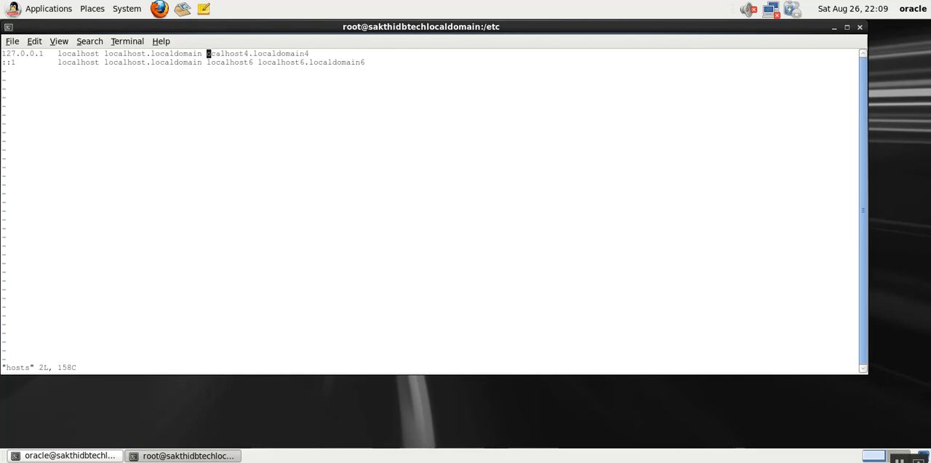
key(x)
key(x)
key(x)
key(x)
key(x)
key(x)
key(x)
key(x)
key(x)
key(x)
key(x)
key(x)
key(x)
key(x)
key(x)
key(x)
key(x)
key(x)
key(x)
key(x)
key(x)
key(x)
key(x)
key(x)
key(x)
key(x)
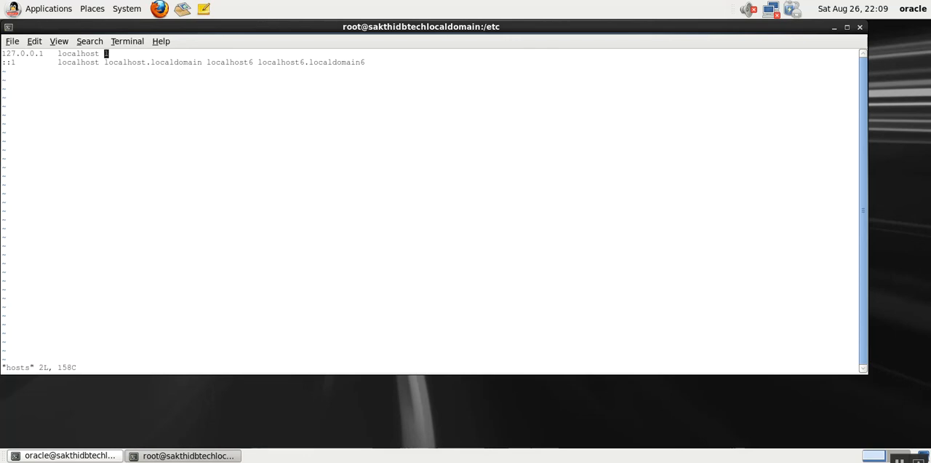
- Insert an empty line below the 127.0.0.1 entry and save the hosts file, keeping it open in vi
key(a)
key(Return)
key(Escape)
text(:wq)
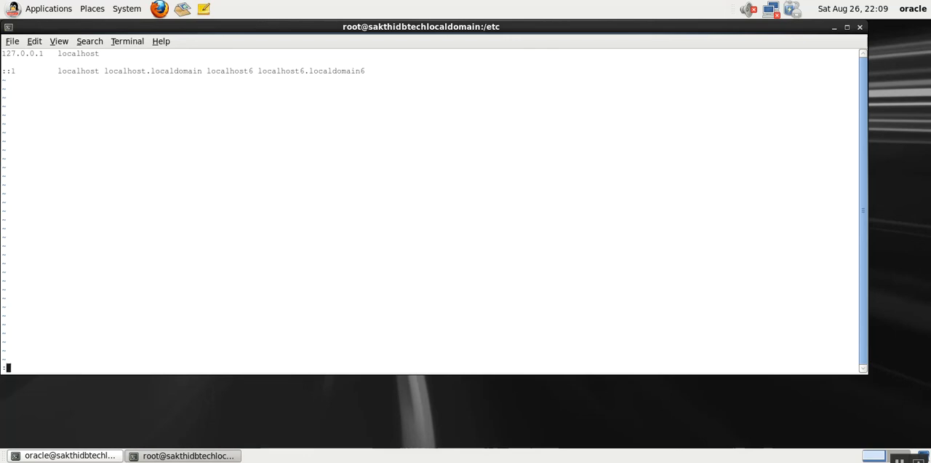
key(Return)
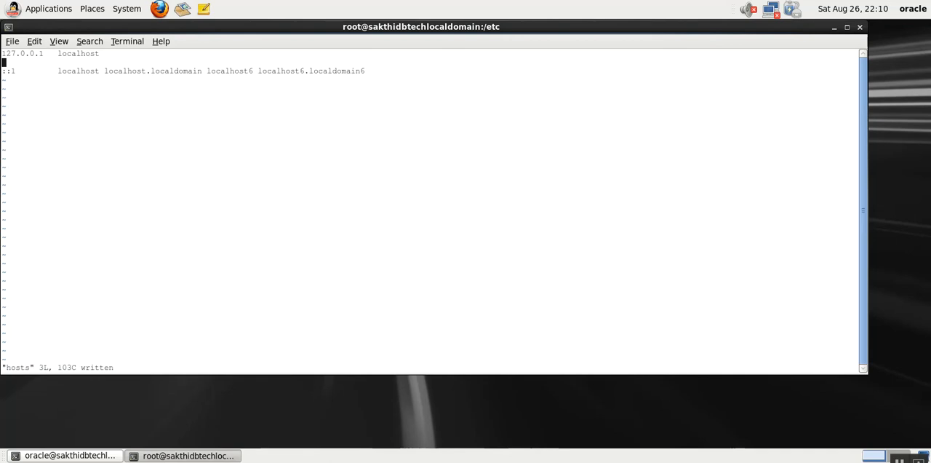
- Open the wired connection System eth0 for editing and set its IPv4 method to Manual
click(120, 10)
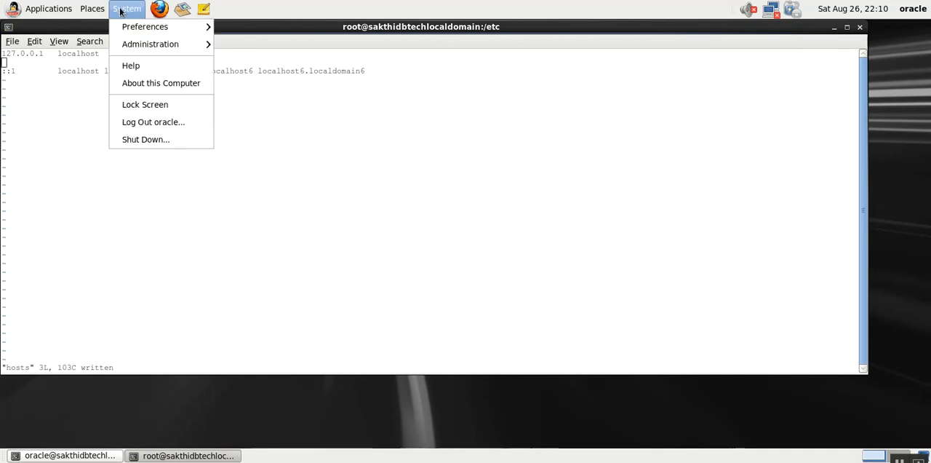
mouse_move(155, 49)
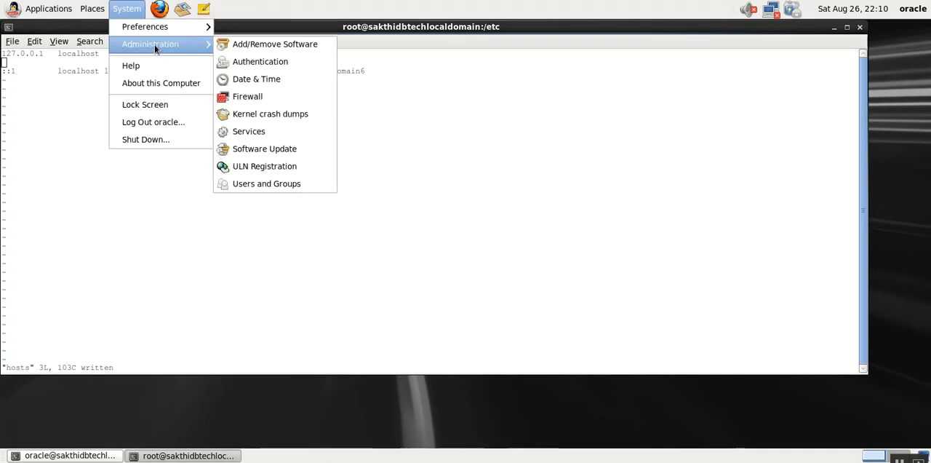
mouse_move(153, 26)
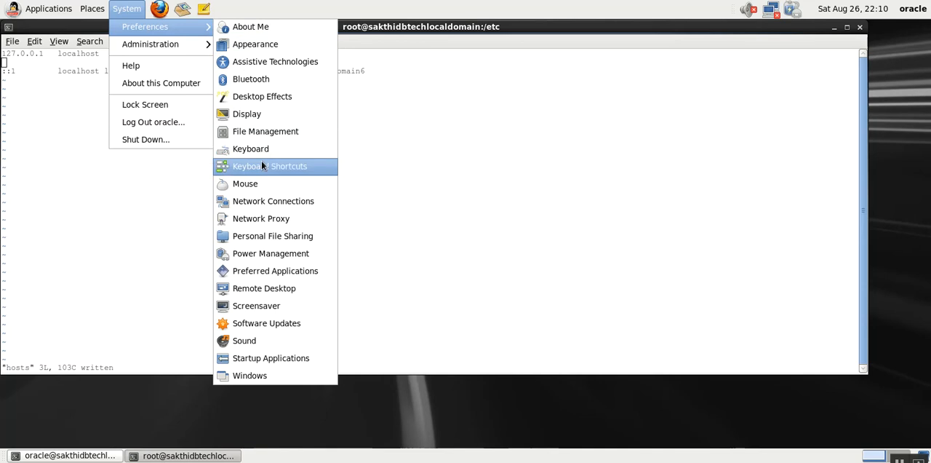
click(263, 201)
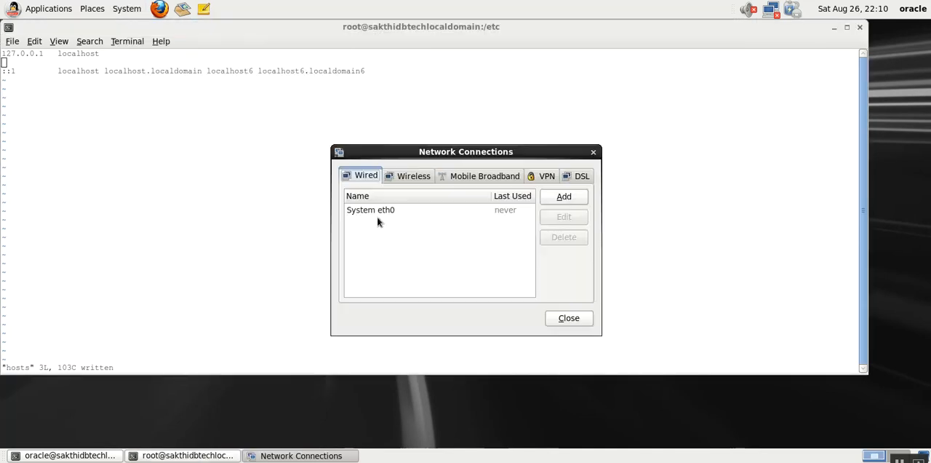
click(377, 210)
click(560, 222)
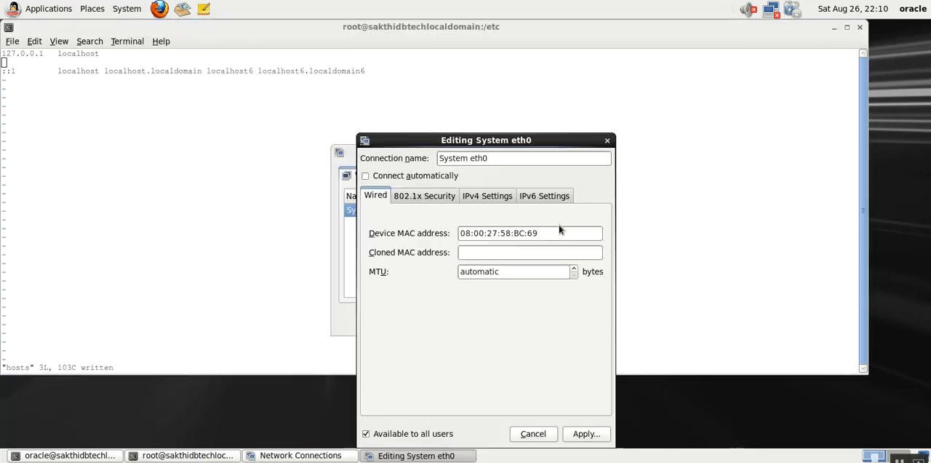
click(471, 197)
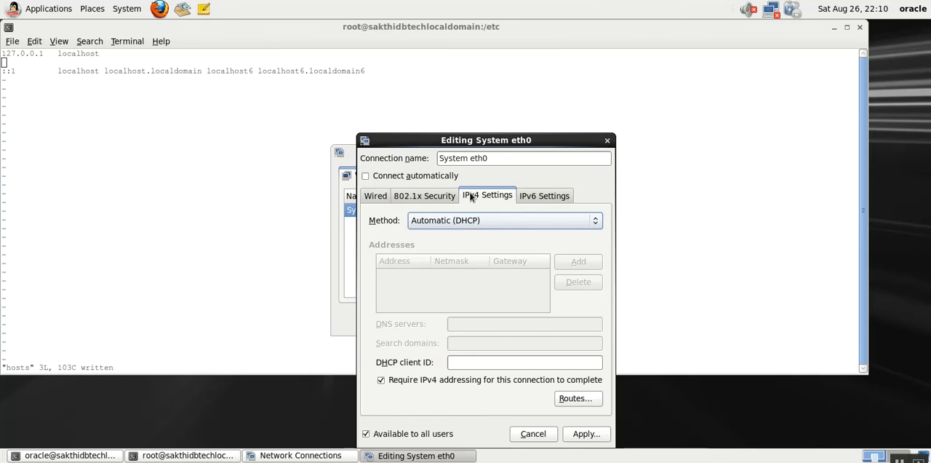
click(462, 222)
click(450, 256)
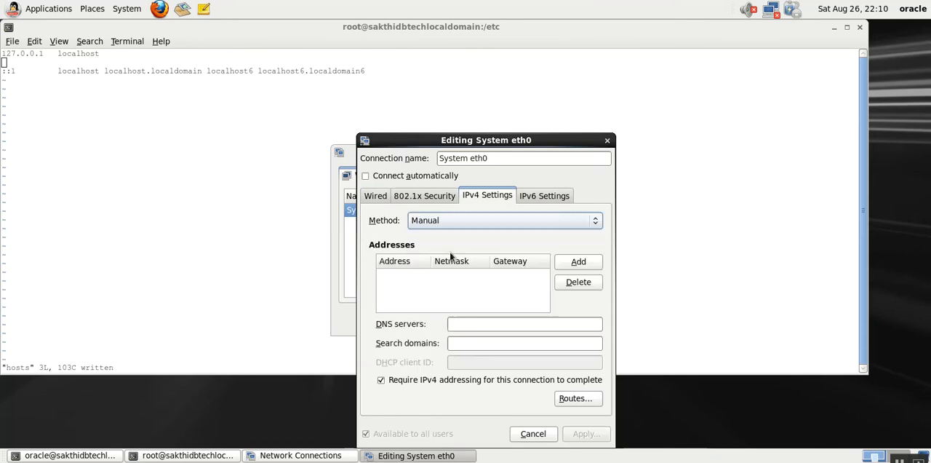
- Add the IPv4 address 192.168.2.123 with netmask 24 and gateway 192.168.2.1 to System eth0
click(577, 268)
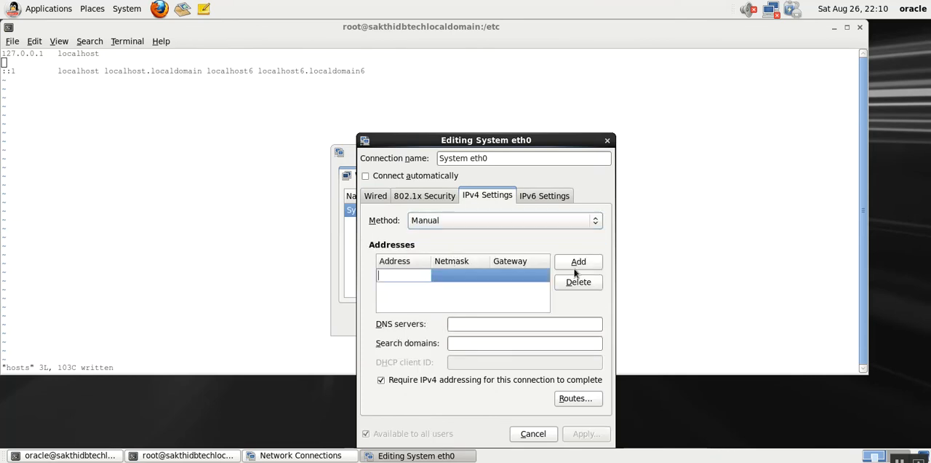
text(192.168.2.12)
key(Return)
click(455, 272)
click(513, 270)
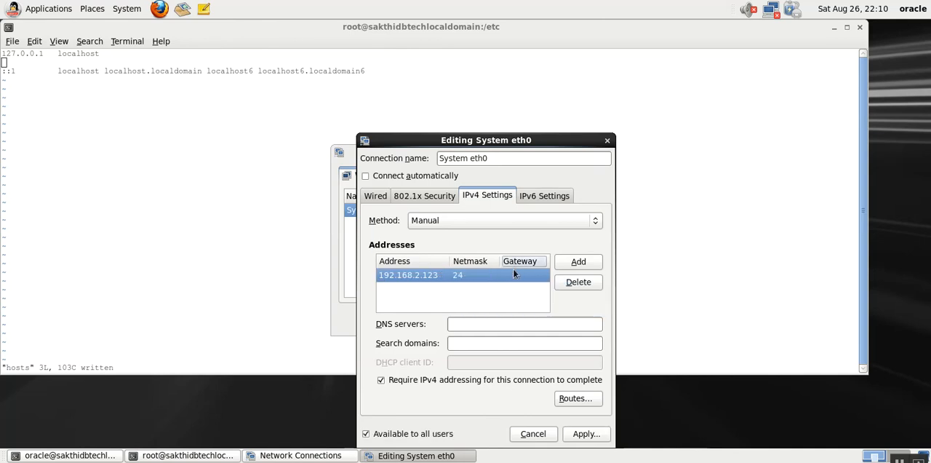
text(192.168.2.1)
- Apply the System eth0 changes, authenticate with the root password, and close the network connections window
click(574, 433)
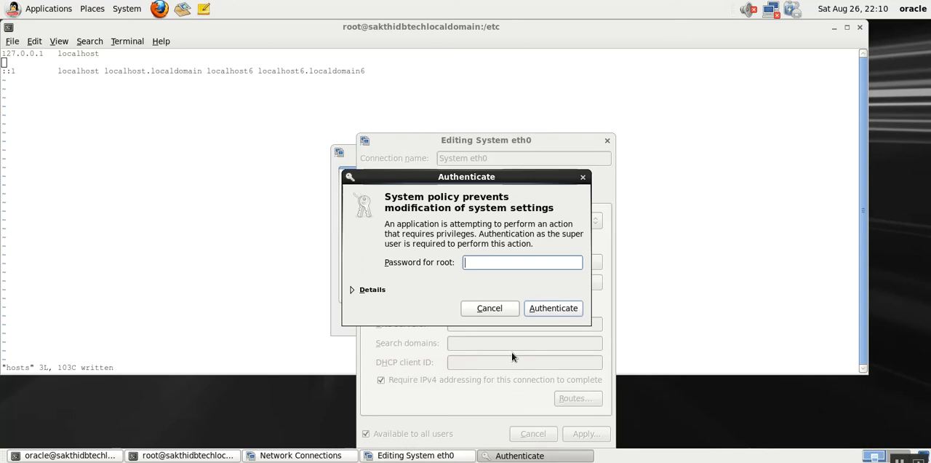
text(*******)
key(Return)
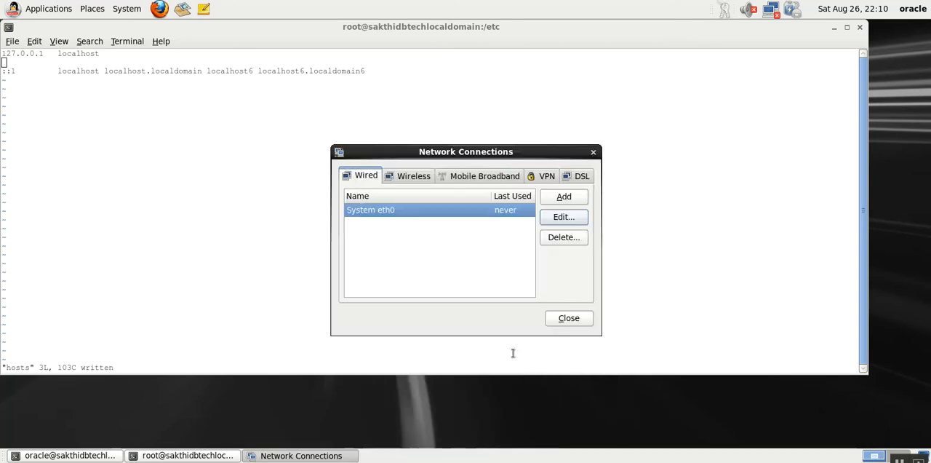
click(561, 322)
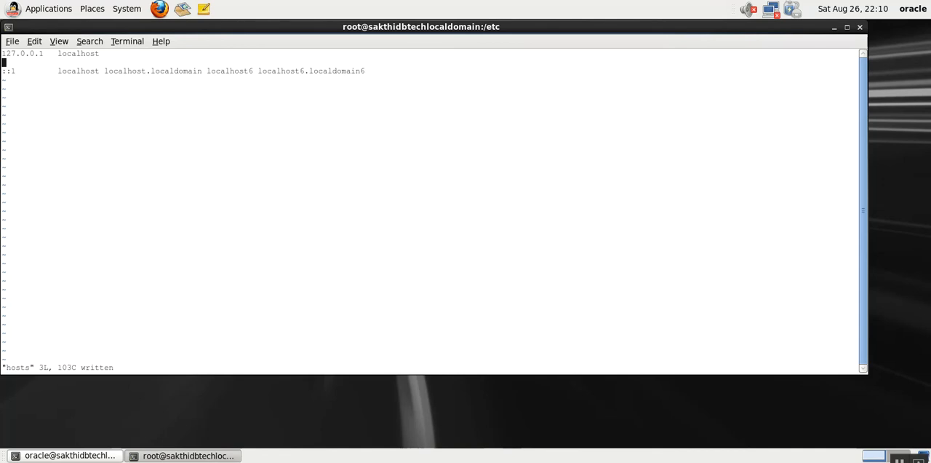
- Add a hosts entry below localhost mapping 192.168.2.123 to sakthidbtech and sakthidbtech.localdomain
text(i192)
text(.)
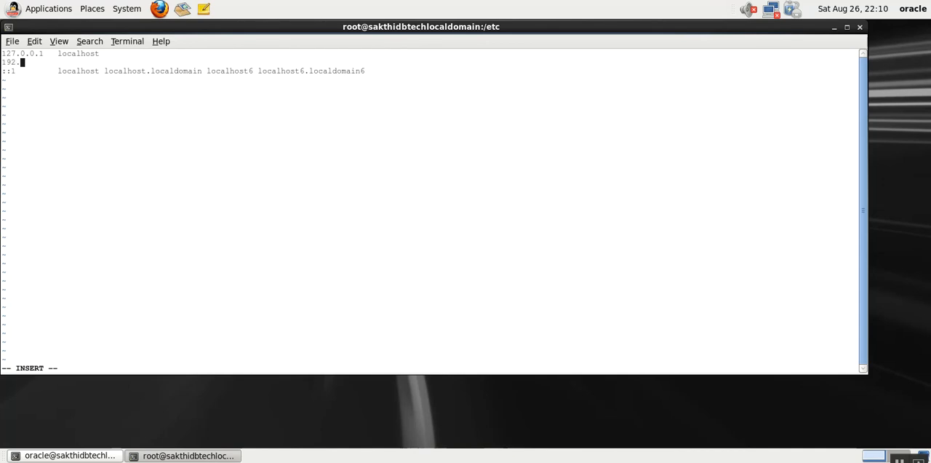
text(1)
text(1)
text(3   sakthidbtech sakthidb)
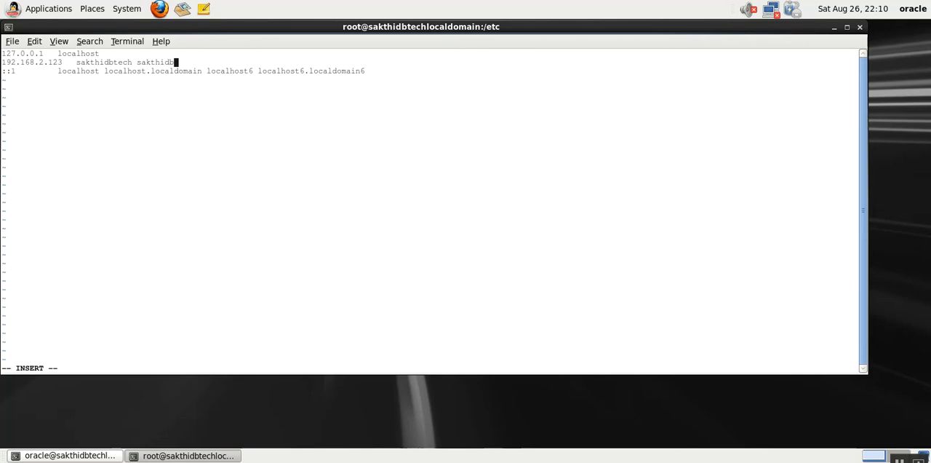
text(tech.localdomain)
key(BackSpace)
text(main)
- Delete the ::1 line from the hosts file, then save the file and quit vi
key(Escape)
key(d)
key(d)
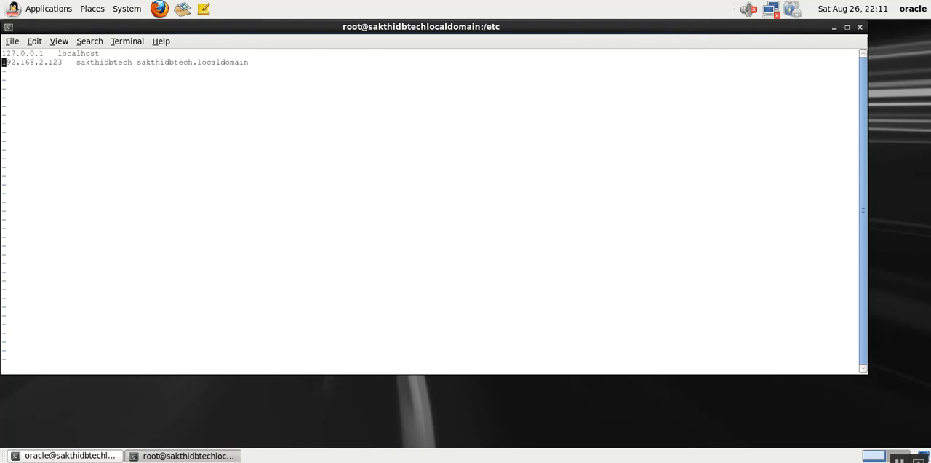
key(shift+colon)
text(wq)
key(Return)
- Check the machine's host name and the IP address it resolves to with hostname and hostname -i
text(h)
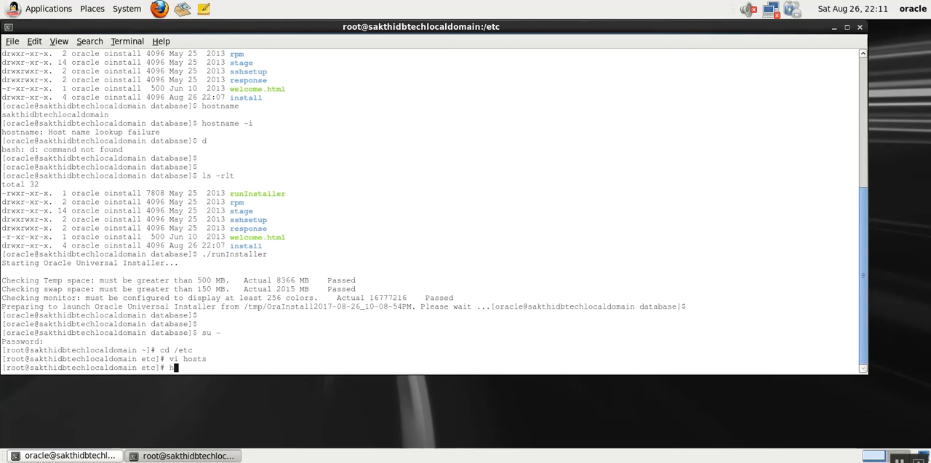
text(oistane)
key(BackSpace)
key(BackSpace)
key(BackSpace)
text(s)
key(BackSpace)
key(BackSpace)
key(BackSpace)
text(stname)
key(Return)
text(hostname -i)
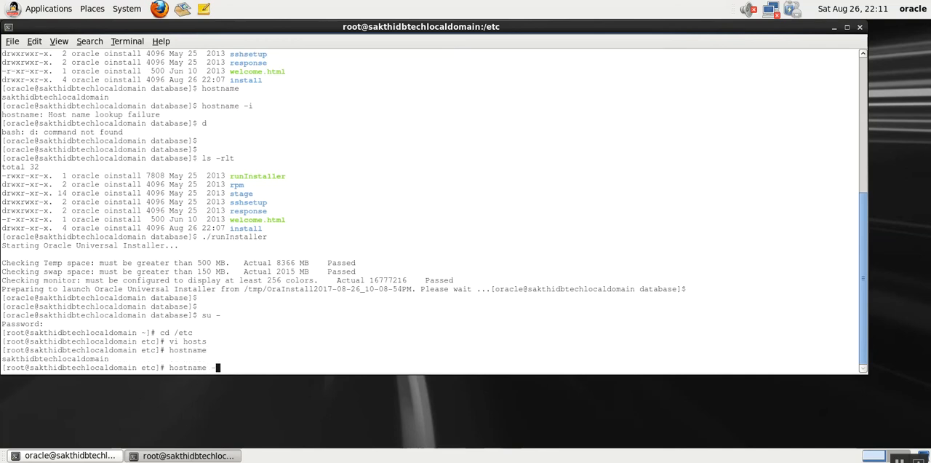
key(Return)
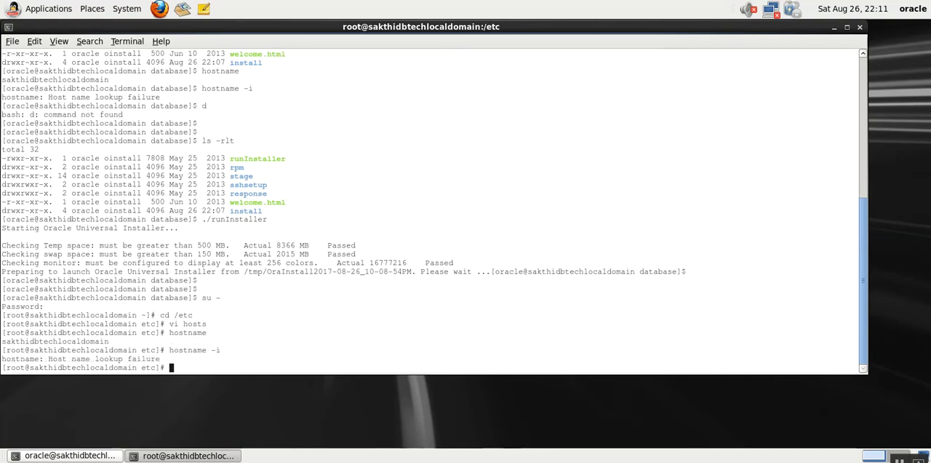
- Restart the network service twice with service network restart
text(service ner)
key(BackSpace)
text(twro)
key(BackSpace)
text(ork res)
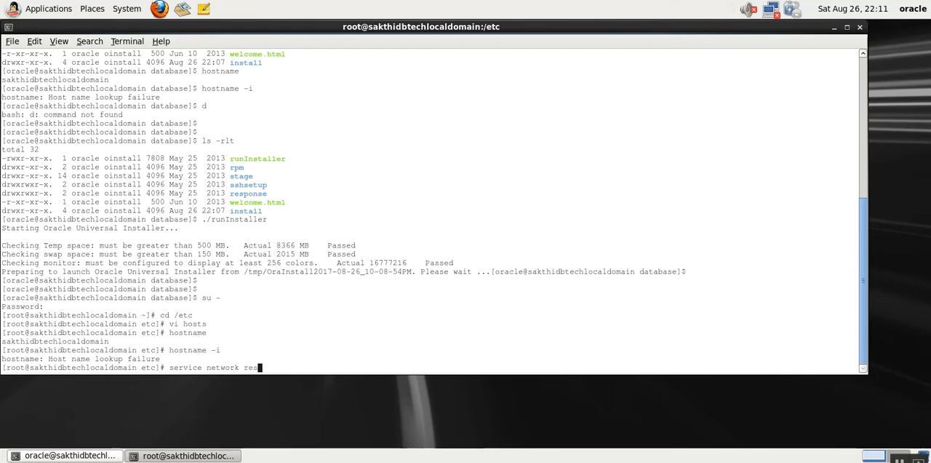
key(Return)
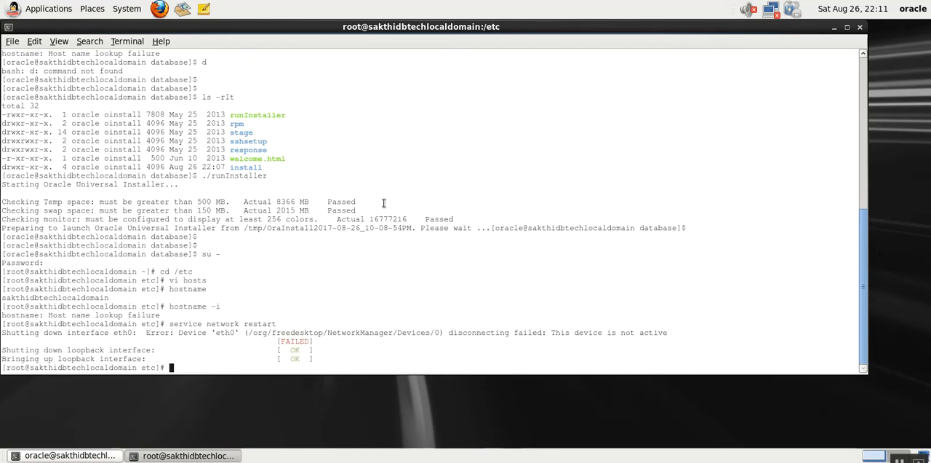
key(Up)
key(Return)
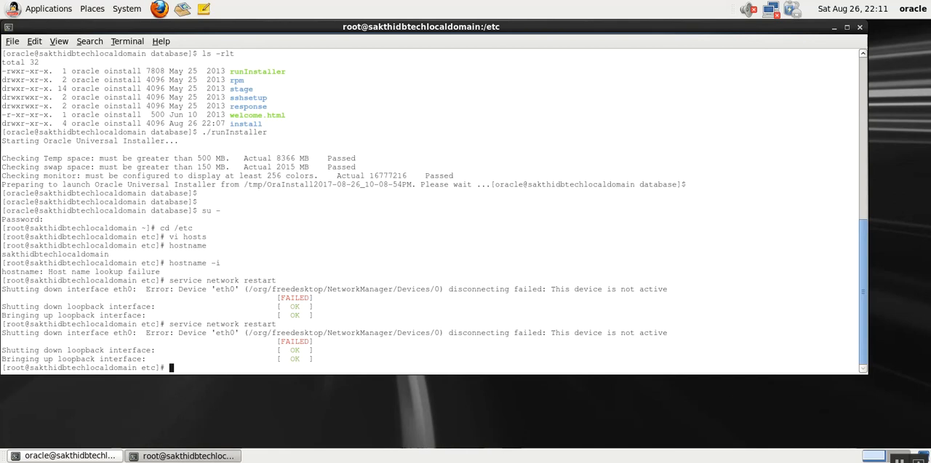
- Attach the virtual machine's network Adapter 1 to Bridged Adapter with promiscuous mode Allow All, and apply the settings
right_click(809, 461)
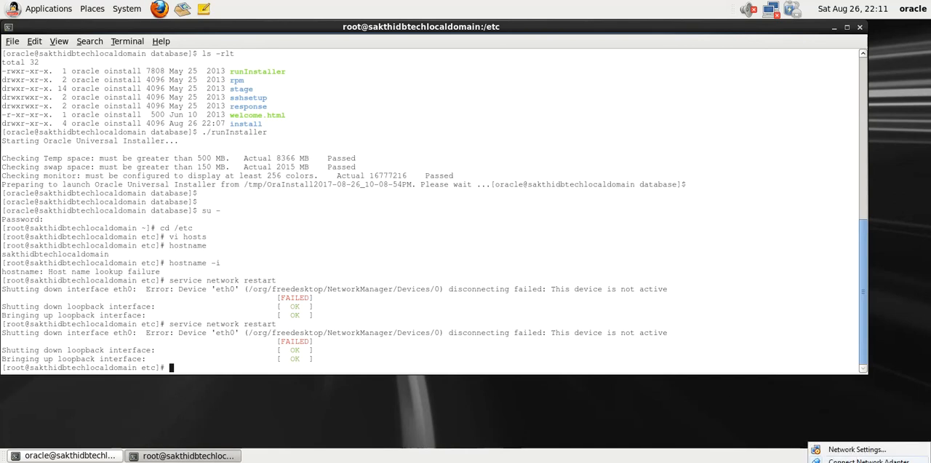
click(857, 448)
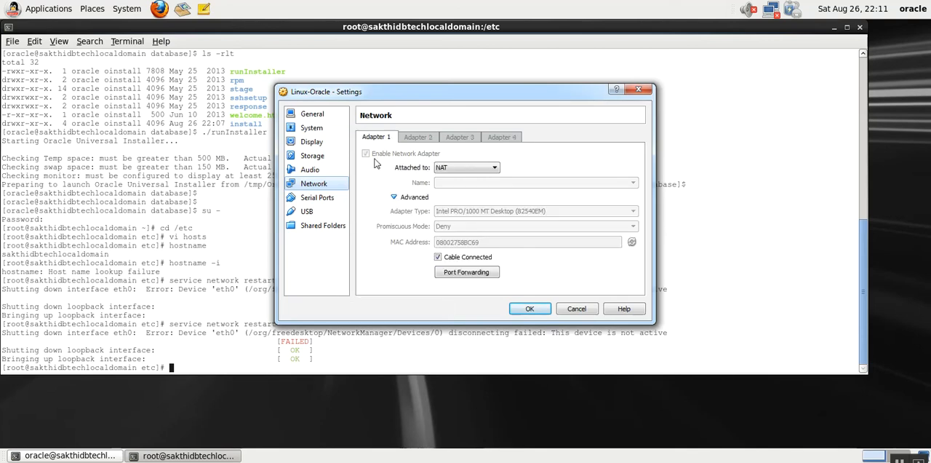
click(451, 169)
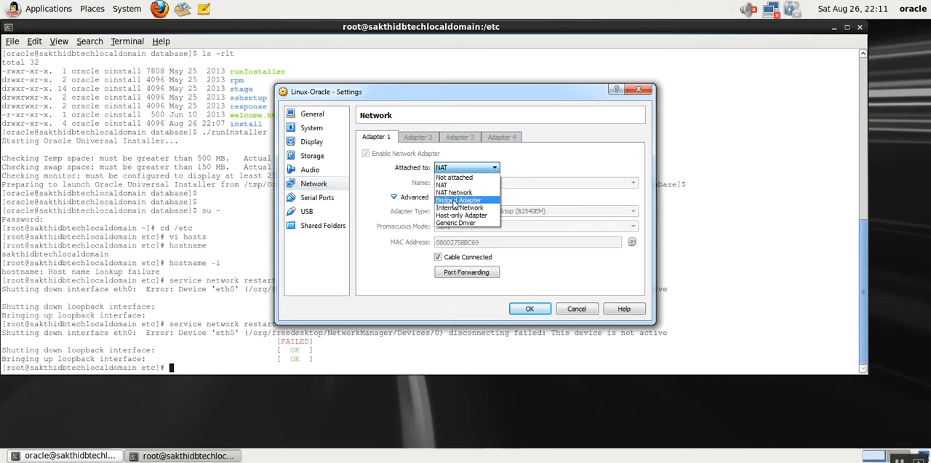
click(457, 200)
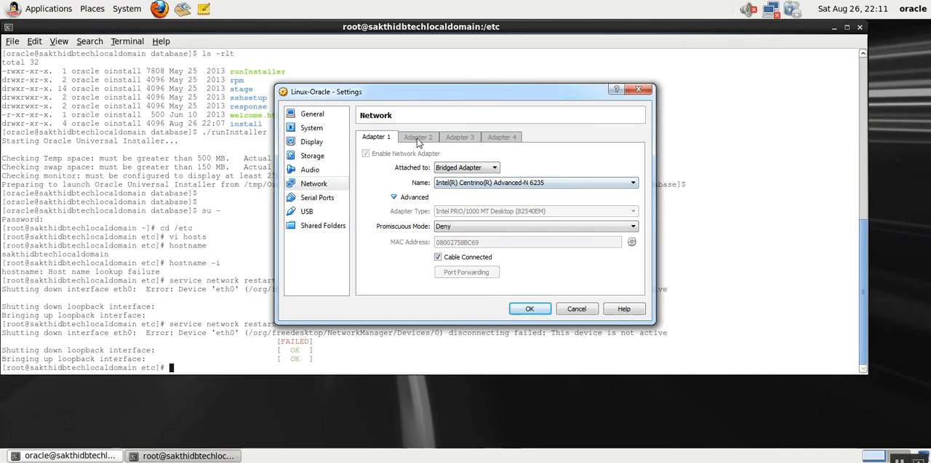
click(458, 227)
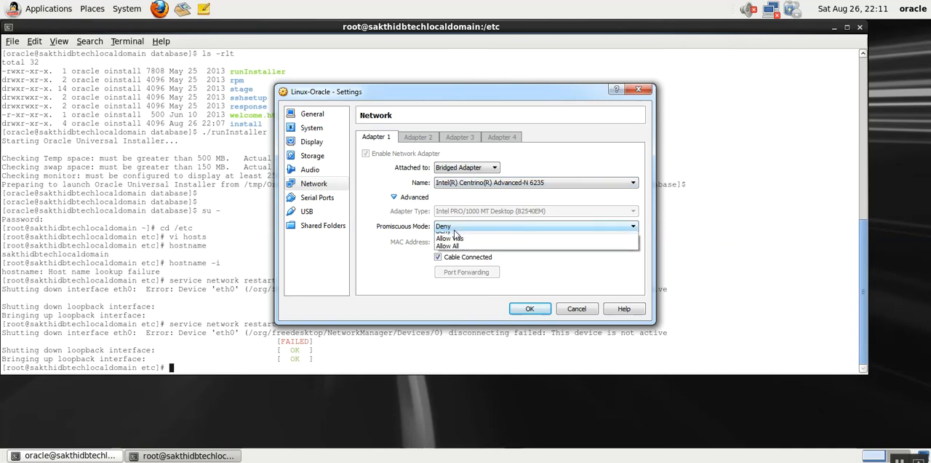
click(454, 251)
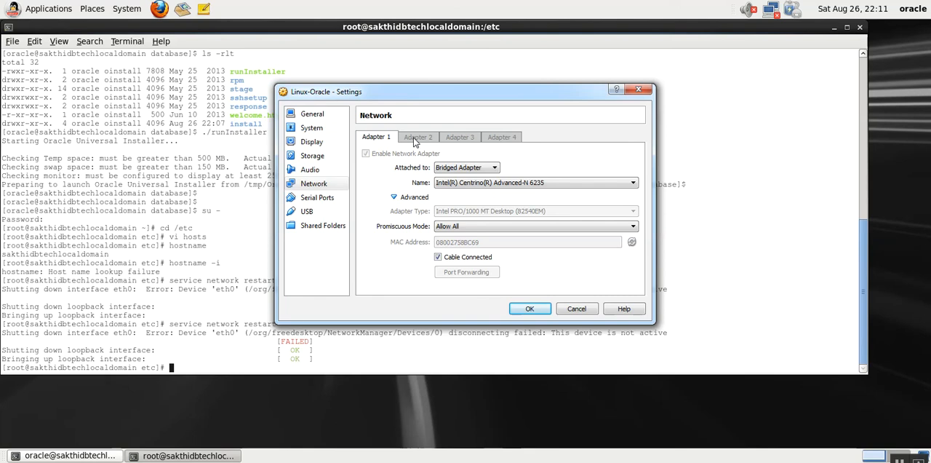
click(530, 310)
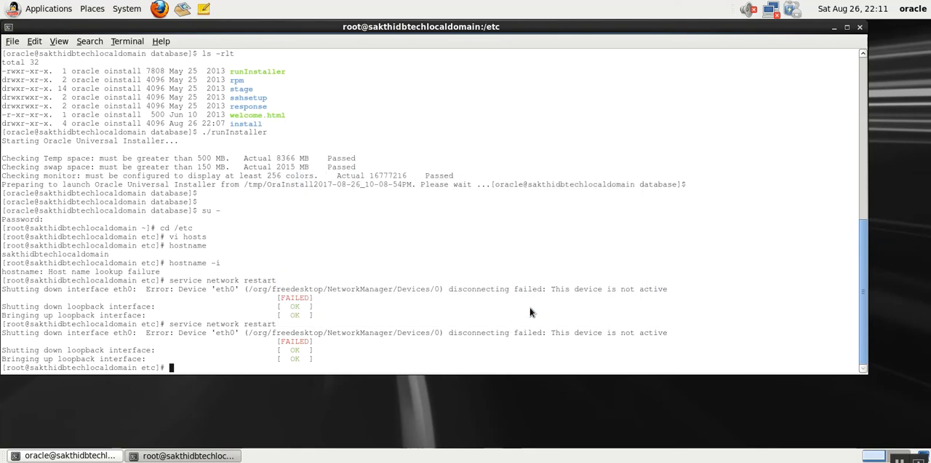
- Rerun service network restart with the bridged adapter in place
key(Return)
key(Return)
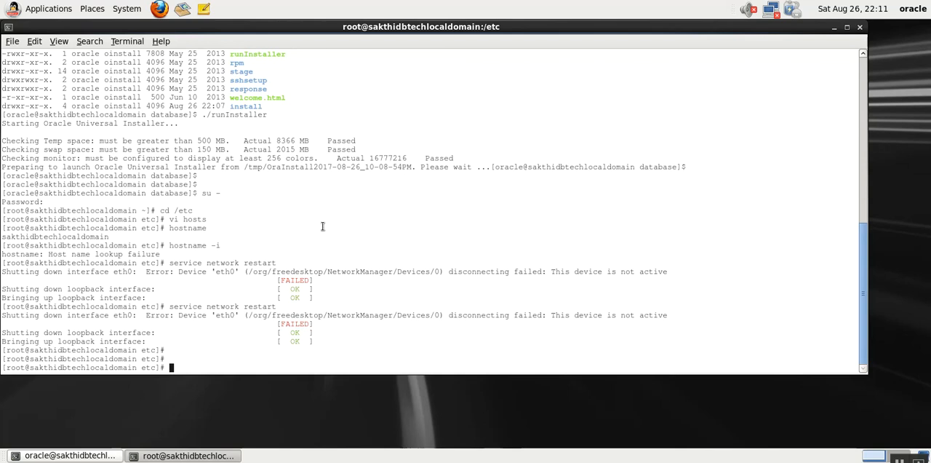
key(Up)
key(Return)
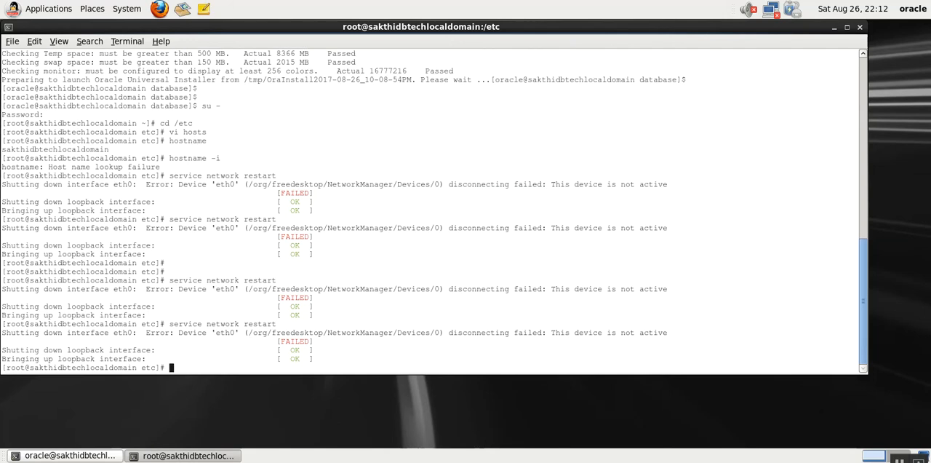
- Change to the /etc/sysconfig directory and list its files in long format by modification time
text(vi)
key(BackSpace)
key(BackSpace)
key(BackSpace)
key(BackSpace)
text(cd )
text(/etc/sysc)
text(con)
key(Tab)
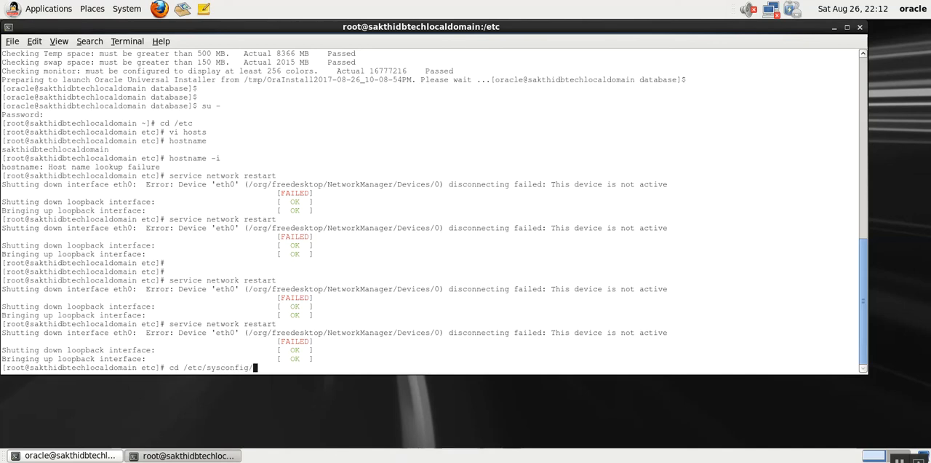
key(Return)
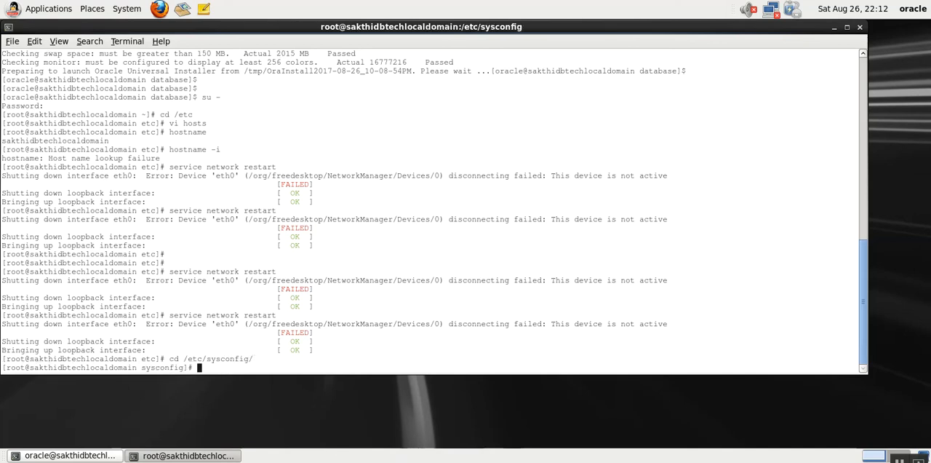
text(ls -ltr)
key(Return)
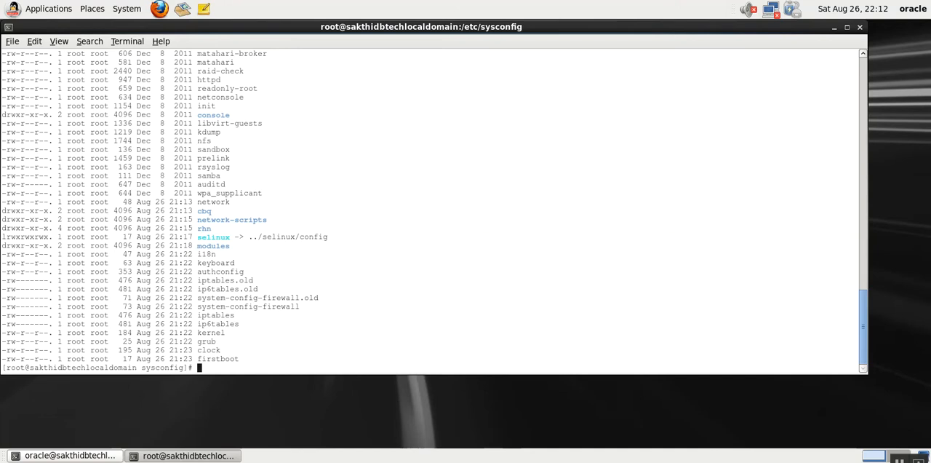
- Enter the network-scripts directory and list its contents with ls -rlt
text(cd network-sc)
key(Tab)
key(Return)
text(ls -rlt)
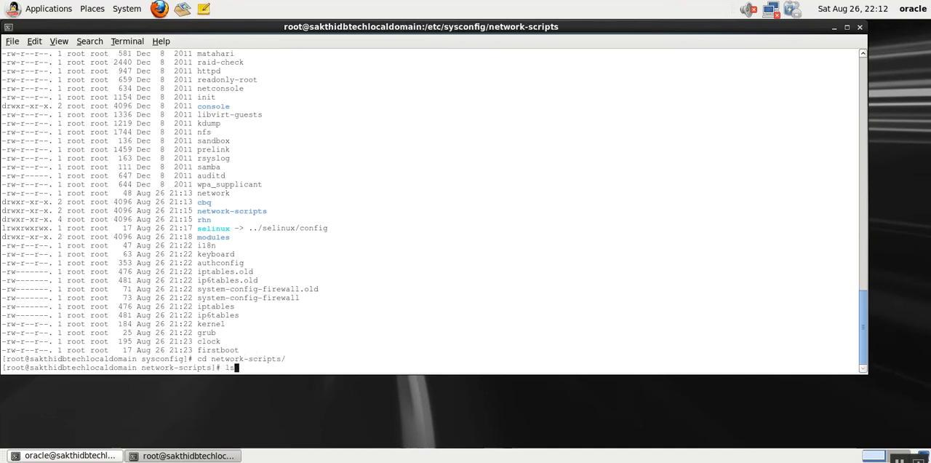
key(Return)
- Open the ifcfg-eth0 interface configuration file in vi
text(v)
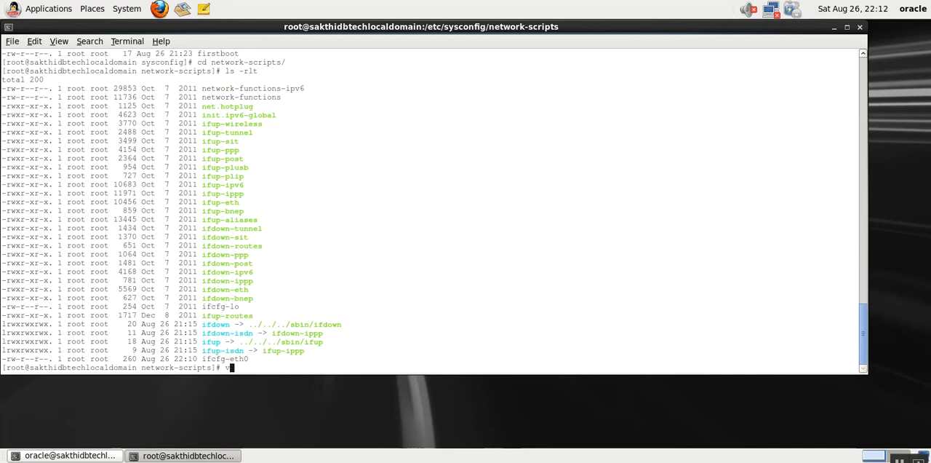
text(i ifcfg-e)
key(Tab)
key(Return)
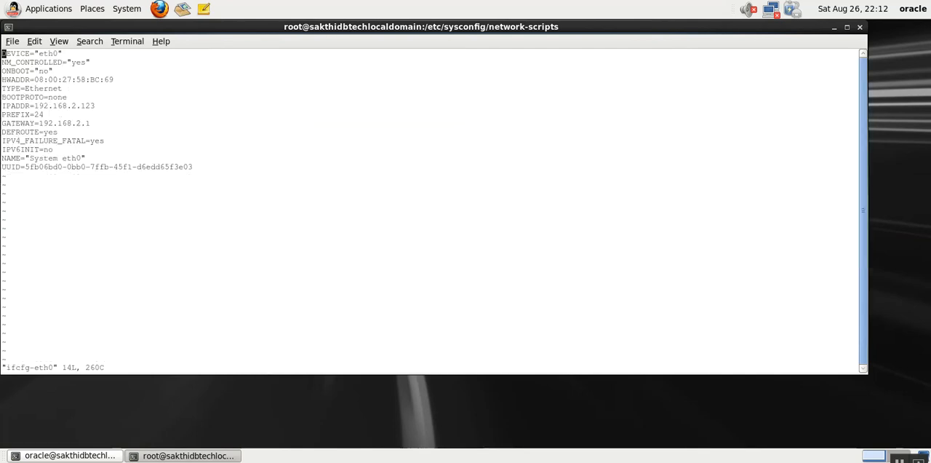
- Examine the eth0 address, gateway and boot settings in ifcfg-eth0, then save and quit vi without editing them
key(Down)
key(Down)
key(Down)
key(Down)
key(Down)
key(Down)
key(Up)
key(Up)
key(Up)
key(Up)
key(Up)
key(Down)
key(Down)
key(Down)
key(Down)
key(Down)
key(Down)
key(Down)
key(Down)
key(Down)
text(:Wq)
key(Return)
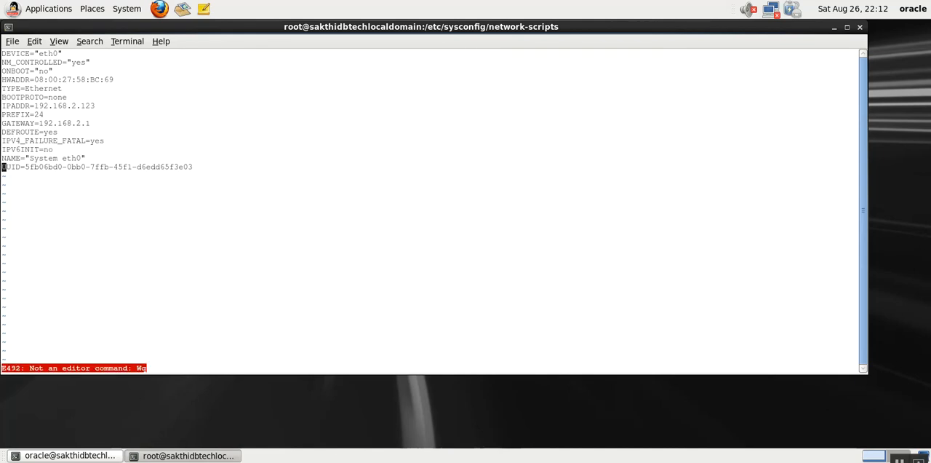
text(:wq)
key(Return)
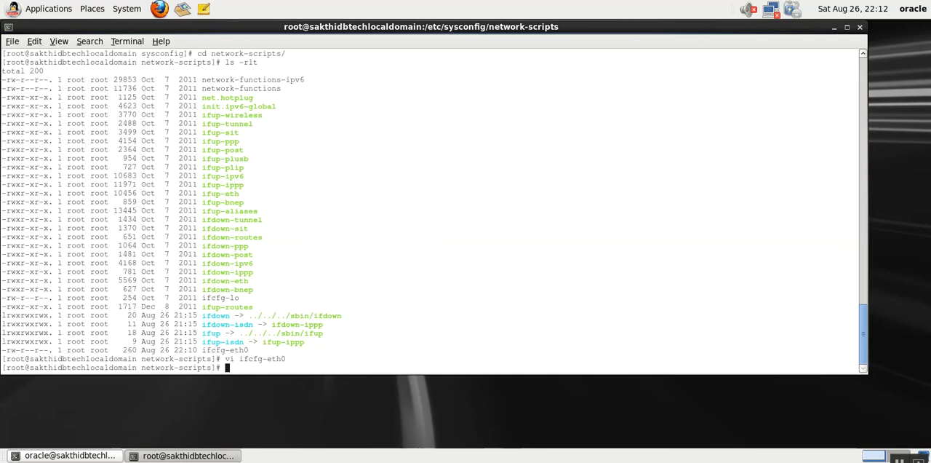
- Check the current host name and set it to sakthidbtech.localdomain with the hostname command
text(ostname)
key(Return)
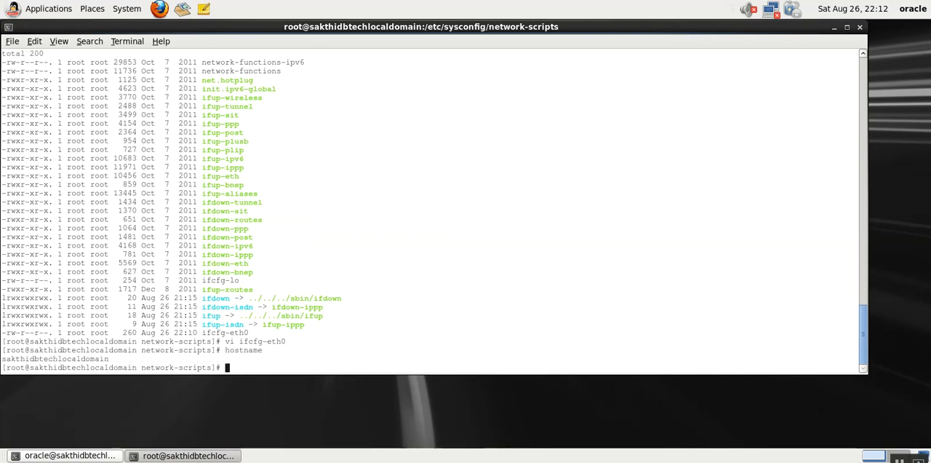
text(hostname sakthidbtech)
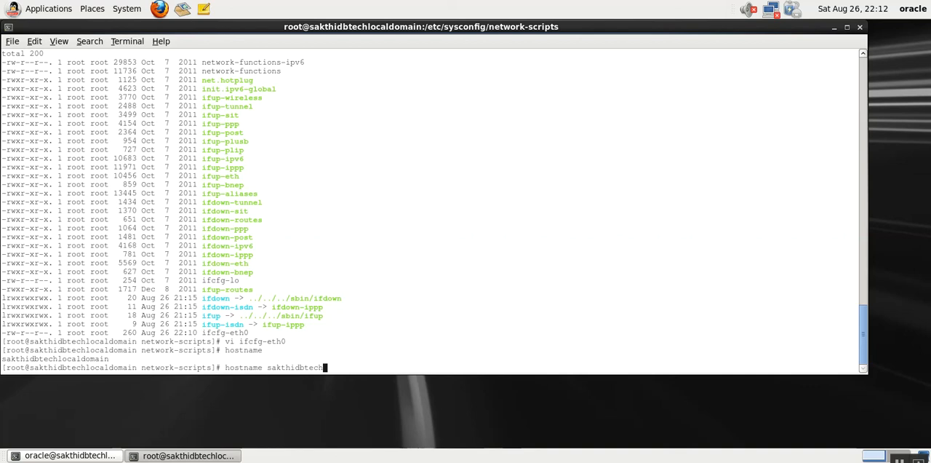
text(.localdomain)
key(Return)
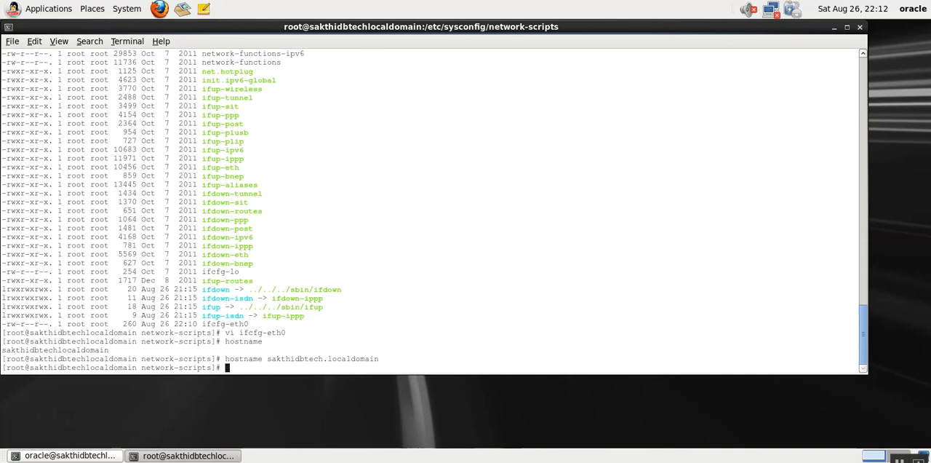
- Leave the root session and try to halt the machine as oracle with shutdown -h now
text(exit)
key(Return)
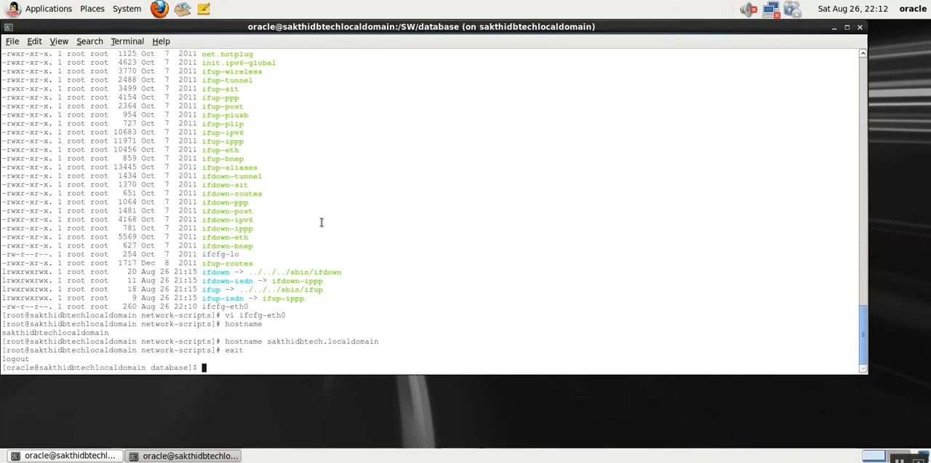
text(reboo)
key(BackSpace)
key(BackSpace)
text(shutdown -h now)
key(Return)
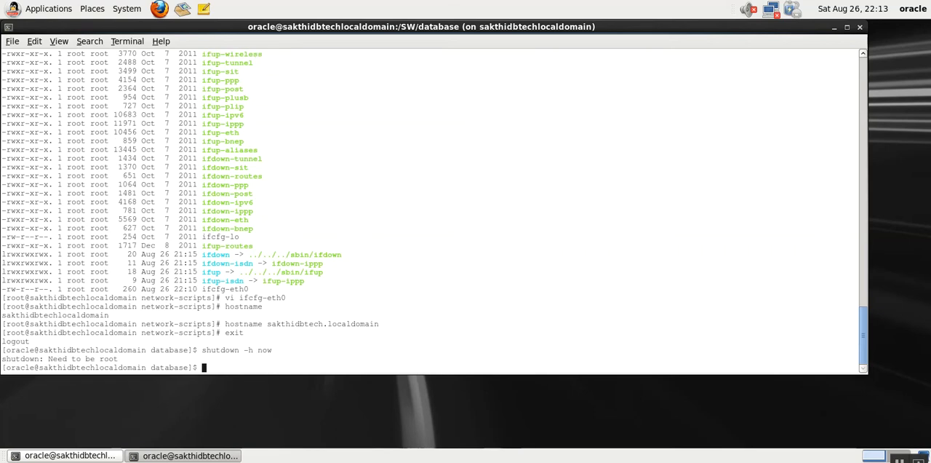
- Switch to a root login shell with su -, entering the root password
text(su -)
key(Return)
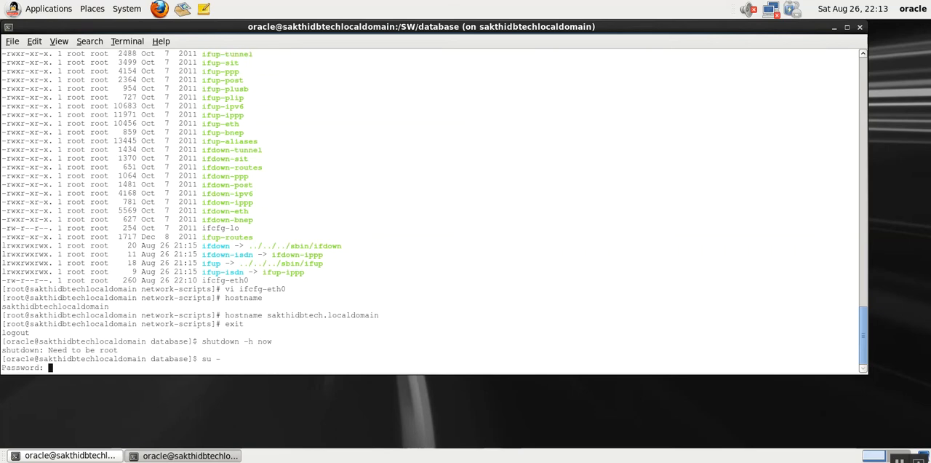
key(Return)
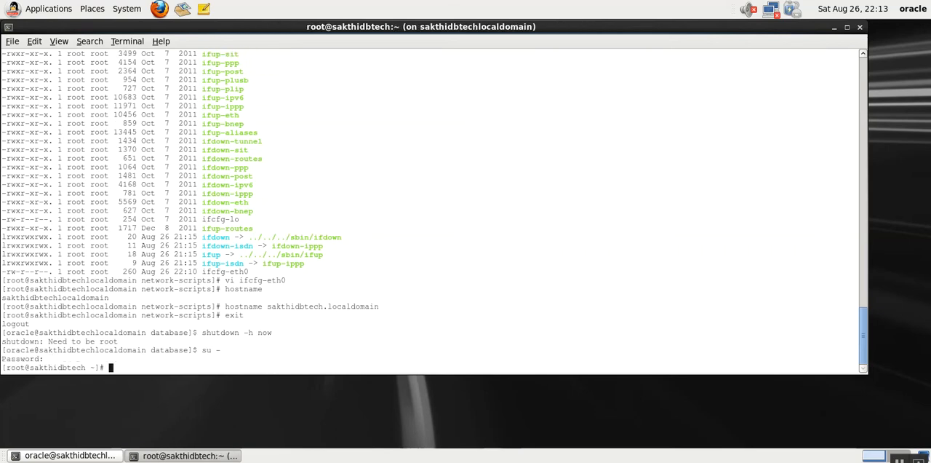
- Halt the virtual machine as root with shutdown -h now and dismiss the mouse pointer integration notice
text(shutdown -h now)
key(Return)
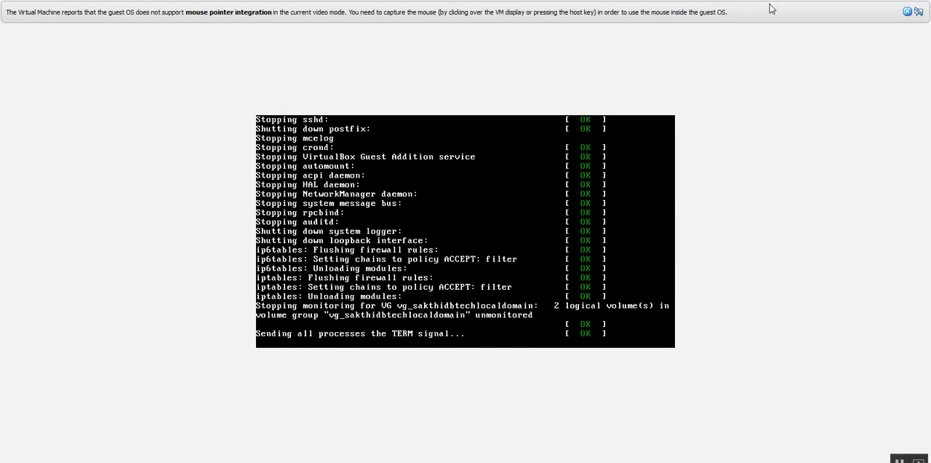
click(908, 12)
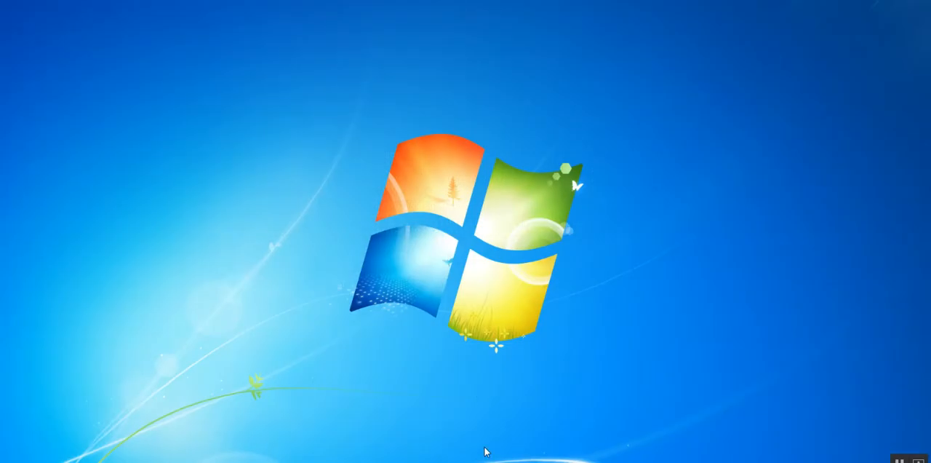
- Switch to VirtualBox Manager and enable Adapter 2 of Linux-Oracle as a Bridged Adapter on Intel(R) Centrino(R) Advanced-N 6235
mouse_move(484, 460)
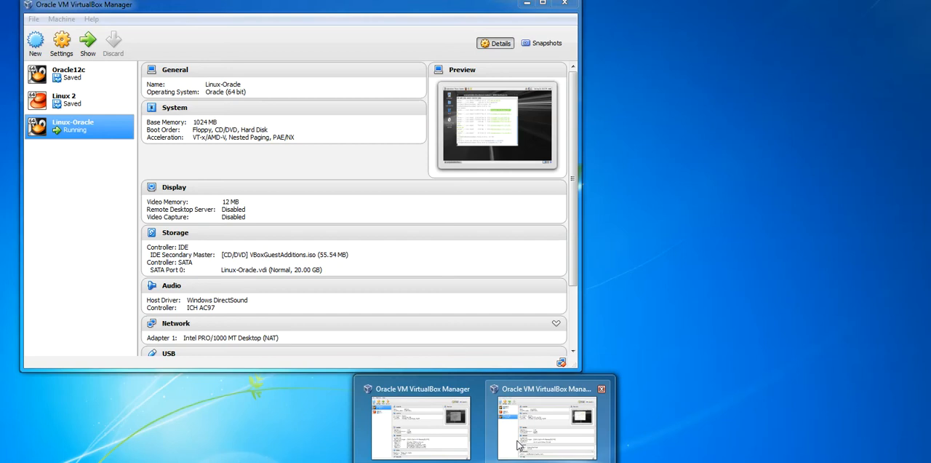
click(547, 422)
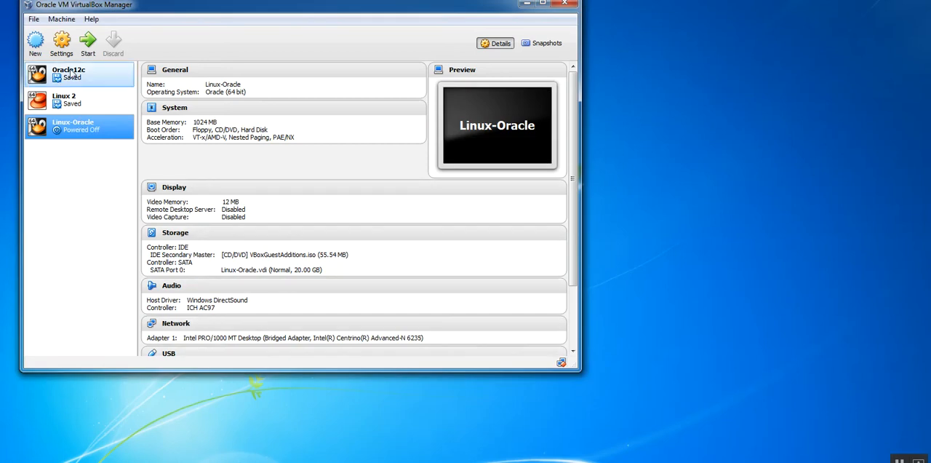
click(61, 44)
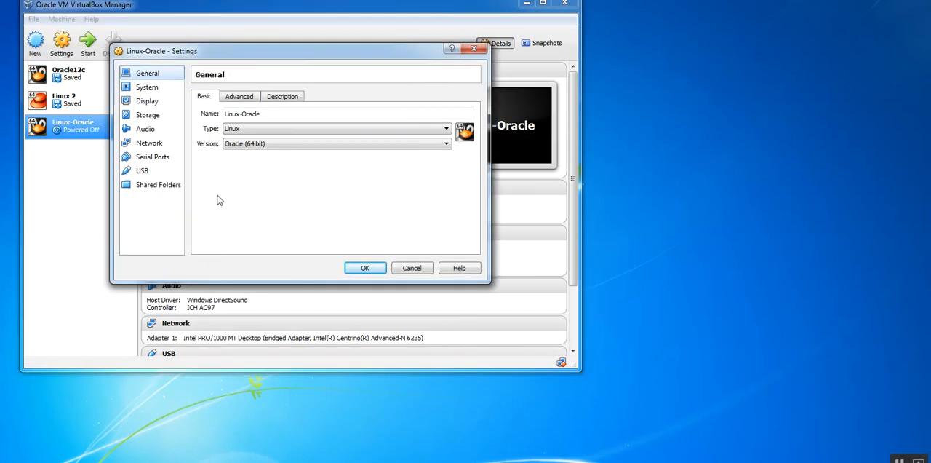
click(149, 143)
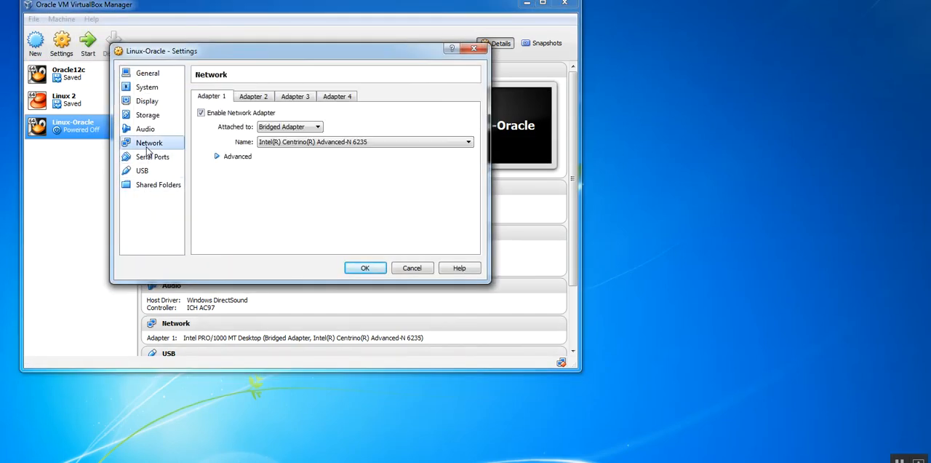
click(251, 98)
click(202, 114)
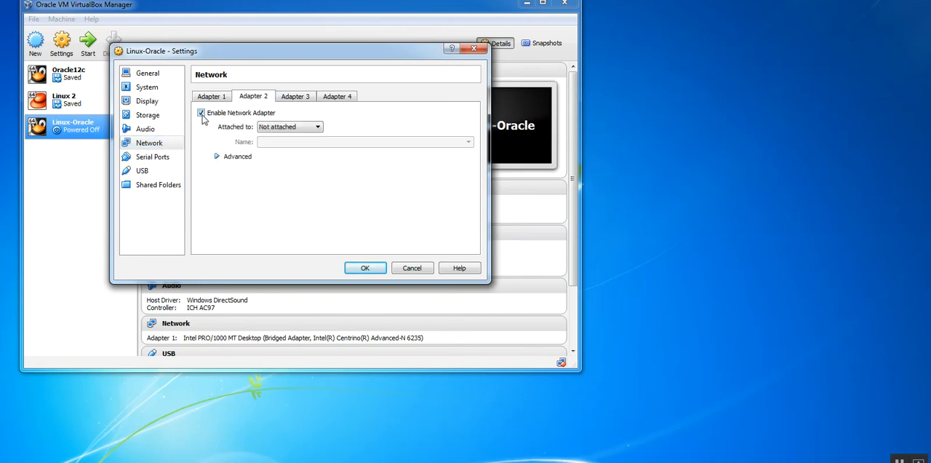
click(289, 127)
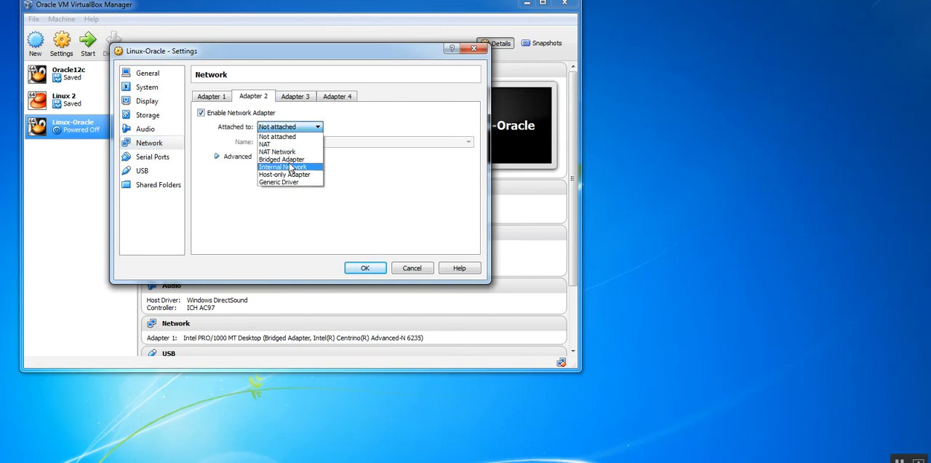
click(284, 160)
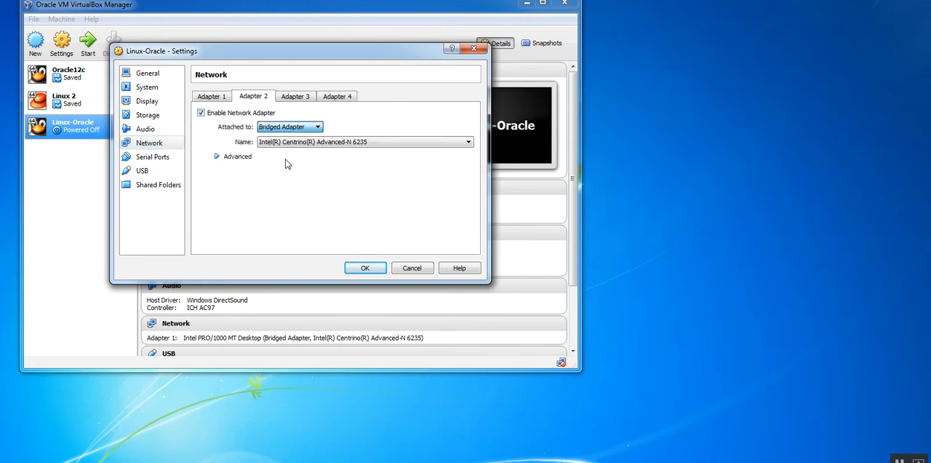
click(368, 270)
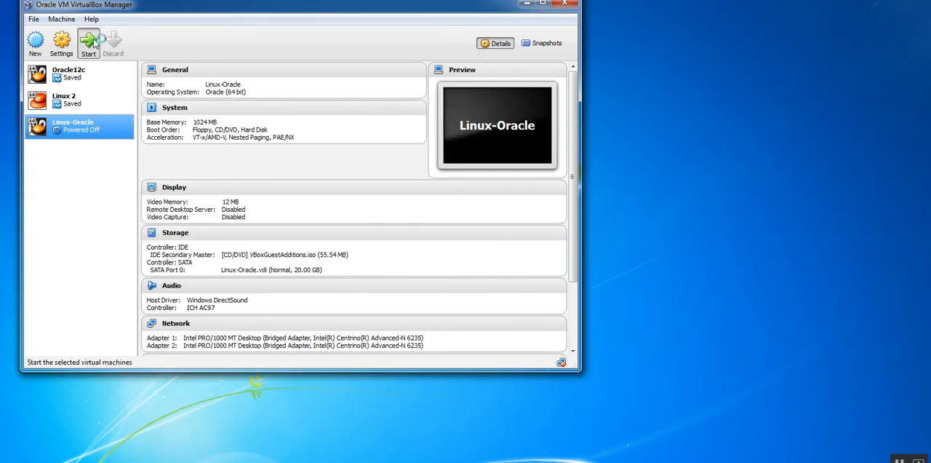
- Start the Linux-Oracle virtual machine and dismiss the keyboard capture and mouse pointer integration notices
click(95, 42)
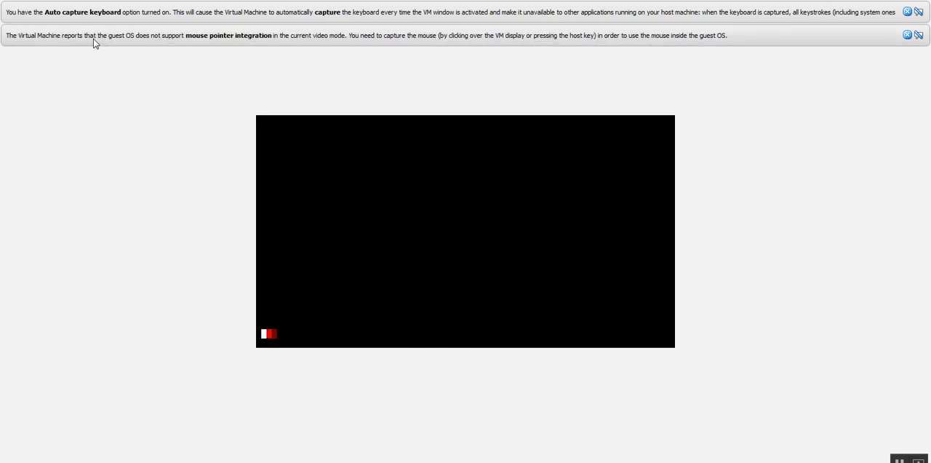
click(908, 36)
click(908, 12)
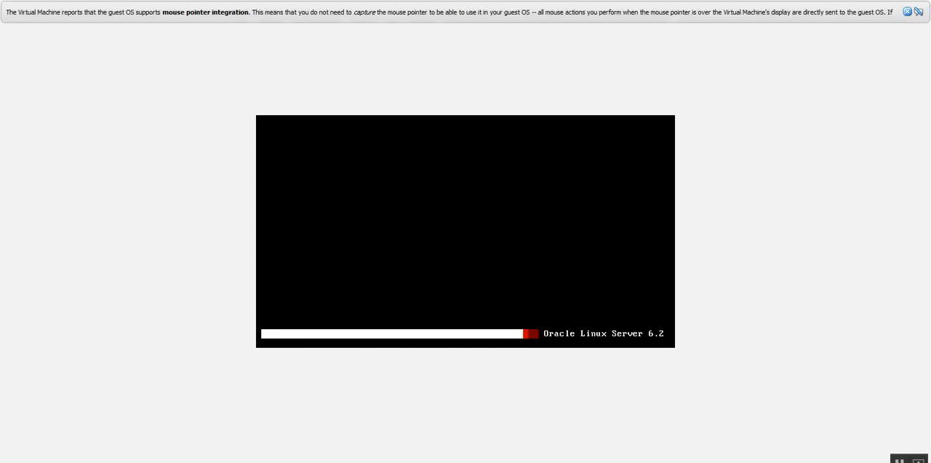
- Toggle the virtual machine's network adapter 1 connection and open the adapter connection options again
right_click(833, 462)
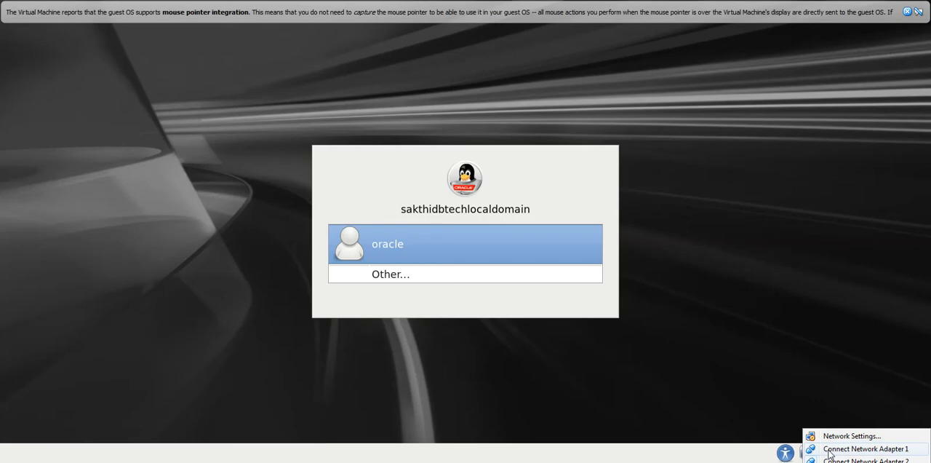
click(829, 452)
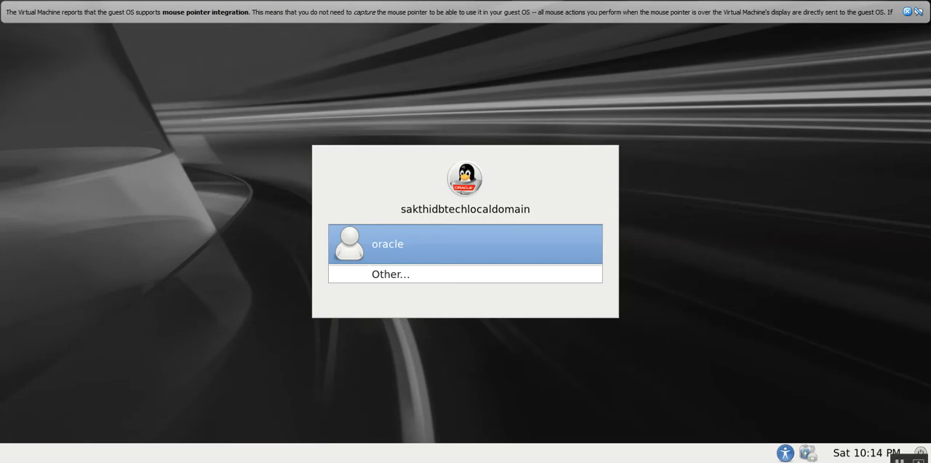
right_click(821, 461)
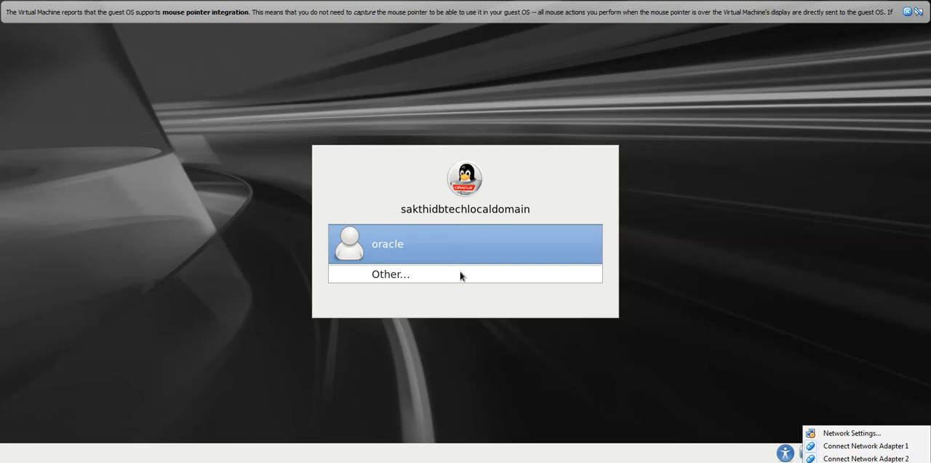
- Log in as oracle with the account password and dismiss the mouse pointer integration notice
click(419, 252)
text(•••)
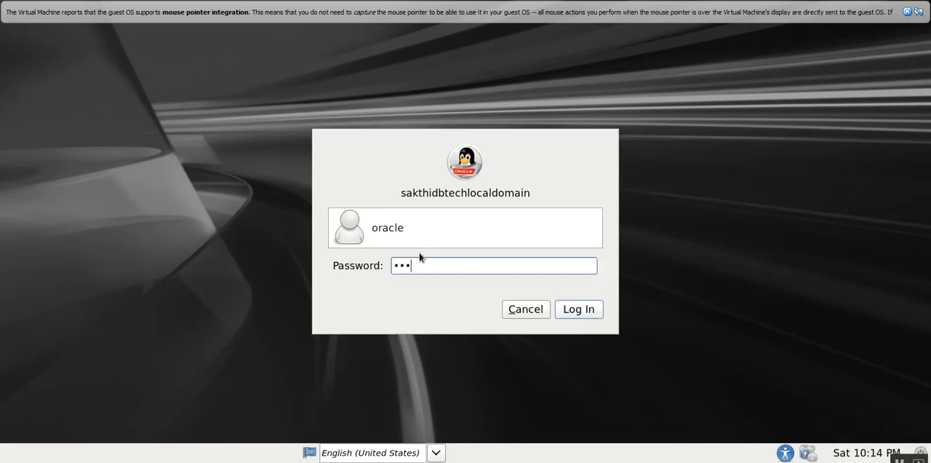
text(•••)
key(Return)
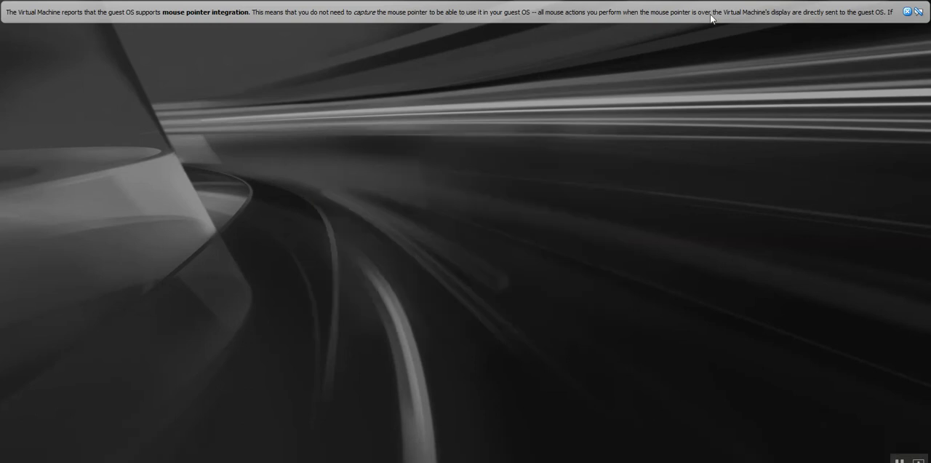
click(908, 12)
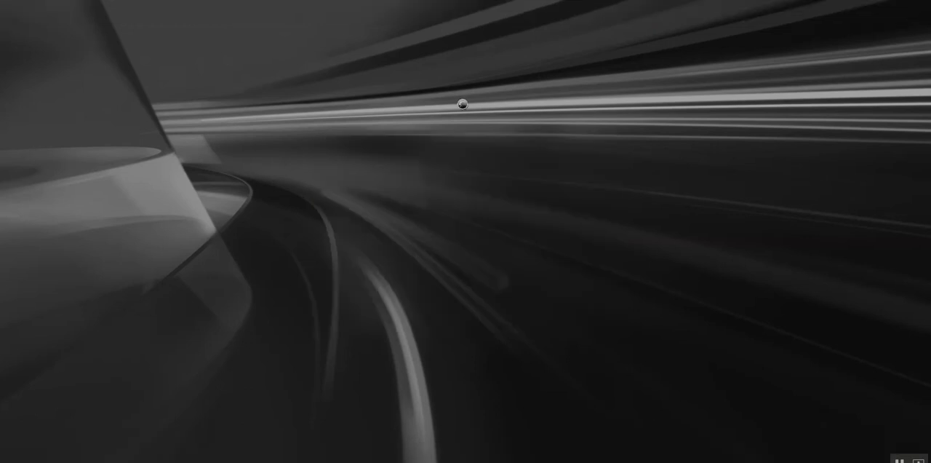
- Open a terminal window from the oracle desktop and bring up a few fresh prompt lines
right_click(335, 57)
click(358, 116)
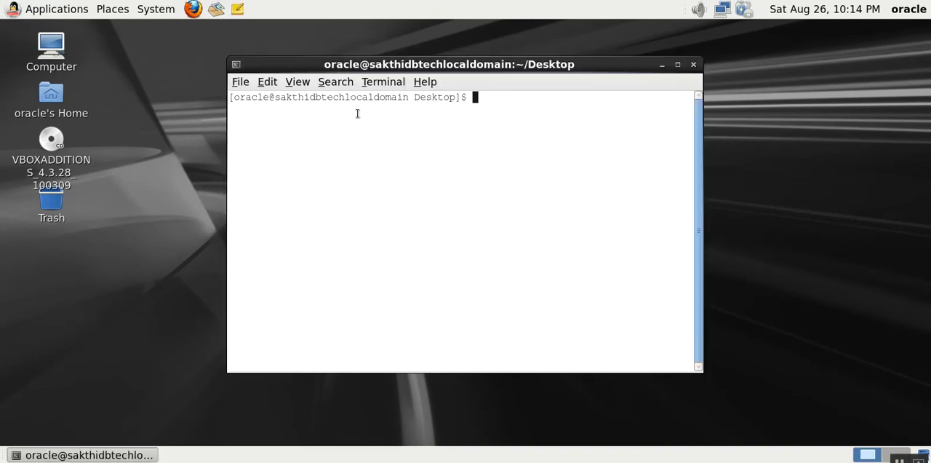
key(Return)
key(Return)
key(Return)
key(Return)
key(Return)
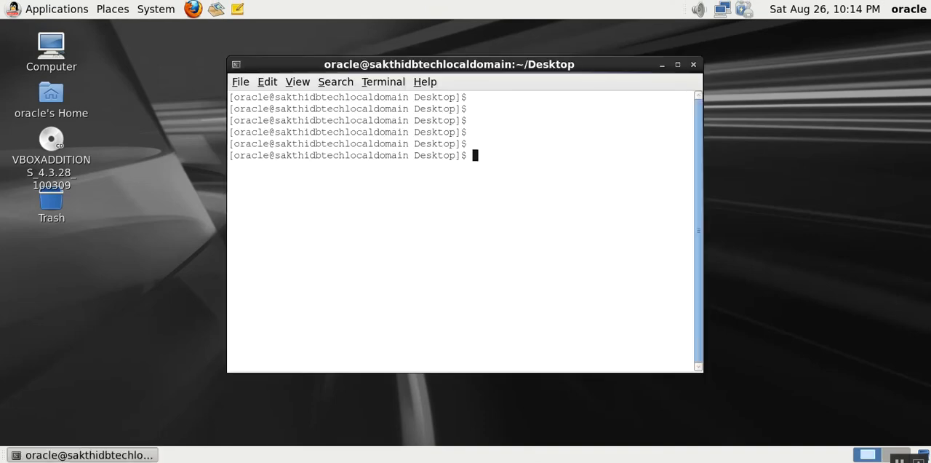
- Mute the guest desktop's sound and clear the partly entered command from the terminal prompt
text(hostabe)
click(697, 8)
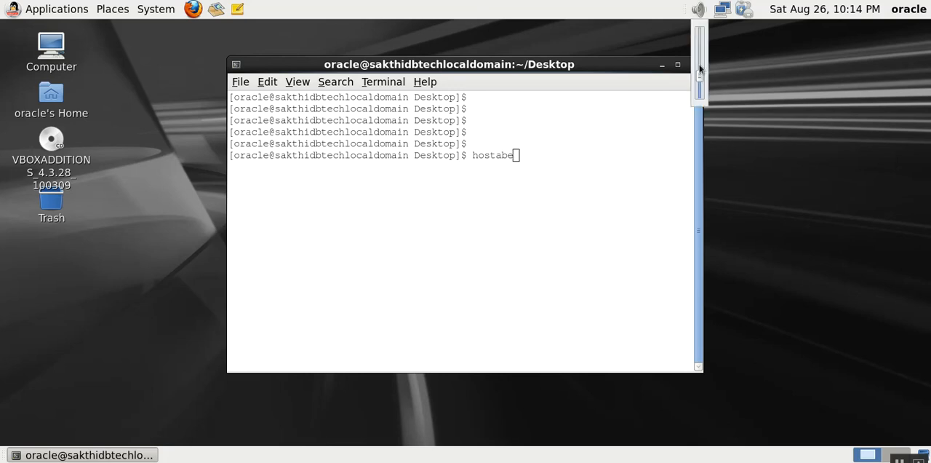
click(532, 155)
key(BackSpace)
key(BackSpace)
key(BackSpace)
key(BackSpace)
key(BackSpace)
key(BackSpace)
key(BackSpace)
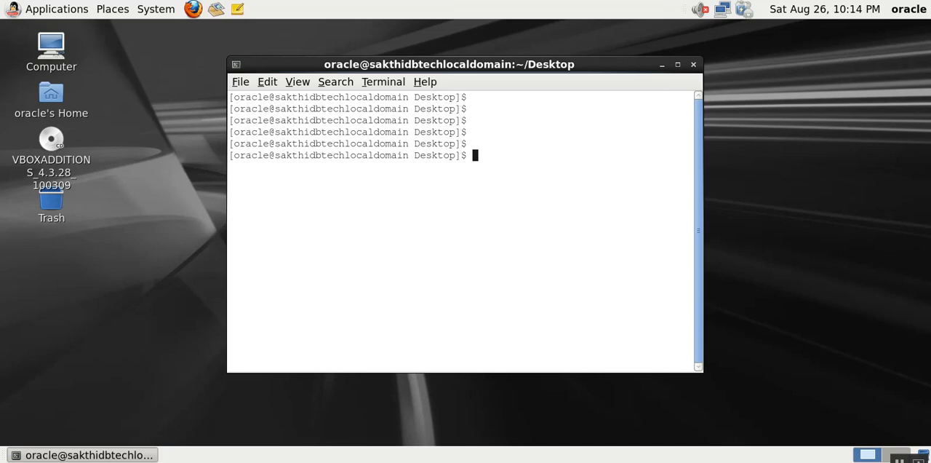
- Switch to a root login shell with su -, entering the root password
text(cat)
key(BackSpace)
key(BackSpace)
key(BackSpace)
key(BackSpace)
text(su -)
key(Return)
key(Return)
- Display the hosts file with cat /etc/hosts
text(cat /et)
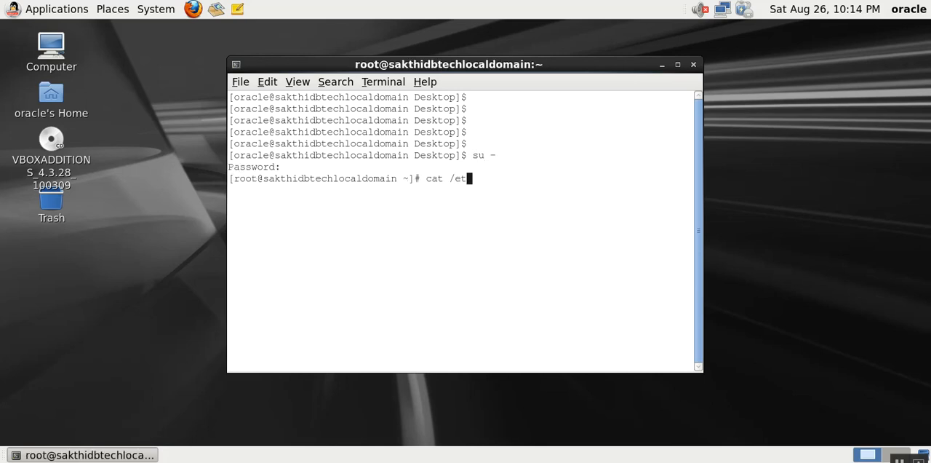
text(c/hosts)
key(Return)
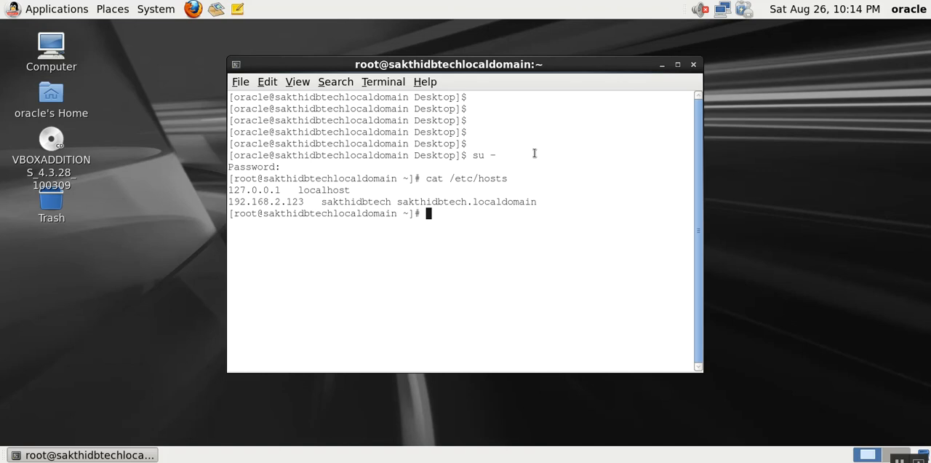
- Set the host name to sakthidbtech.localdomain as root with the hostname command
text(hostname saktho)
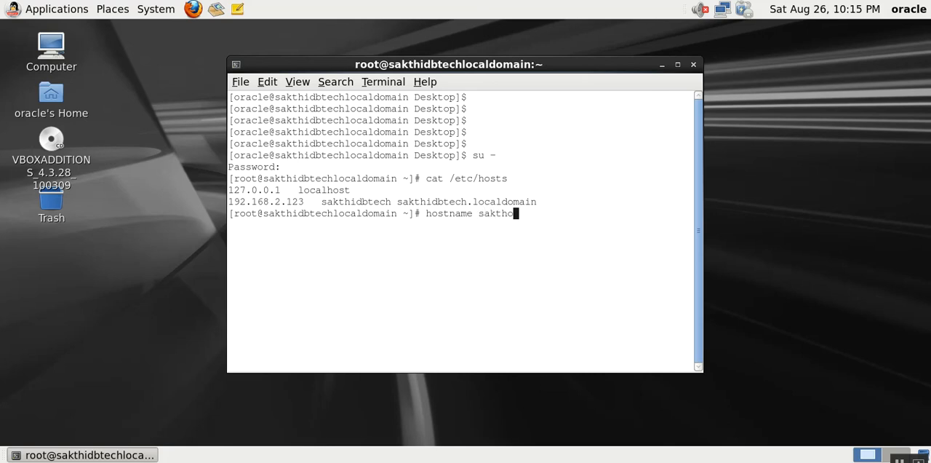
key(BackSpace)
text(idbtech.localdomain)
key(Return)
- List root's home directory with ls -rlt, and check the host name and its IP address with hostname and hostname -i
key(Return)
key(Return)
key(Return)
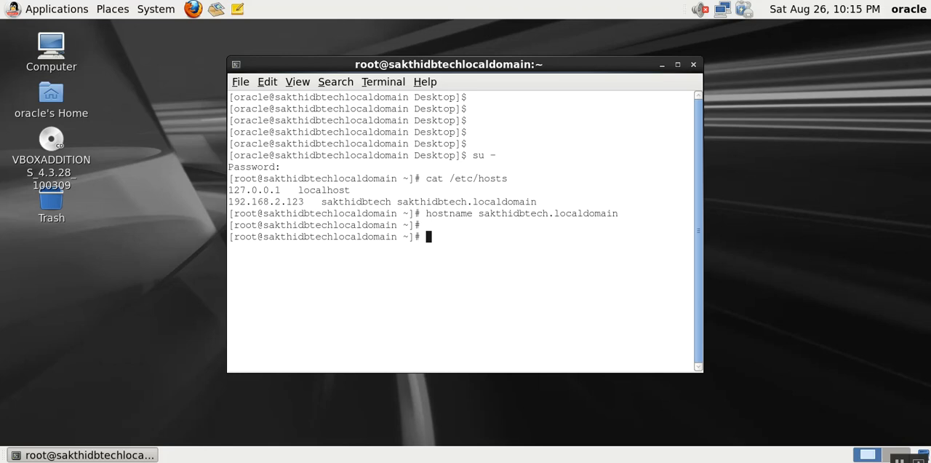
text(ls -rlt)
key(Return)
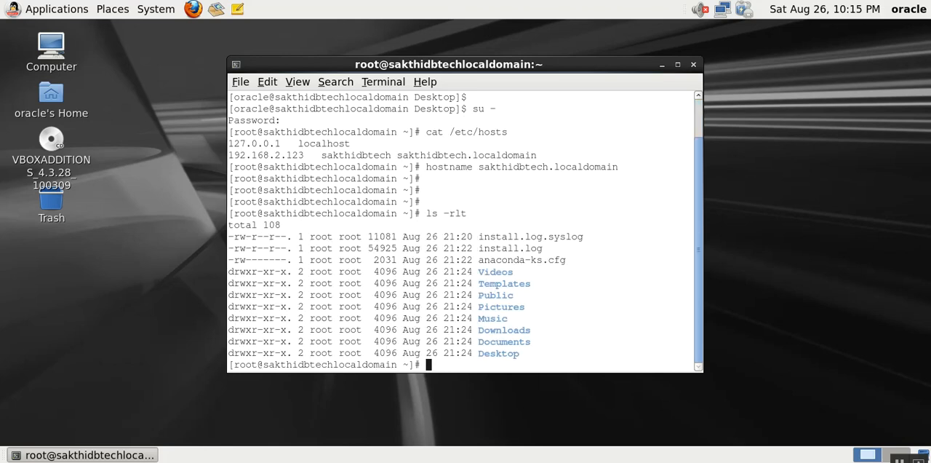
text(hostname)
key(Return)
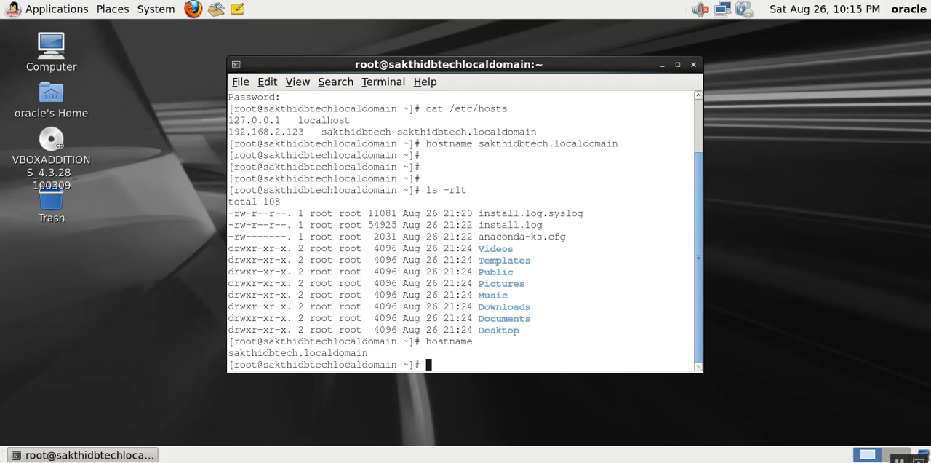
text(hostname -)
text(i)
- Log out of the root session to return to the oracle shell
key(Return)
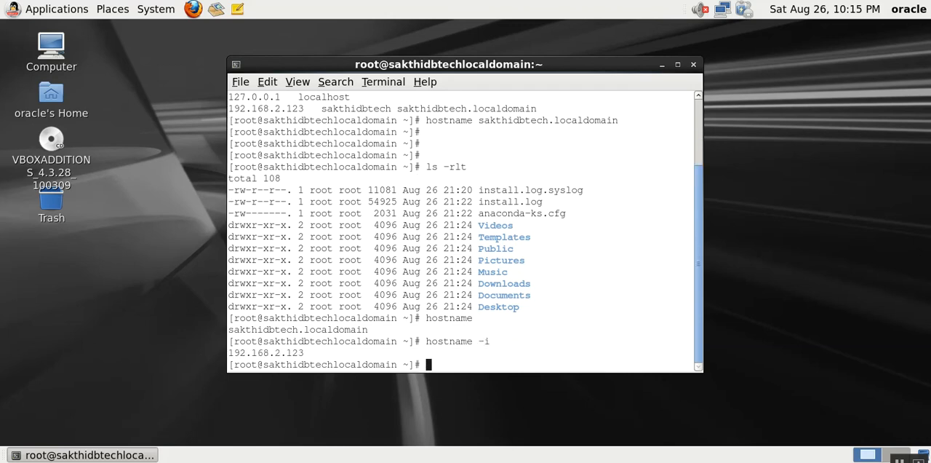
key(Return)
key(Return)
key(Return)
key(Return)
key(ctrl+d)
- Go to oracle's home directory and list its contents with ls -rlt
key(Return)
key(Return)
key(Return)
text(cd)
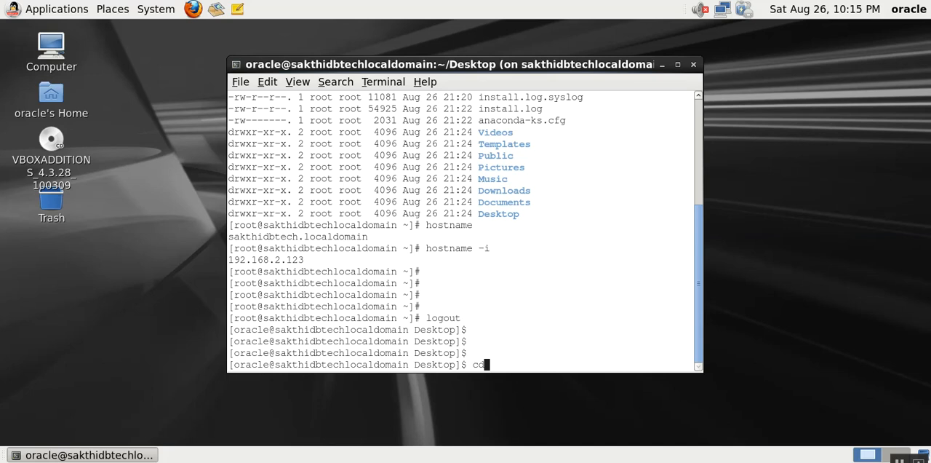
key(Return)
key(Return)
text(ls -rlt)
key(Return)
text(cd)
- Change to the /SW directory and list its contents with ls -rlt
key(Return)
text(c)
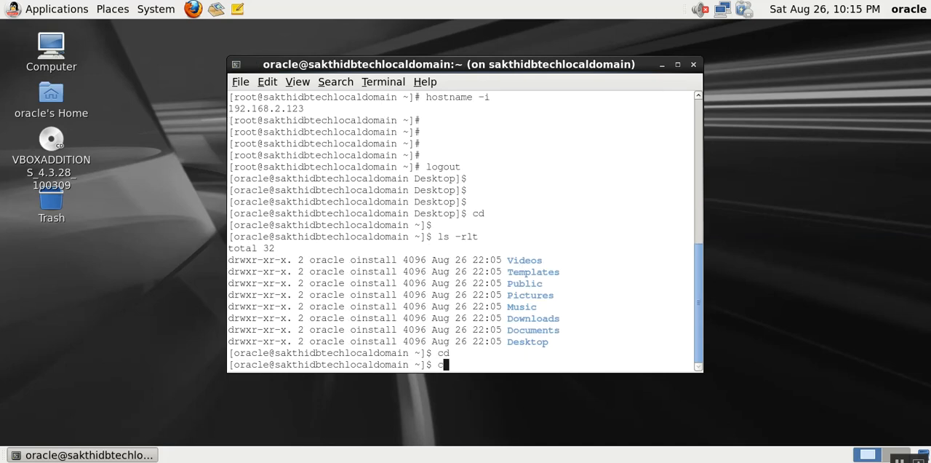
text(d /)
text(SW)
key(Return)
text(ls -rlt)
- Check the host name and IP address as oracle with hostname and hostname -i, and view the virtual machine's network adapter connections
key(Return)
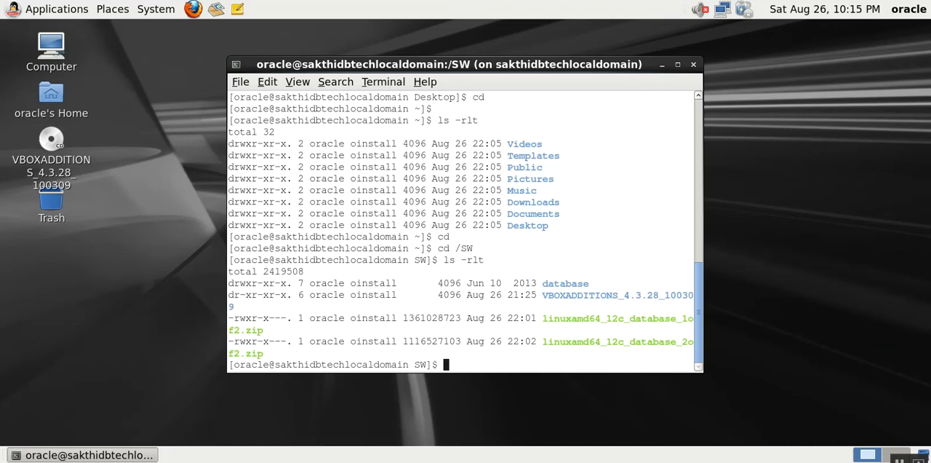
text(hostname)
key(Return)
text(host)
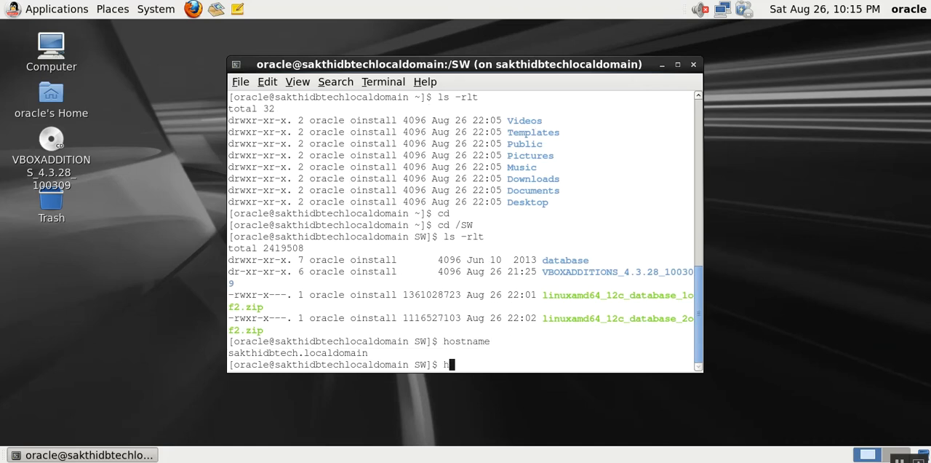
text(name)
key(BackSpace)
key(BackSpace)
text(me -i)
key(Return)
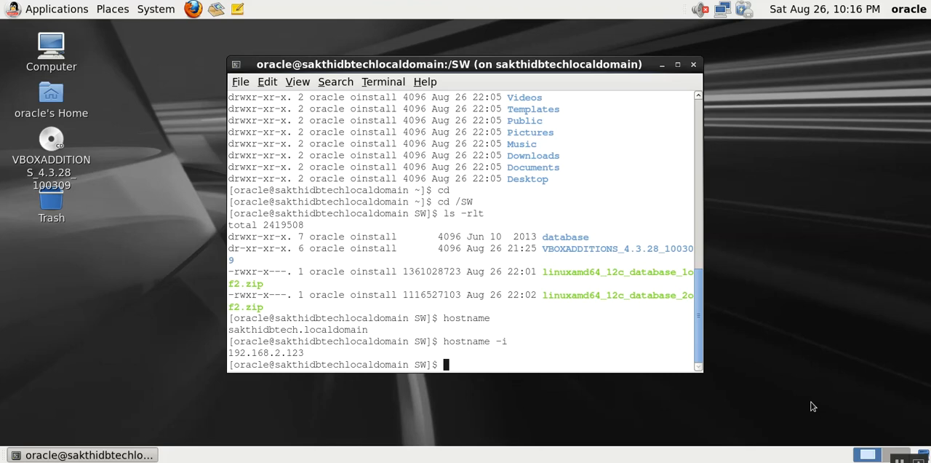
right_click(804, 461)
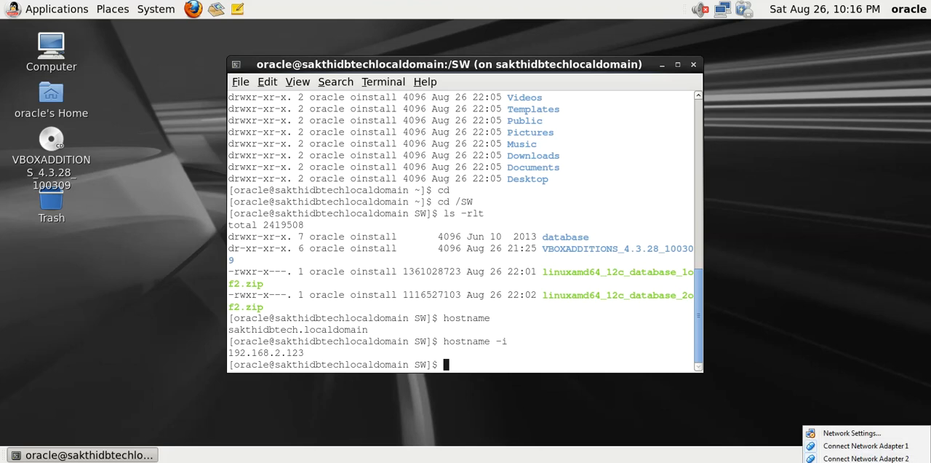
click(472, 315)
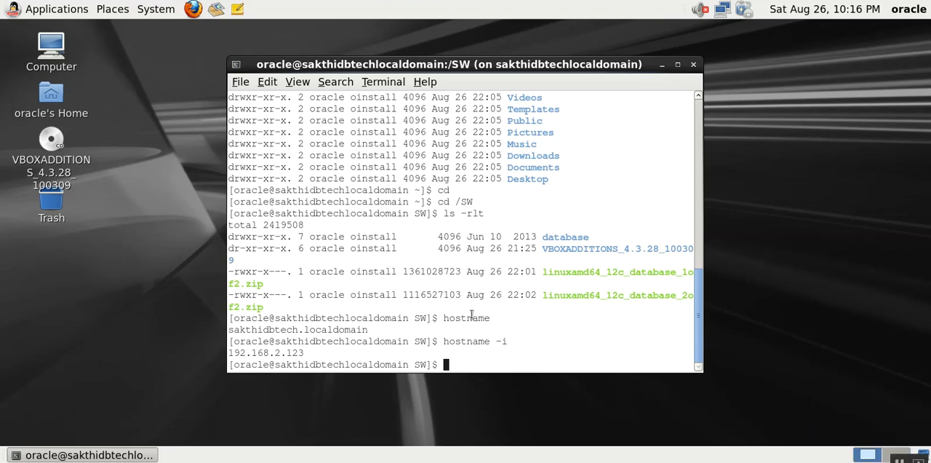
- List the /SW directory again in reverse order with ls -lr
text(ls r-lt)
key(Return)
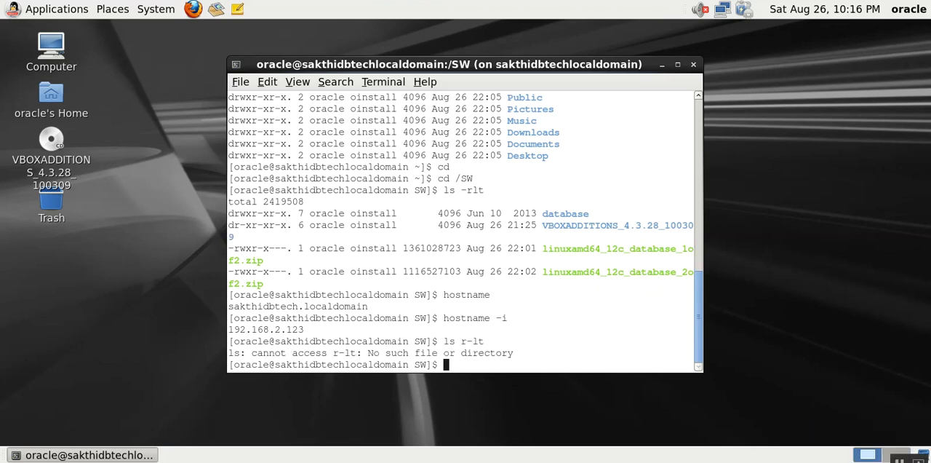
text(ls -lr)
key(Return)
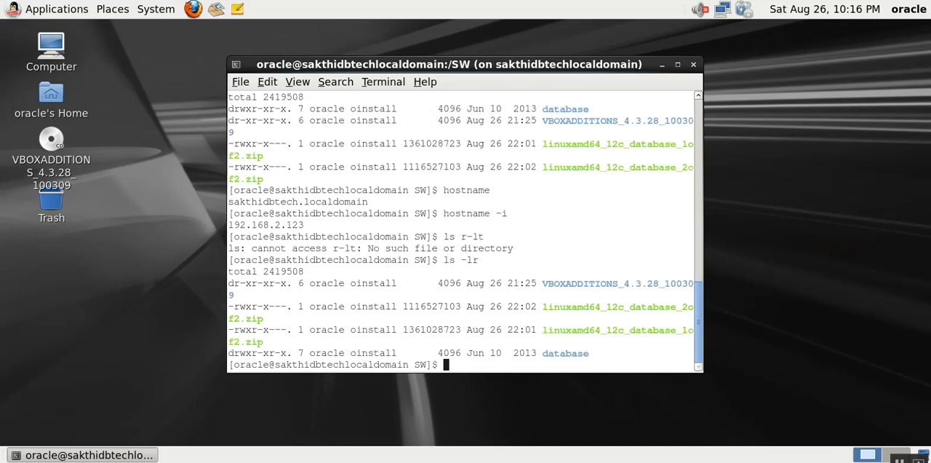
- Change to the database directory inside /SW and list the installer files with ls -rlt
text(cd da)
key(Tab)
key(Return)
text(ls -)
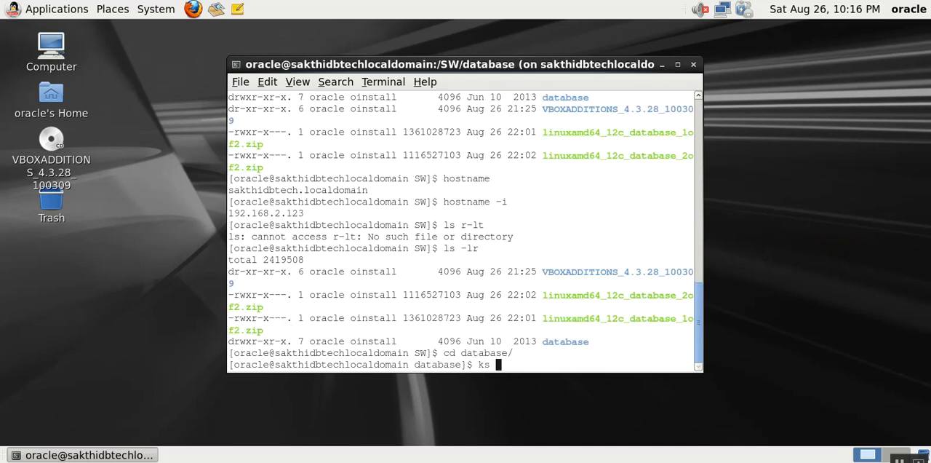
key(BackSpace)
key(BackSpace)
key(BackSpace)
key(BackSpace)
text(ls -rlt)
key(Return)
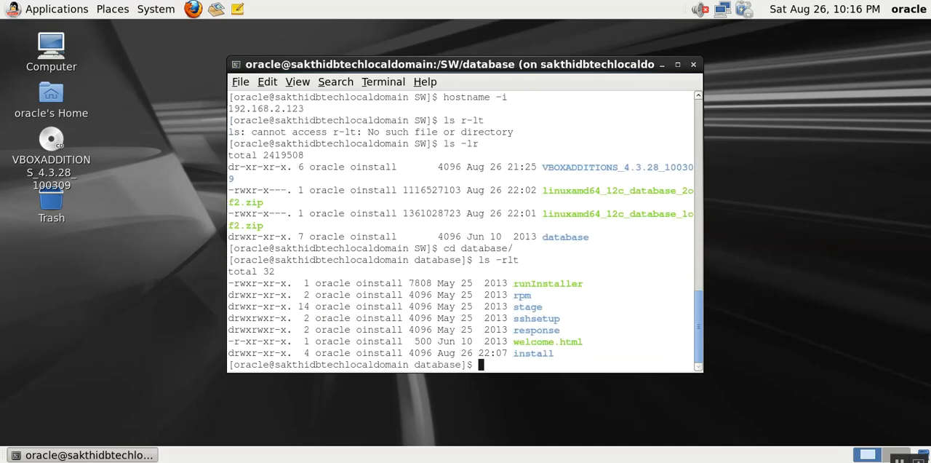
- Launch the Oracle Universal Installer with ./runInstaller and move the terminal window aside
text(./ru)
key(Tab)
key(Return)
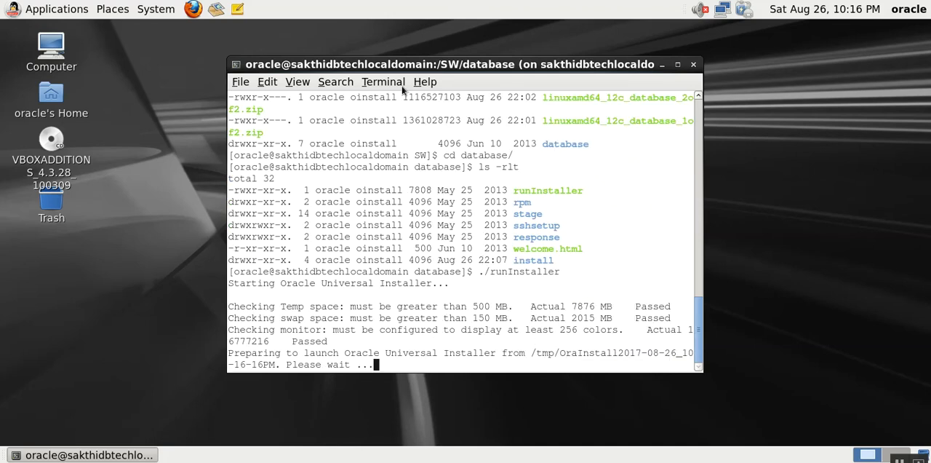
drag(395, 64, 285, 38)
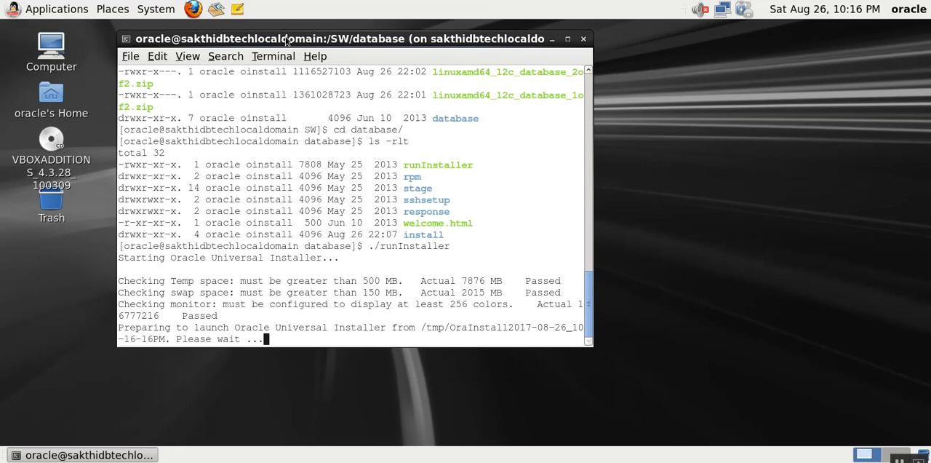
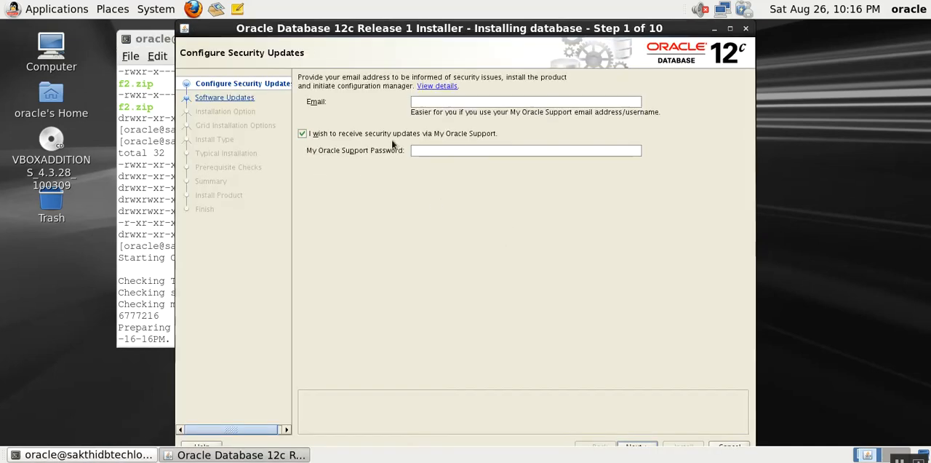
- Opt out of My Oracle Support security updates, reposition the installer window, and proceed without providing an email address
click(302, 133)
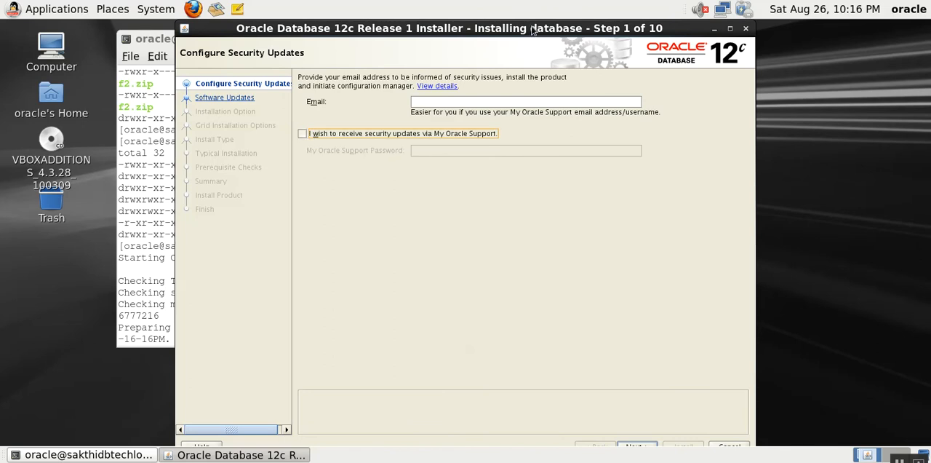
drag(533, 30, 531, 59)
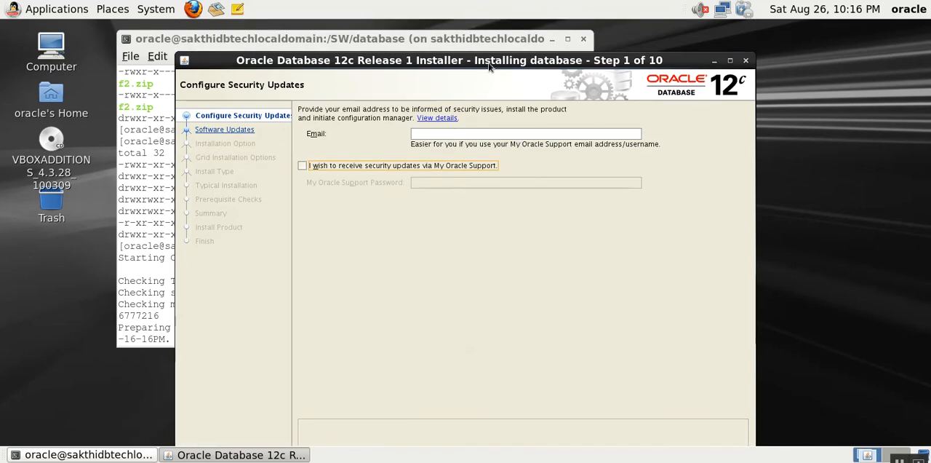
drag(486, 57, 474, 28)
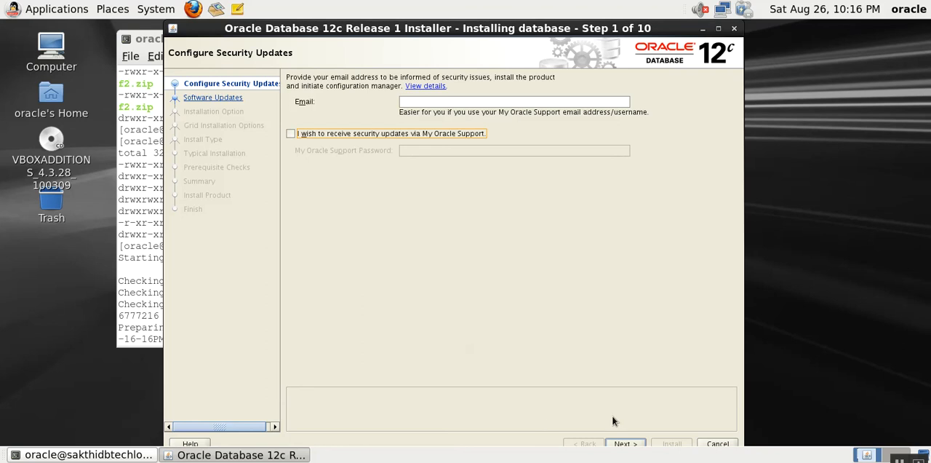
click(628, 444)
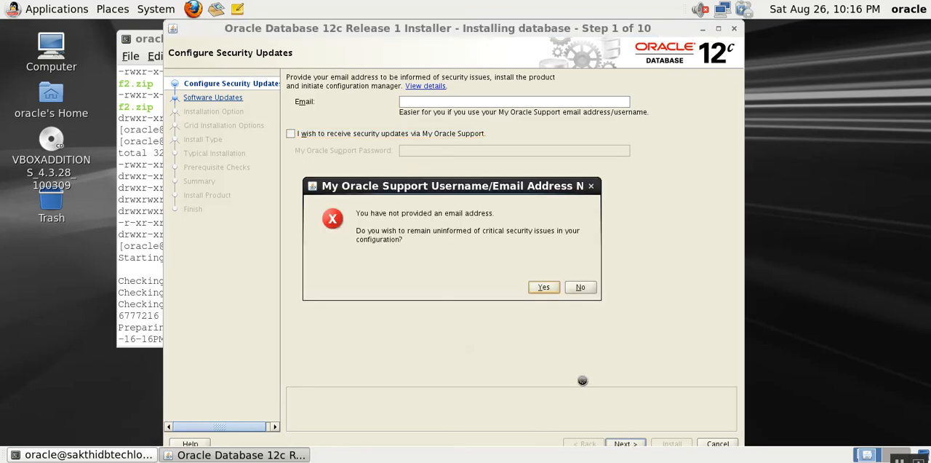
click(544, 287)
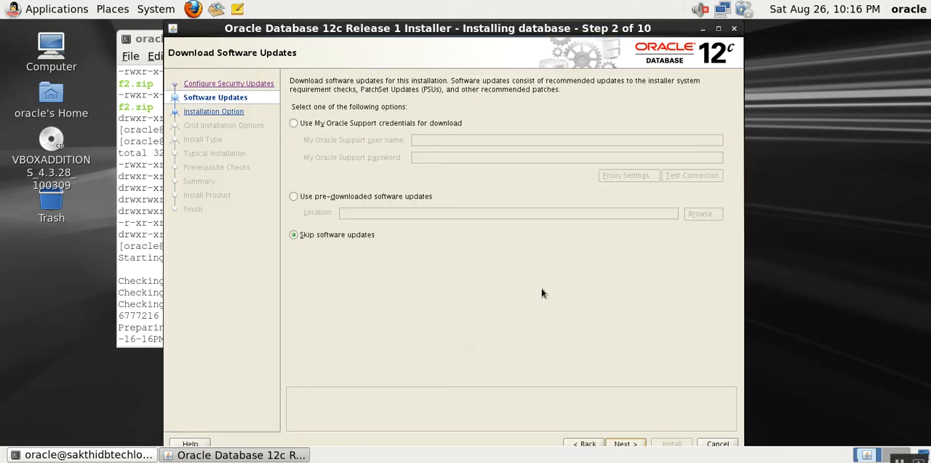
- Skip software updates and choose to install the database software only
click(624, 444)
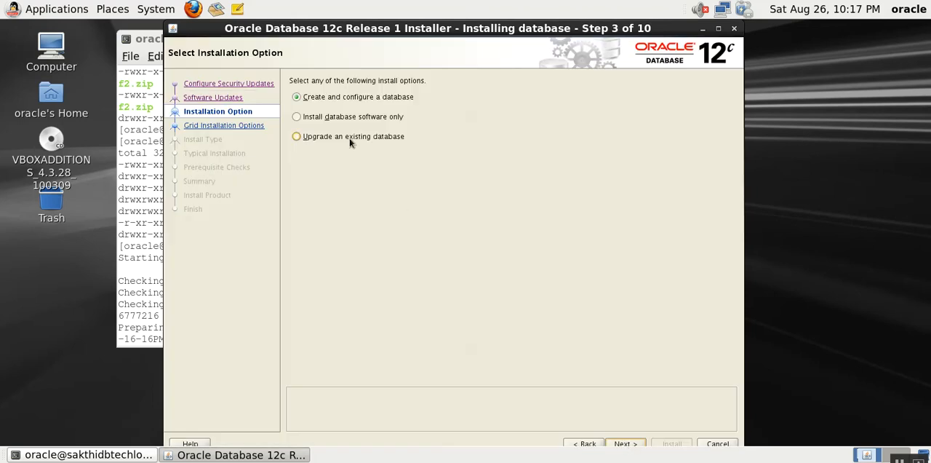
click(335, 117)
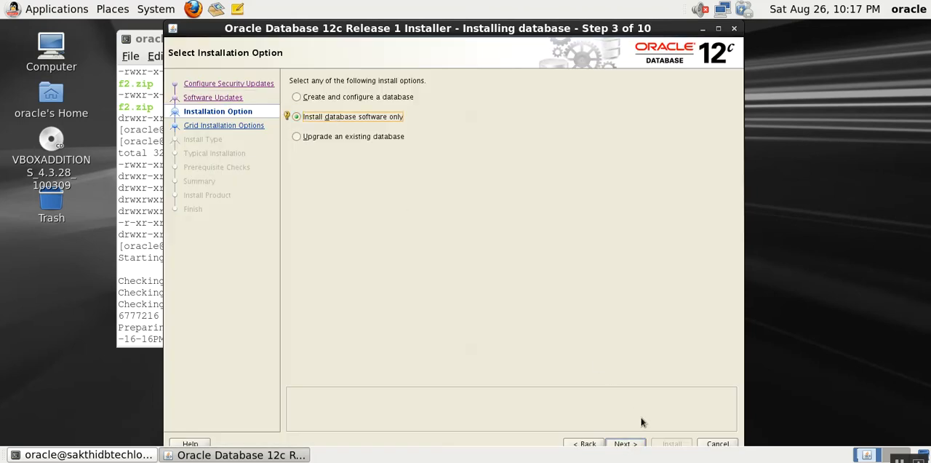
click(629, 443)
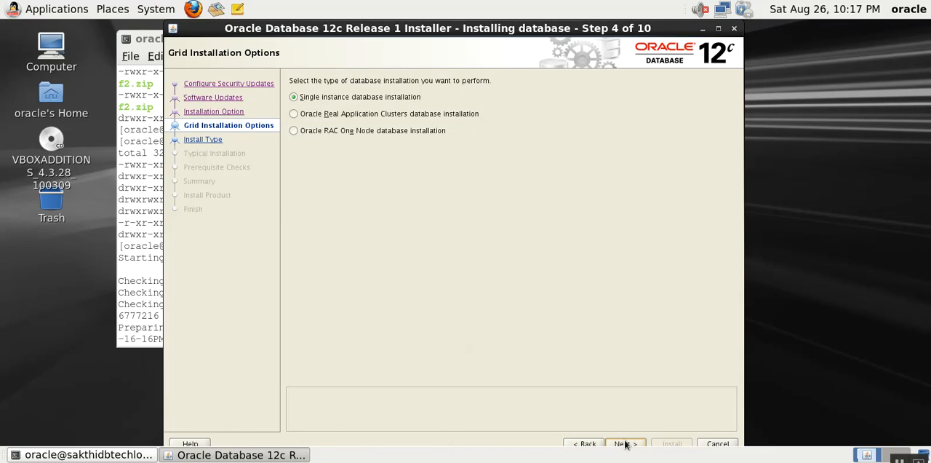
- Accept single instance database installation, the English product language and Enterprise Edition
click(625, 443)
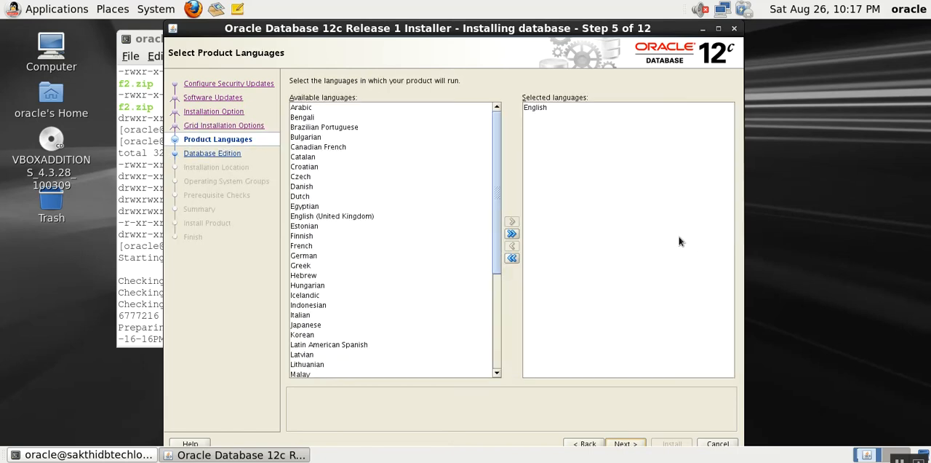
click(624, 442)
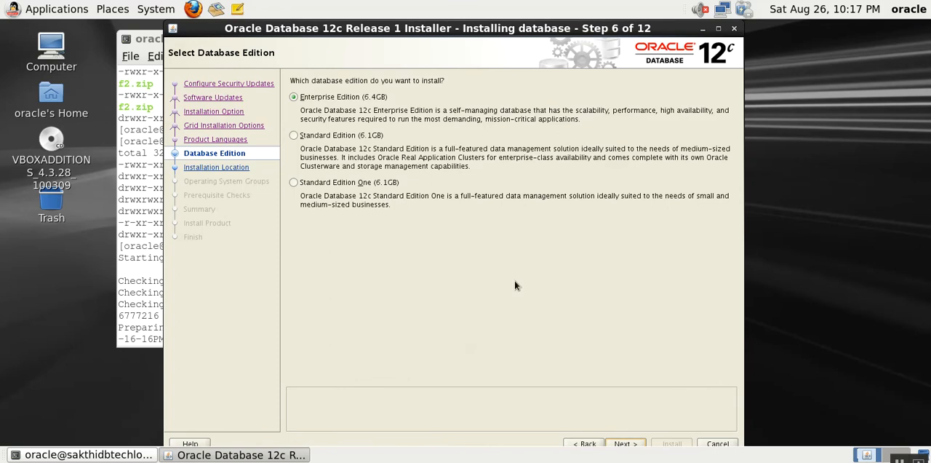
click(629, 443)
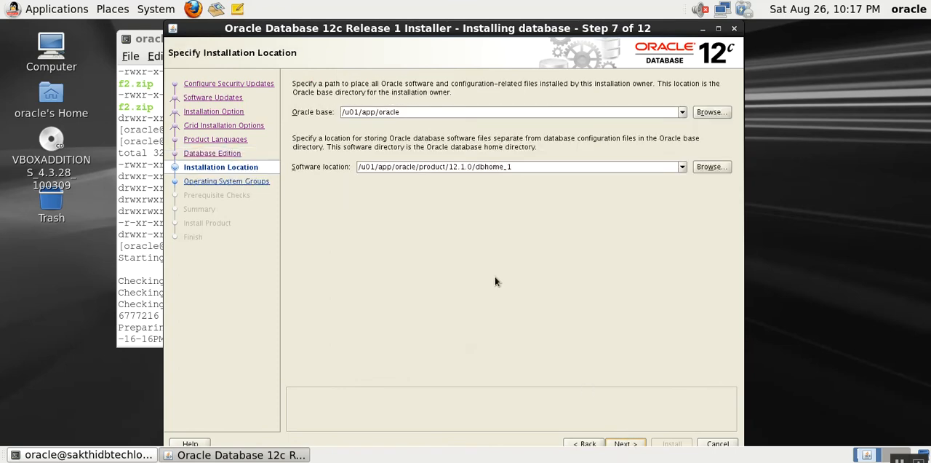
- Open a new terminal and check the ownership of /u01 with ls -lrtd /u01
right_click(625, 257)
click(747, 317)
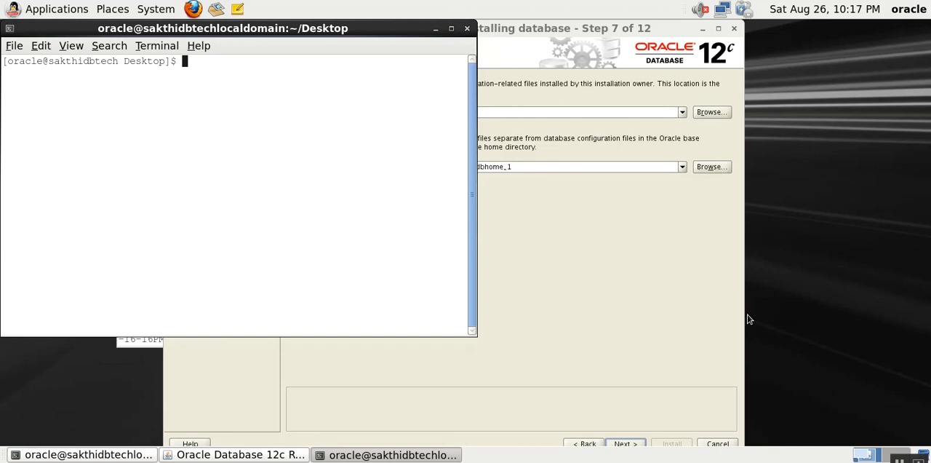
text(ls -lrtd/)
key(BackSpace)
text(/u01)
key(Return)
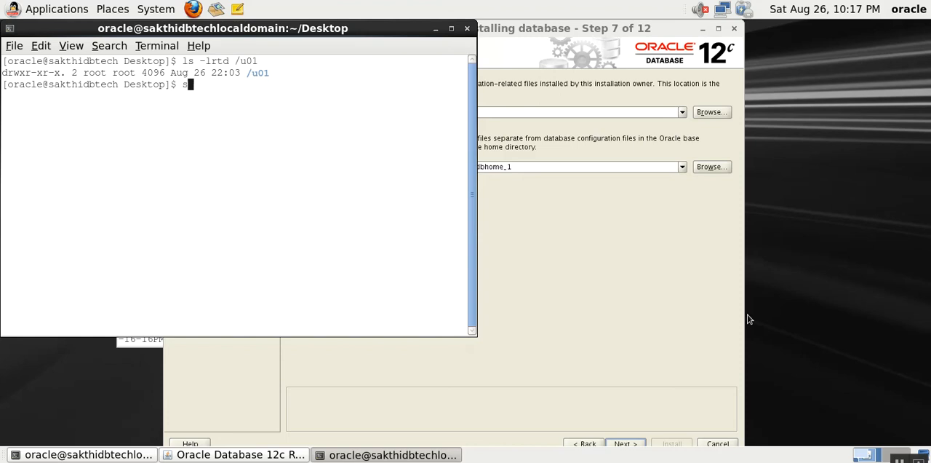
- Switch to the root user with su - and enter the root password
text(su -)
key(Return)
- Assign /u01 to oracle:oinstall recursively with chown -R and check its ownership with ls -rltd /u01
key(Return)
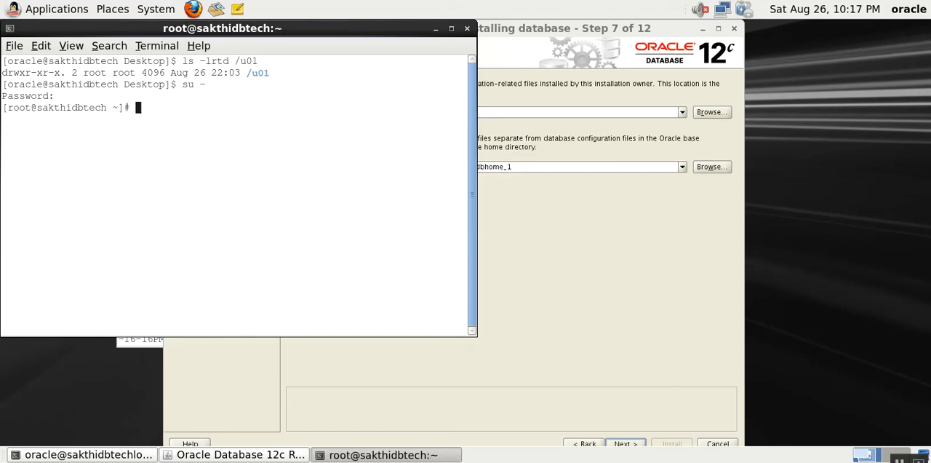
text(chown -R oracle:oinstall /u01)
key(Return)
text(ls -rlt)
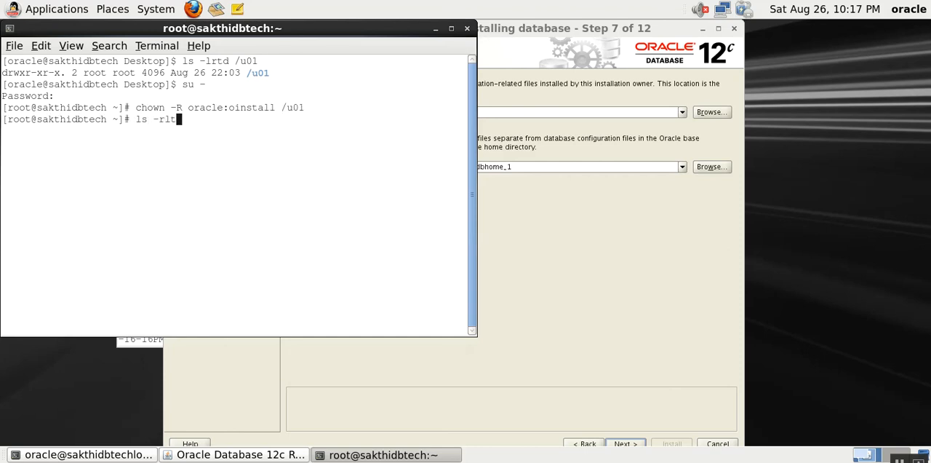
text(d /u01)
key(Return)
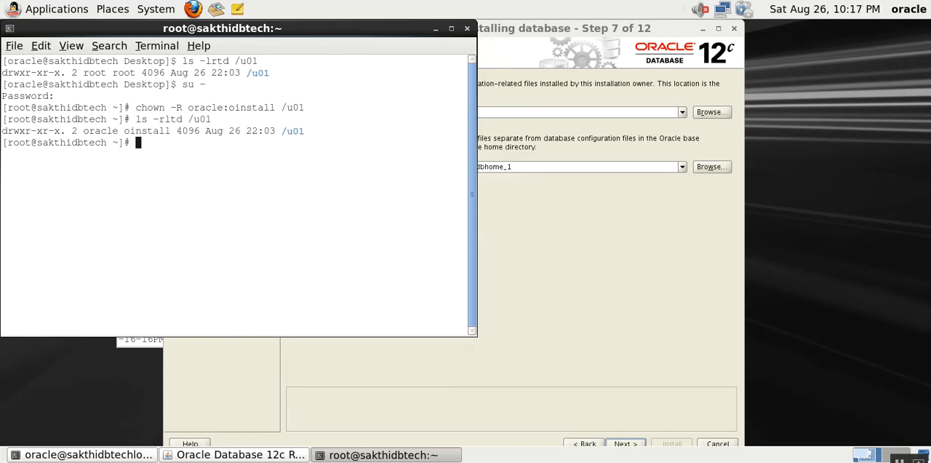
- Return to the installer and accept the /u01/app/oracle installation locations and the /u01/app/oraInventory directory with group oinstall
click(586, 357)
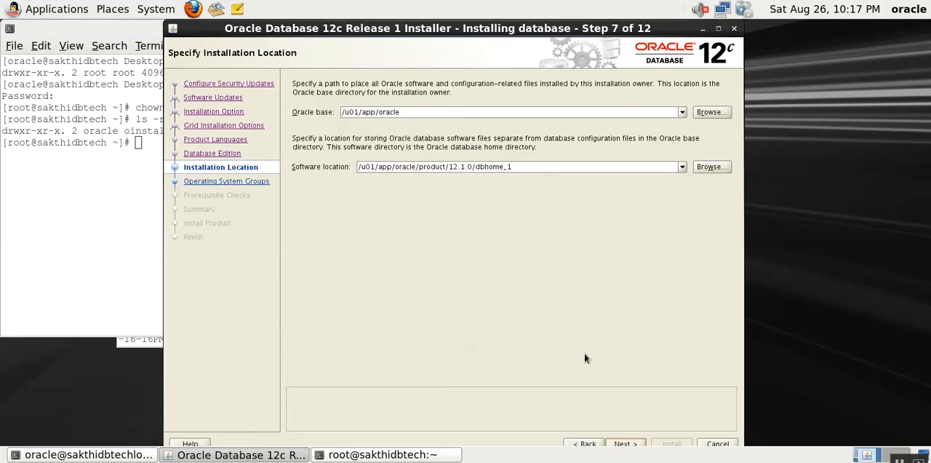
click(632, 443)
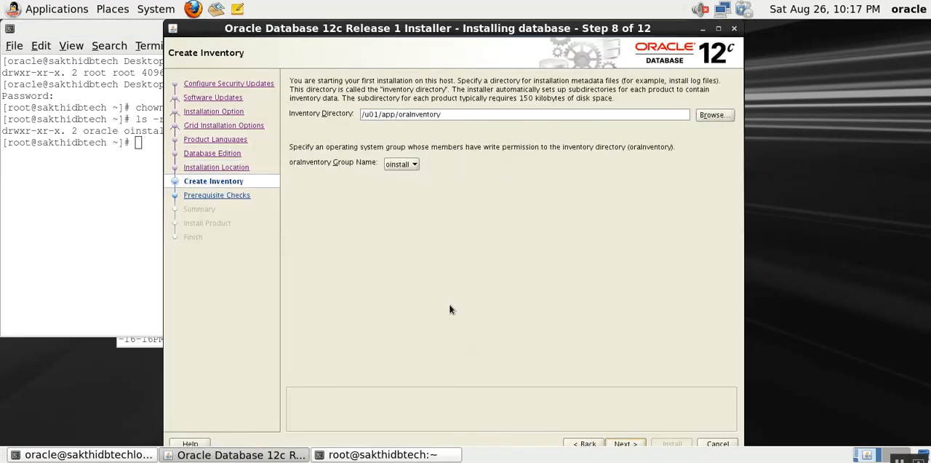
click(626, 443)
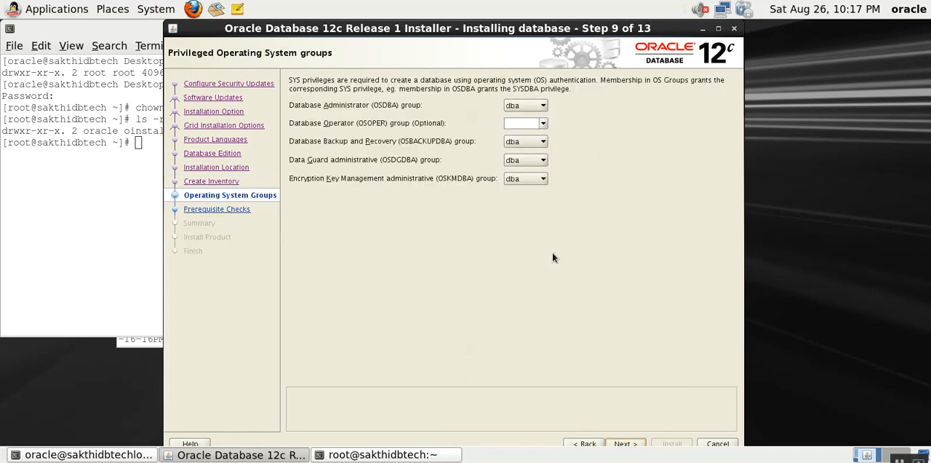
- Set the Database Operator (OSOPER) group to oinstall and run the prerequisite checks
click(543, 124)
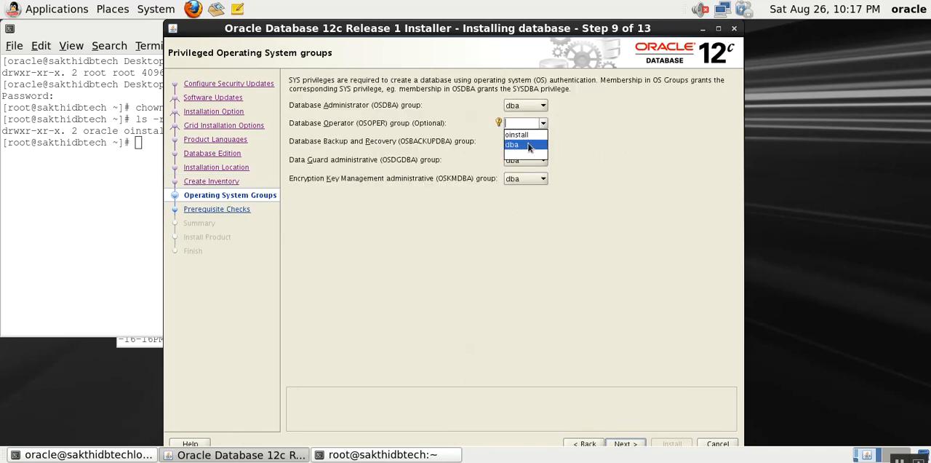
click(525, 135)
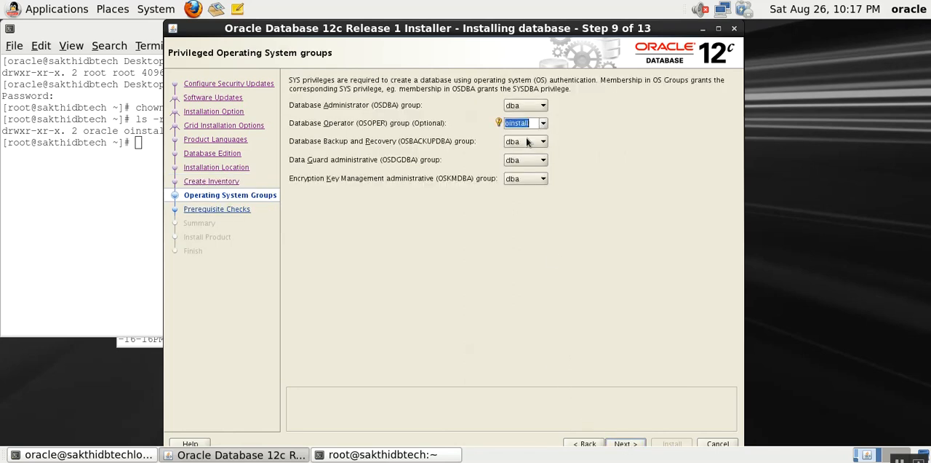
click(633, 443)
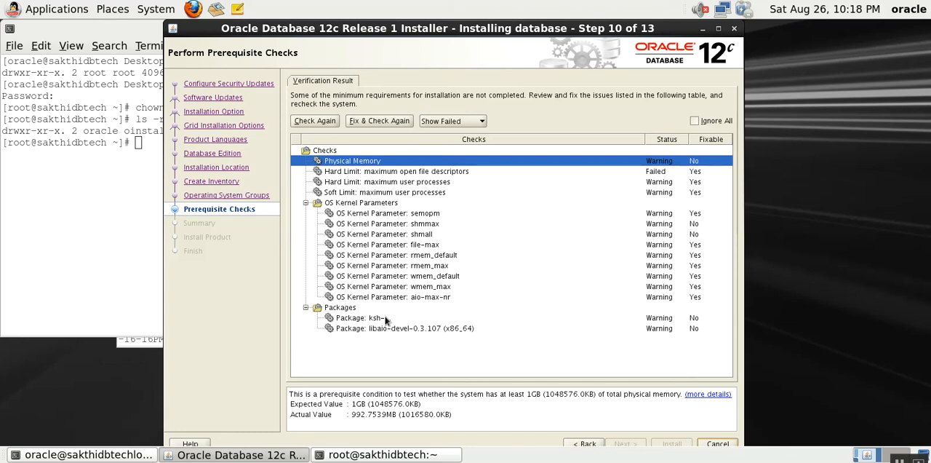
- Generate the fixup script for the failed prerequisites and list /tmp/CVU_12.1.0.1.0_oracle with ls -lrt in the root terminal
click(381, 125)
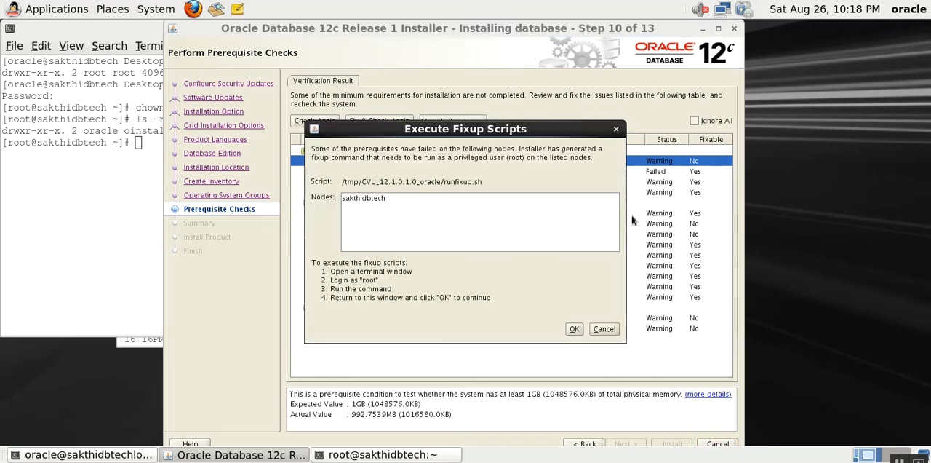
click(65, 221)
text(cd /tmp/CVU_12.1.0.1.0_oracle/)
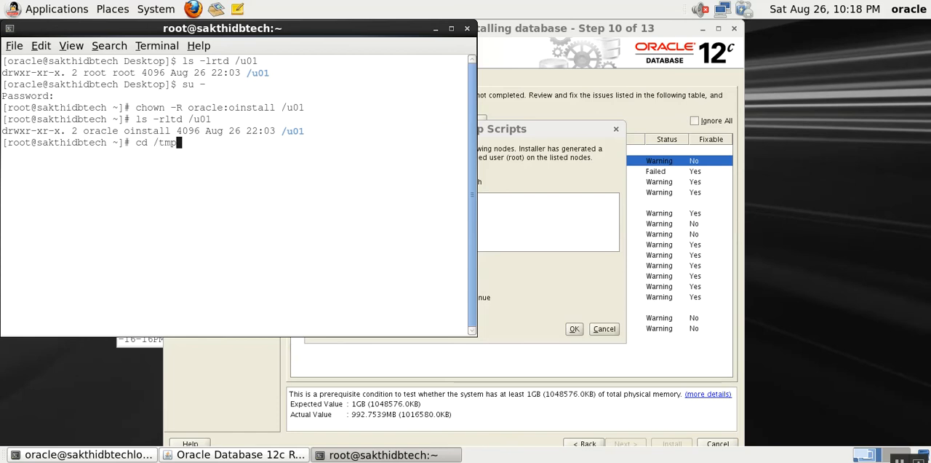
key(Return)
text(ls)
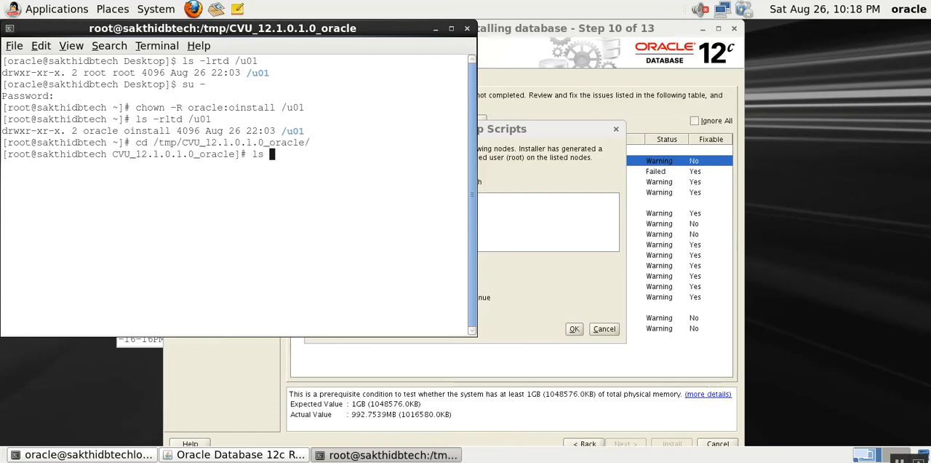
text( -lrt)
key(Return)
- Try to run ./fixup/ in the root terminal and recheck the script path in the Execute Fixup Scripts dialog
text(./fixup/)
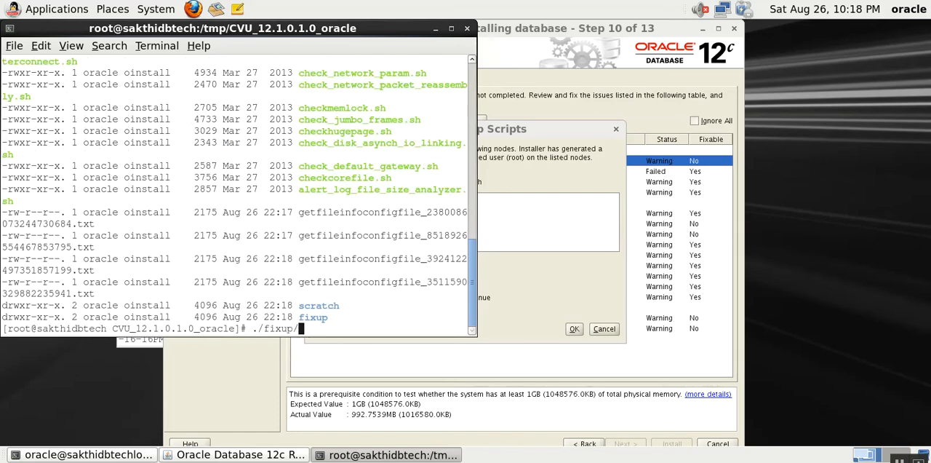
key(Return)
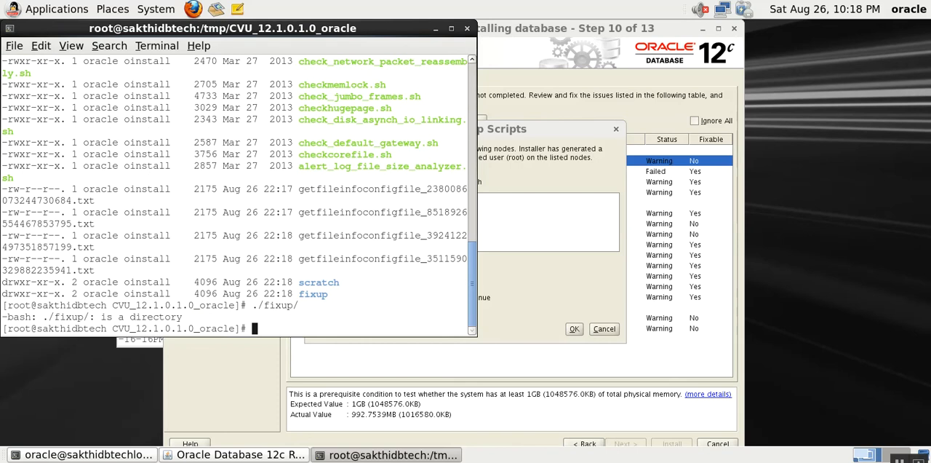
click(549, 271)
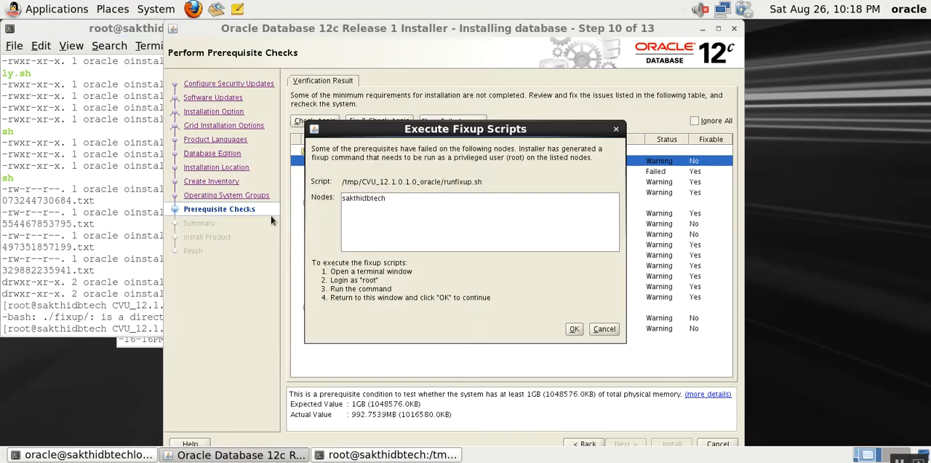
click(110, 213)
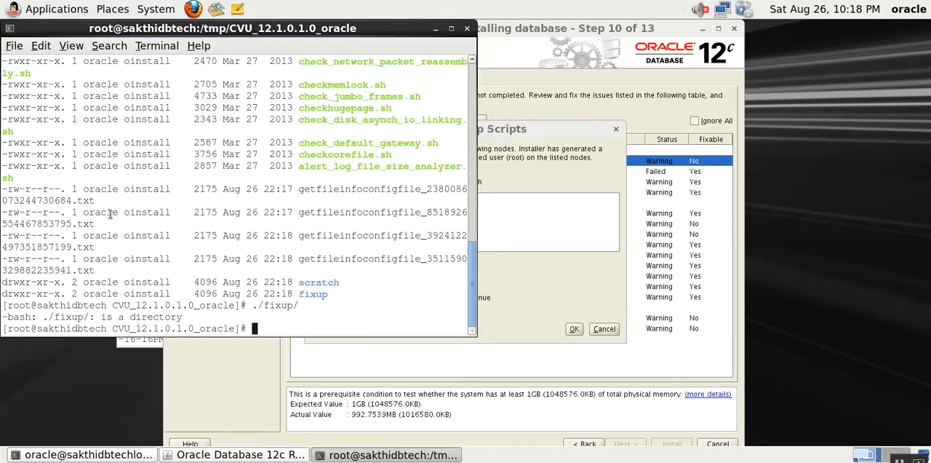
key(Up)
key(BackSpace)
text(./fixup.)
click(531, 279)
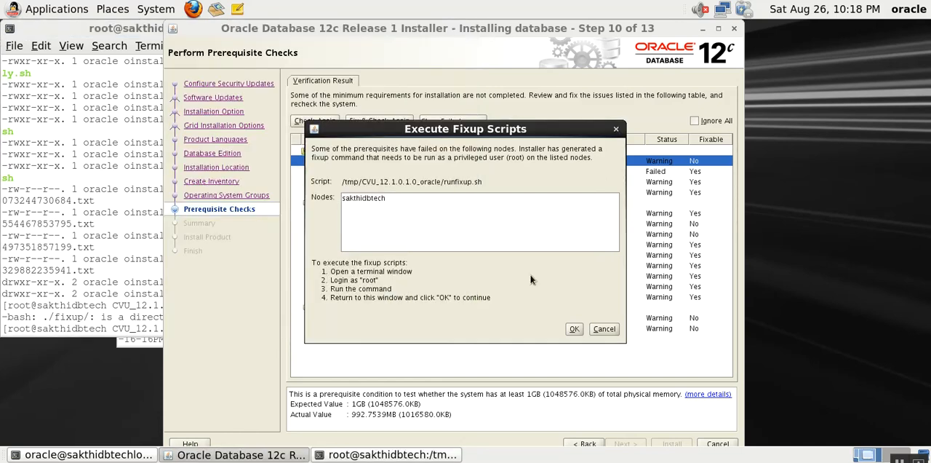
click(63, 241)
key(BackSpace)
key(BackSpace)
key(BackSpace)
key(BackSpace)
key(BackSpace)
key(BackSpace)
key(BackSpace)
key(BackSpace)
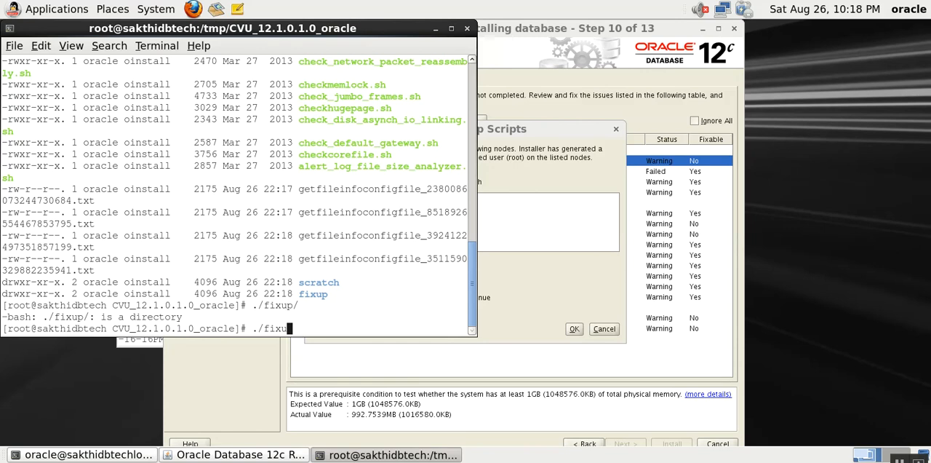
text(./fixp)
key(BackSpace)
key(Tab)
key(BackSpace)
key(BackSpace)
key(BackSpace)
key(BackSpace)
key(BackSpace)
key(BackSpace)
key(BackSpace)
key(BackSpace)
- Arrange the Execute Fixup Scripts dialog and the root terminal so that the script path and command prompt are both visible
drag(326, 28, 313, 158)
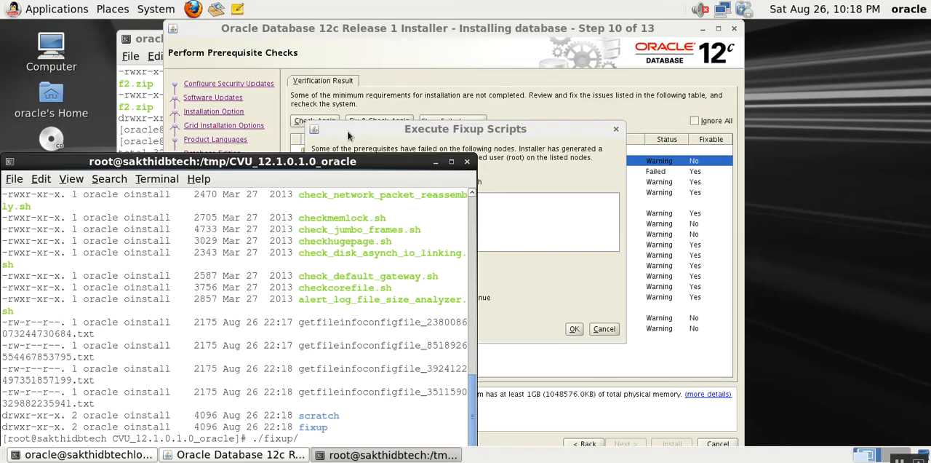
drag(349, 134, 694, 109)
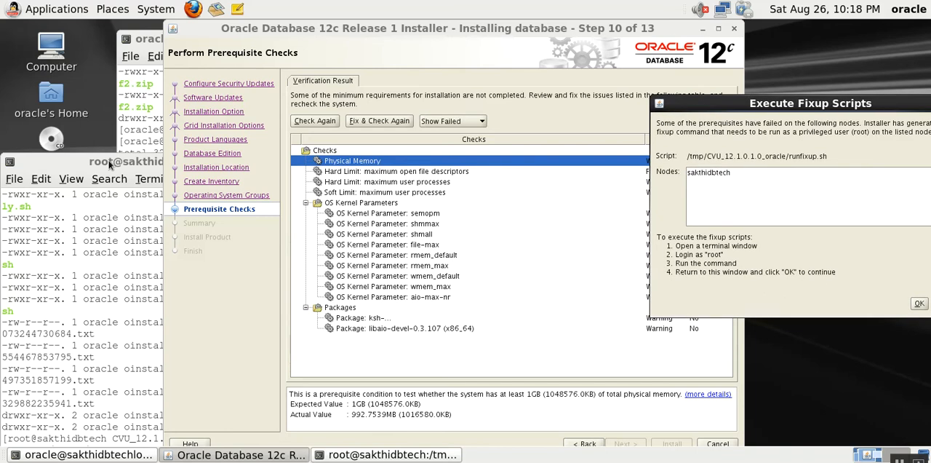
drag(106, 159, 152, 38)
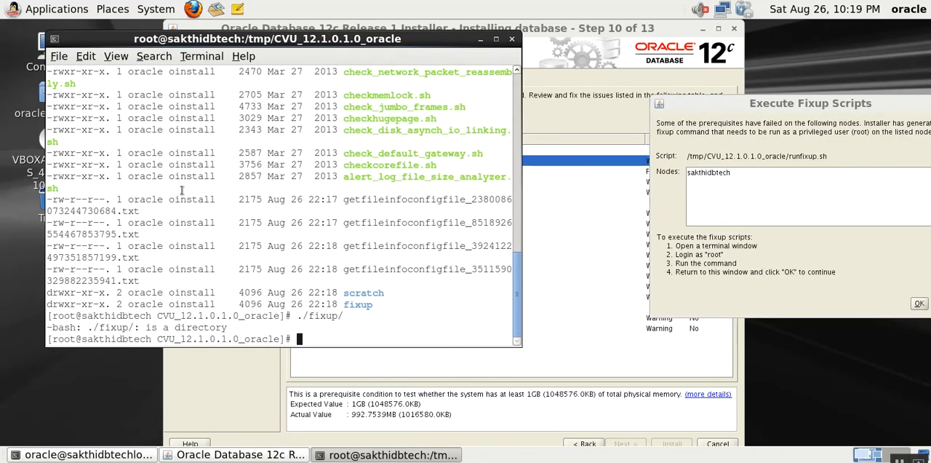
- Run the fixup script as root with ./runfixup.sh
text(./runfixup.sh)
key(Return)
text(\)
key(BackSpace)
key(Return)
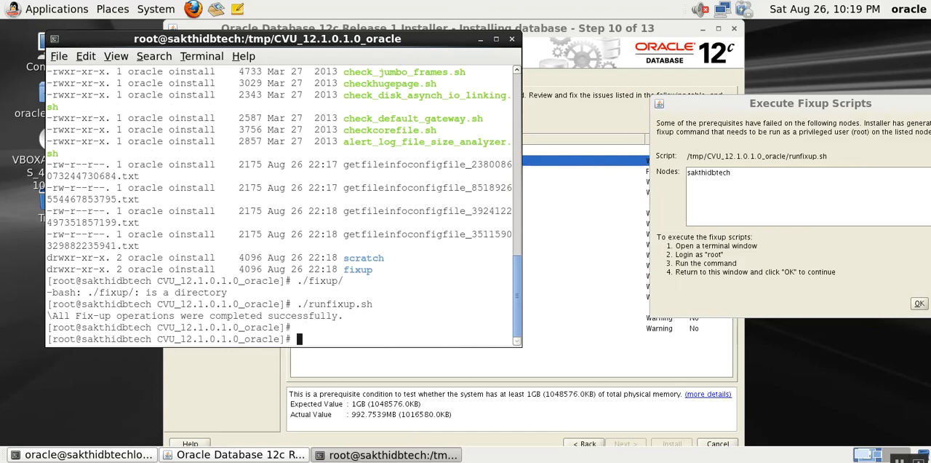
- Confirm the Execute Fixup Scripts dialog so that the installer rechecks the prerequisites
click(628, 99)
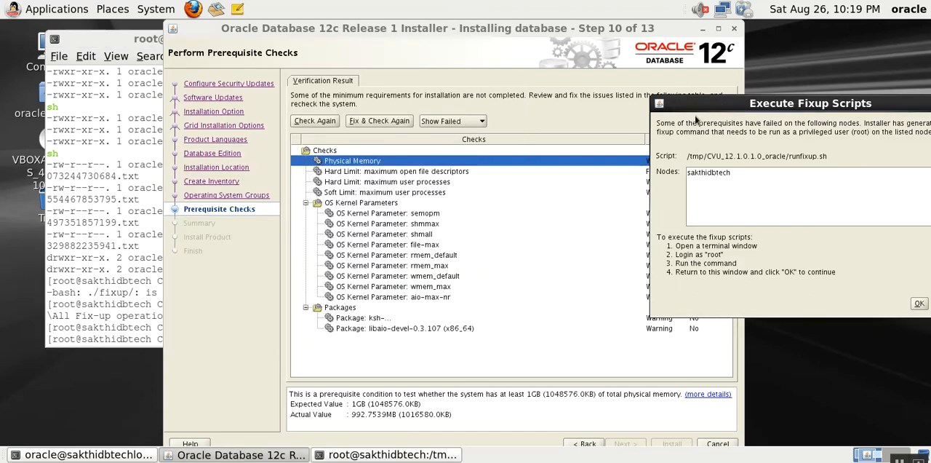
drag(700, 110, 565, 100)
click(784, 299)
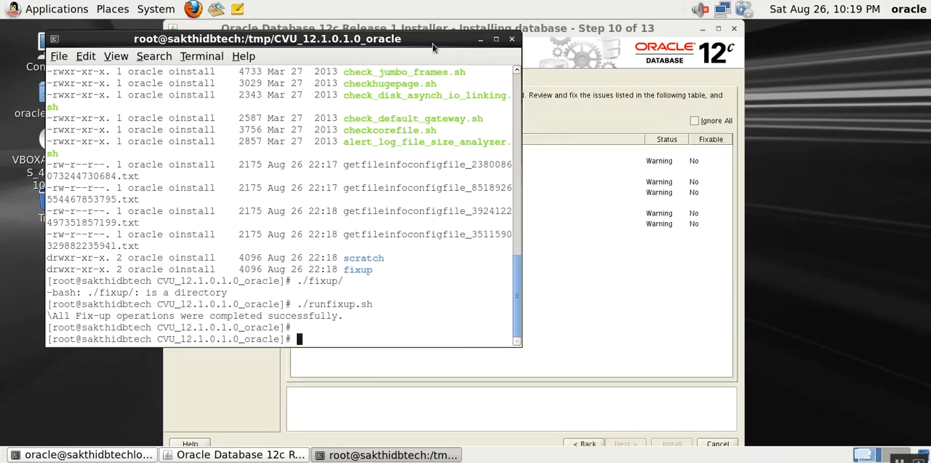
- Minimize the root terminal and view the details of the ksh and libaio-devel-0.3.107 (x86_64) package checks
drag(427, 43, 811, 158)
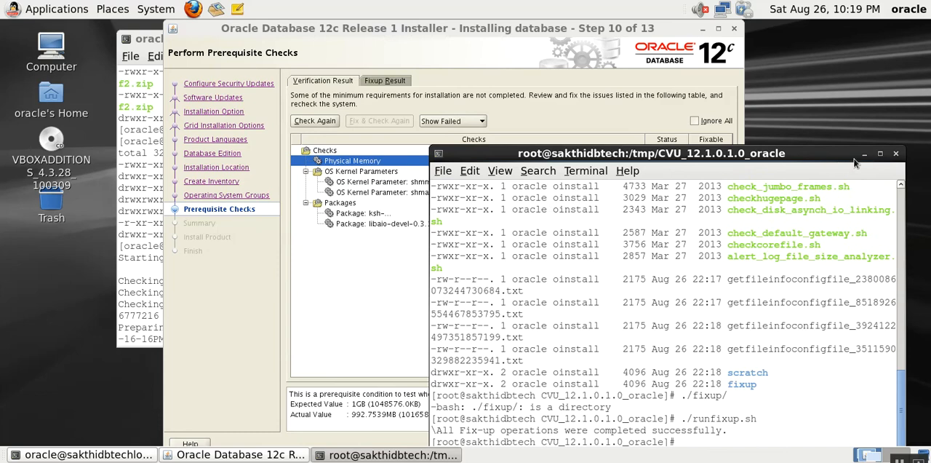
click(866, 155)
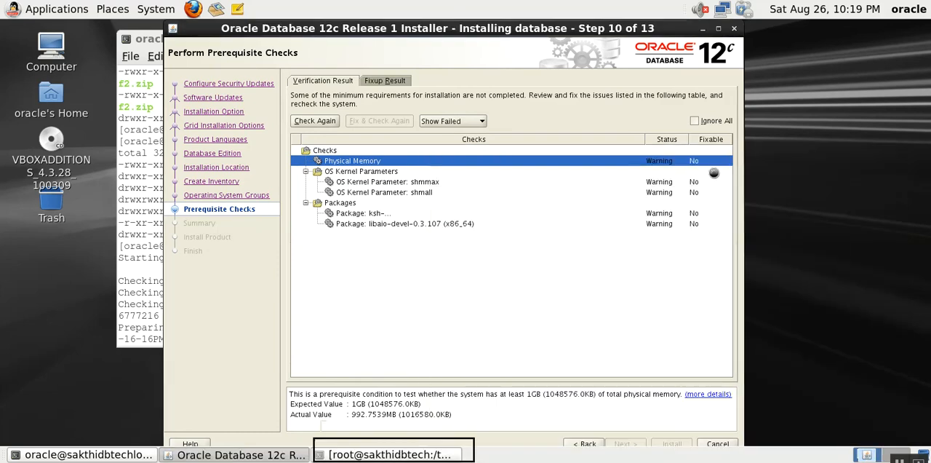
click(379, 214)
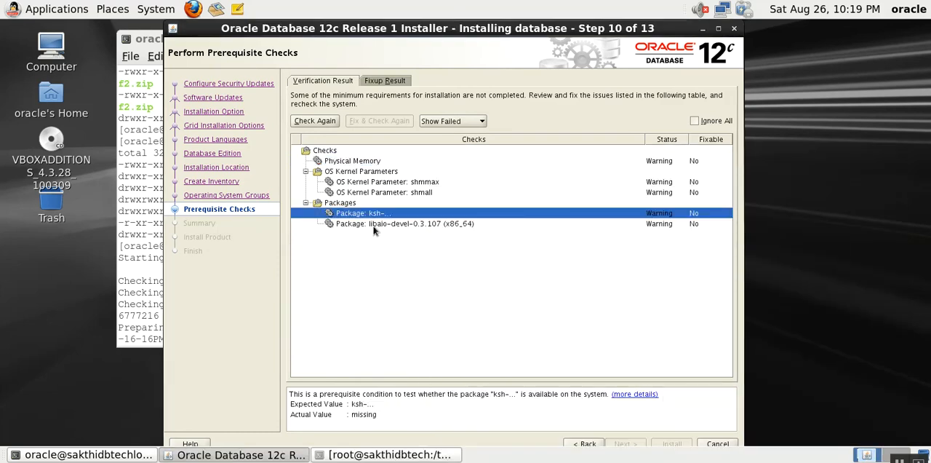
click(375, 224)
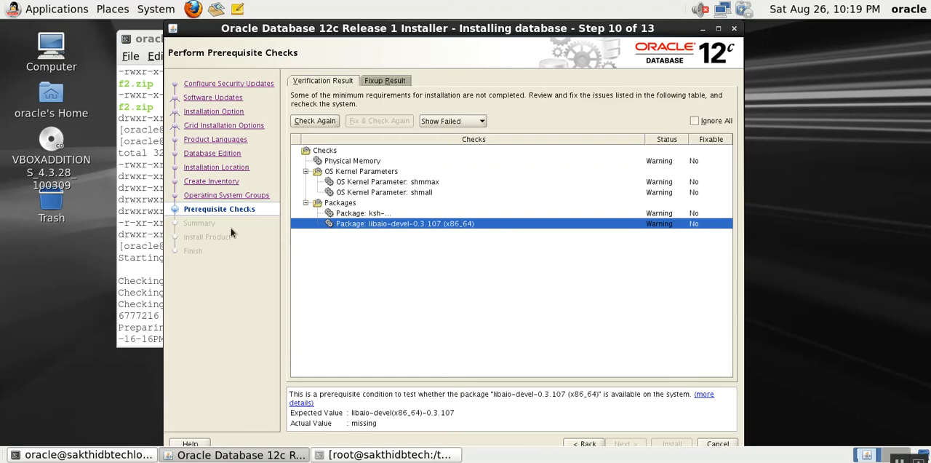
- Return to the home directory in the oracle terminal and list the mounted filesystems with df -h
click(153, 258)
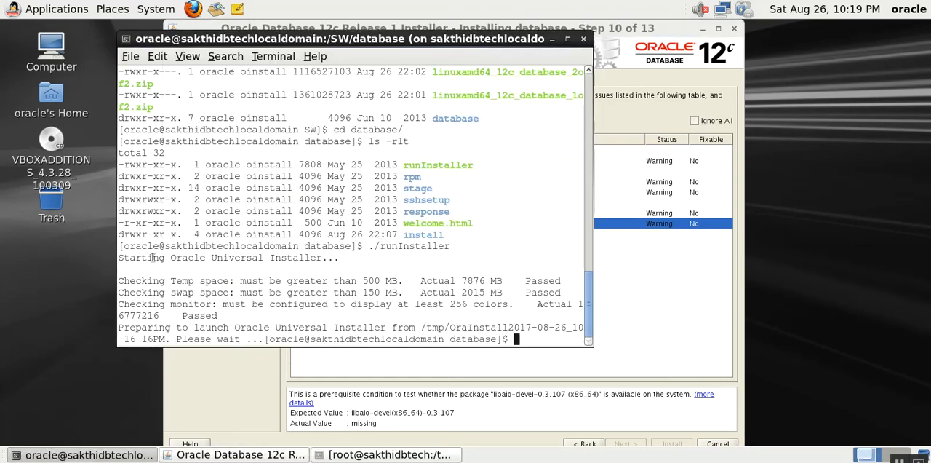
text(cd)
key(Return)
text(df -hy)
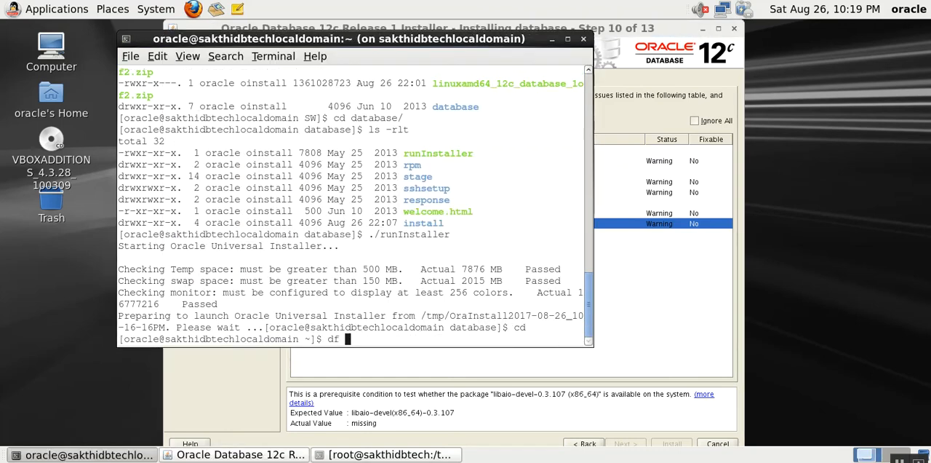
key(Return)
text(cd)
key(BackSpace)
key(BackSpace)
text(df -hy)
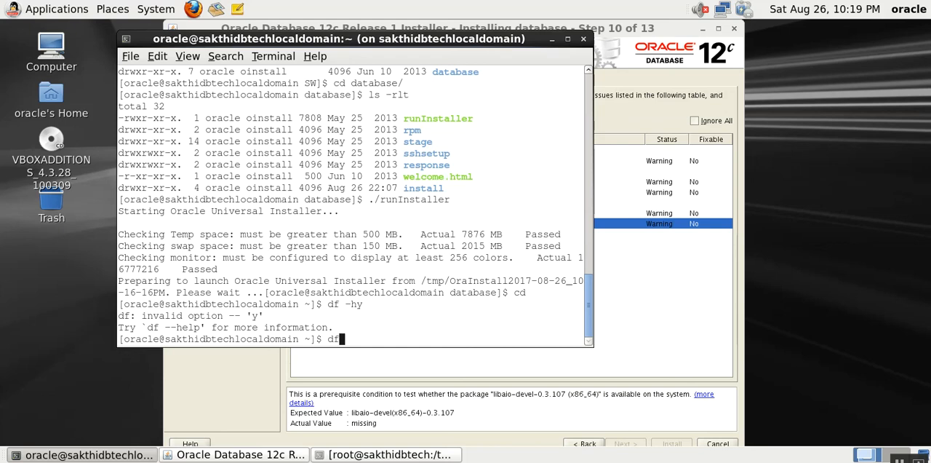
key(Return)
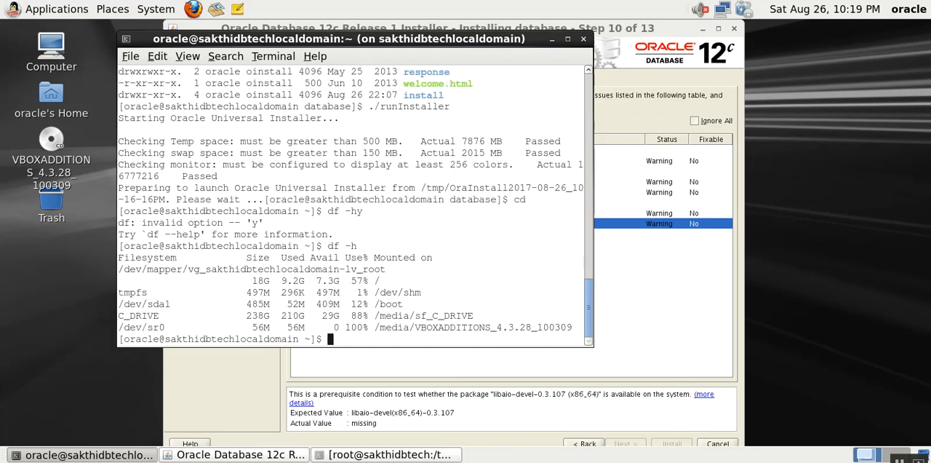
- Bring back the root terminal and insert OL6_64bit.iso into the virtual machine's optical drive
click(366, 454)
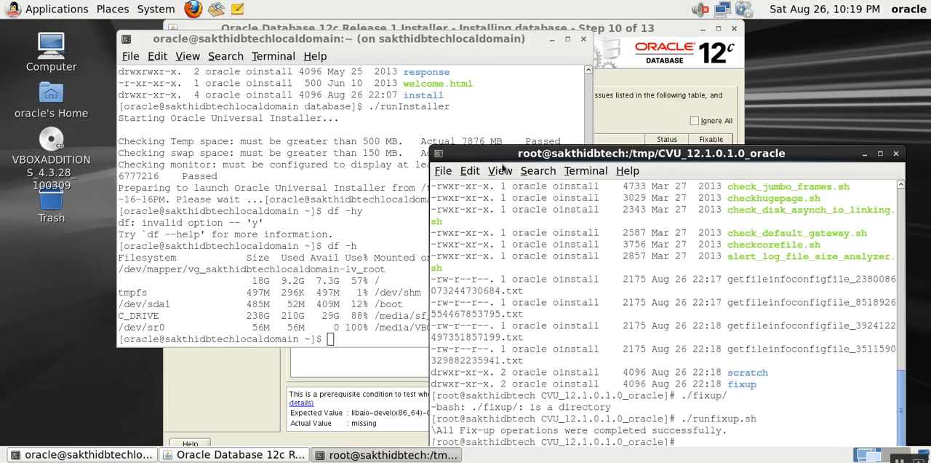
drag(311, 67, 257, 42)
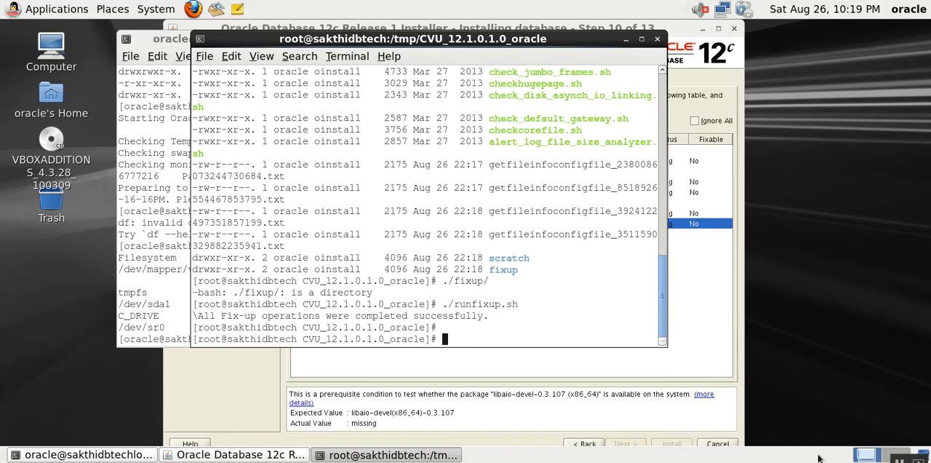
right_click(782, 462)
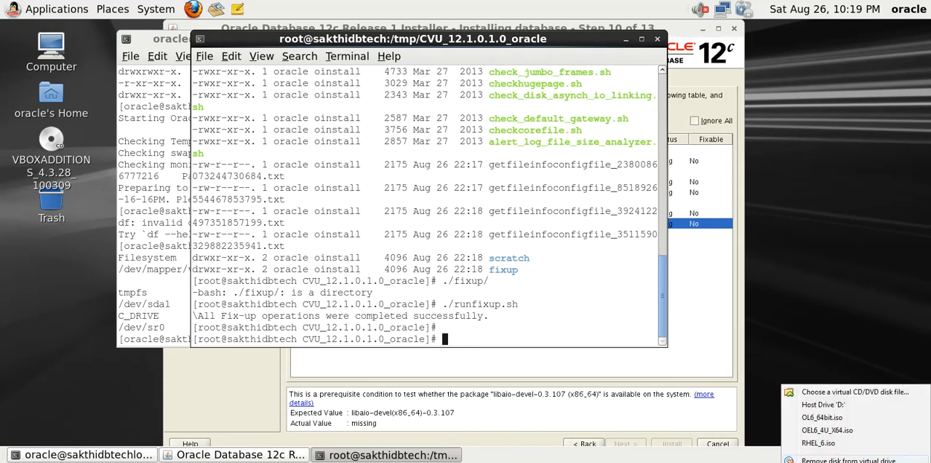
click(815, 420)
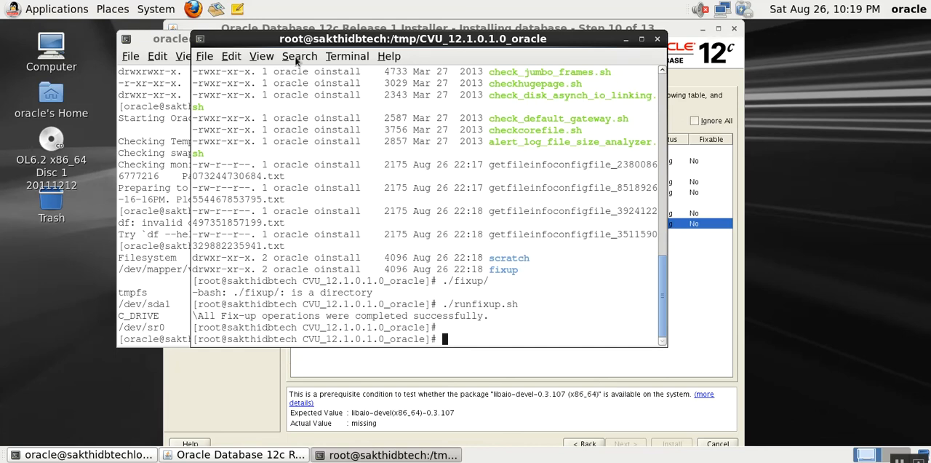
- Check the mounted filesystems with df -h in the root terminal, both before and after changing to root's home directory
drag(282, 40, 401, 40)
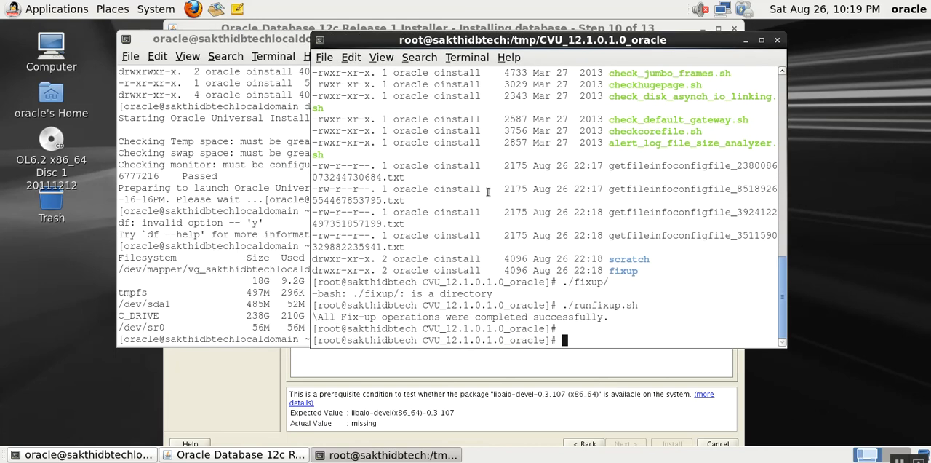
text(df -h)
key(Return)
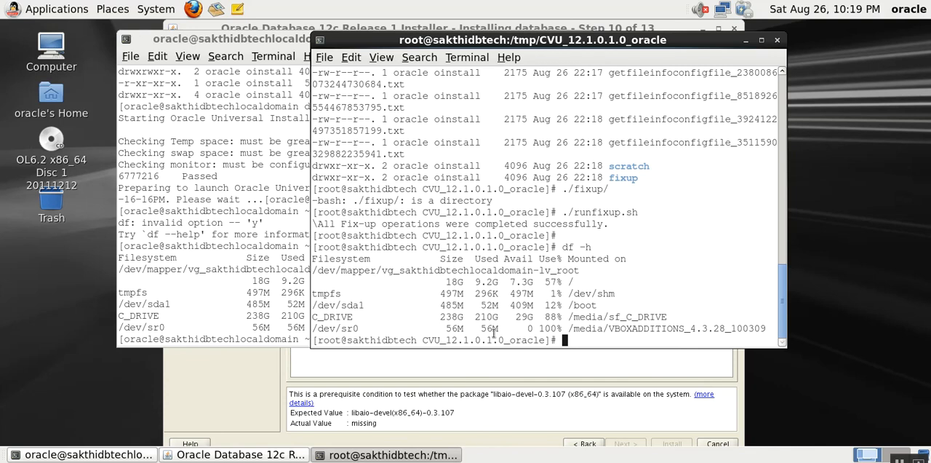
text(cd)
key(Return)
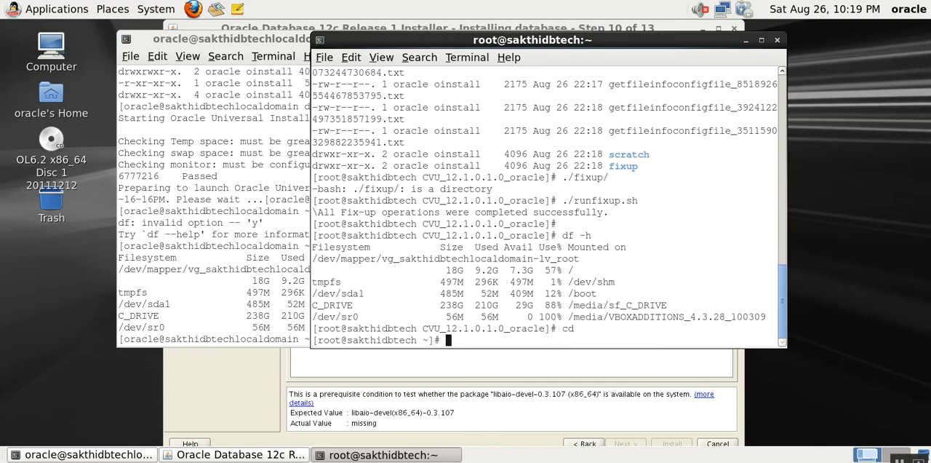
key(Return)
key(Return)
key(Return)
text(df -h)
key(Return)
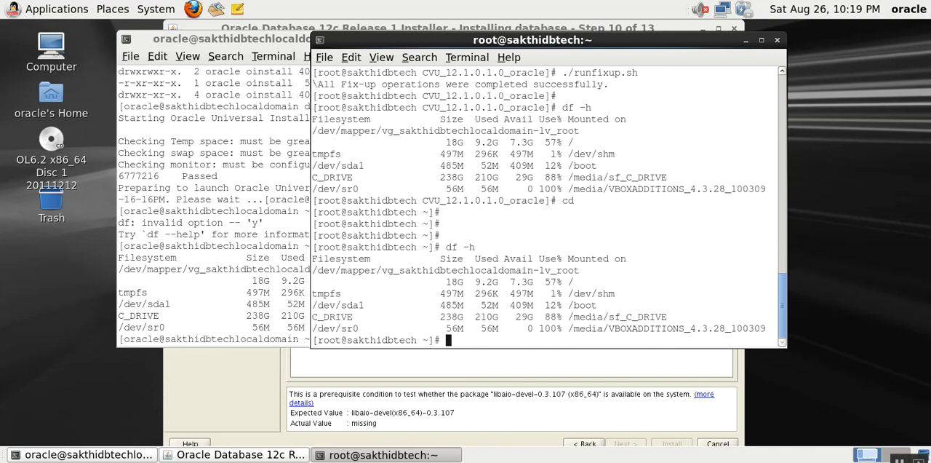
- Close the root terminal, open a new terminal on the desktop and switch to root with su -, entering the root password
key(ctrl+d)
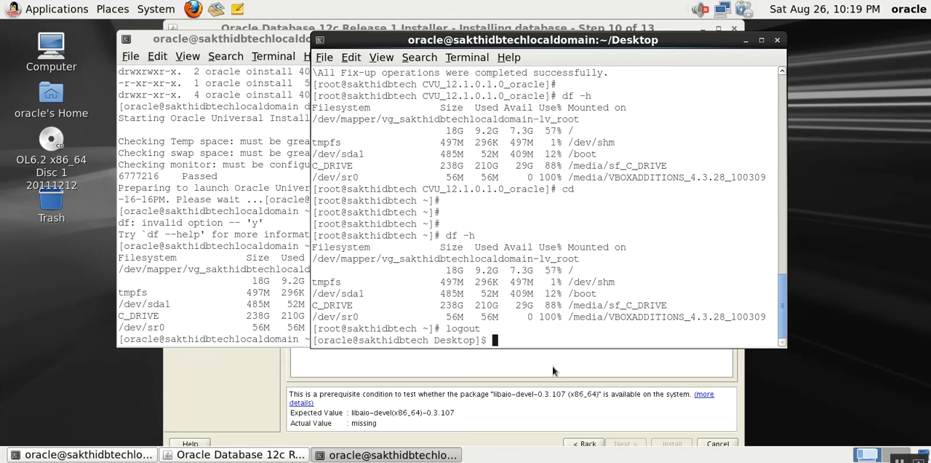
key(ctrl+d)
right_click(784, 277)
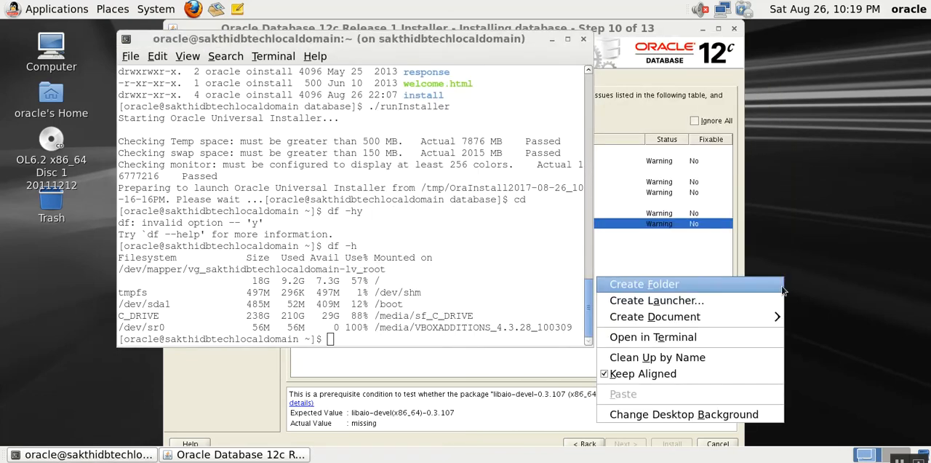
click(715, 334)
text(su -)
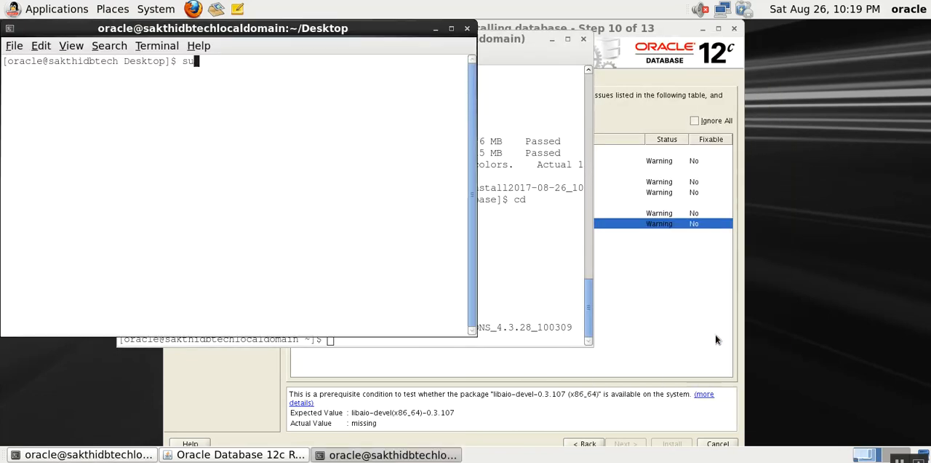
key(Return)
- List the mounted filesystems with df -h in the new root terminal and move its window clear of the desktop icons
key(Return)
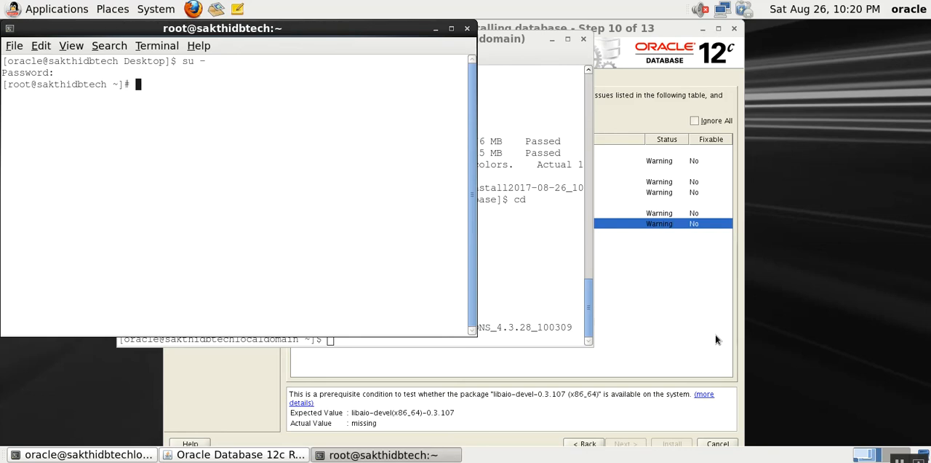
text(df -h)
key(Return)
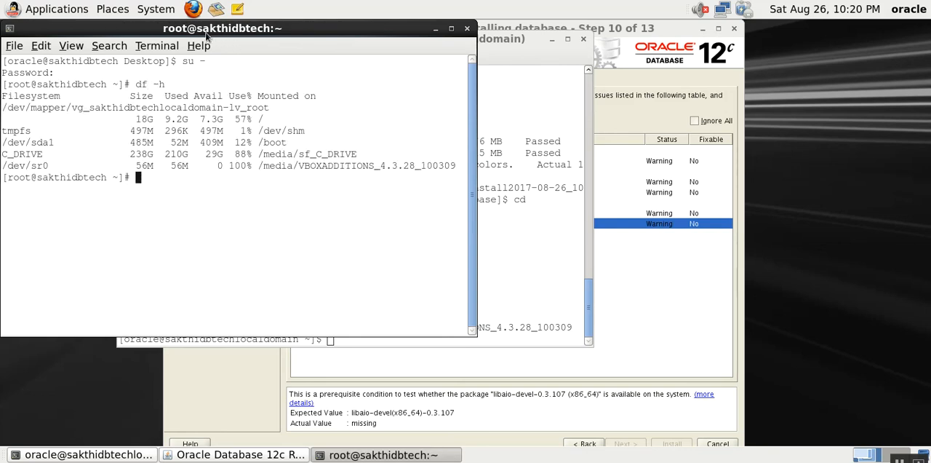
drag(207, 34, 377, 61)
text(cd)
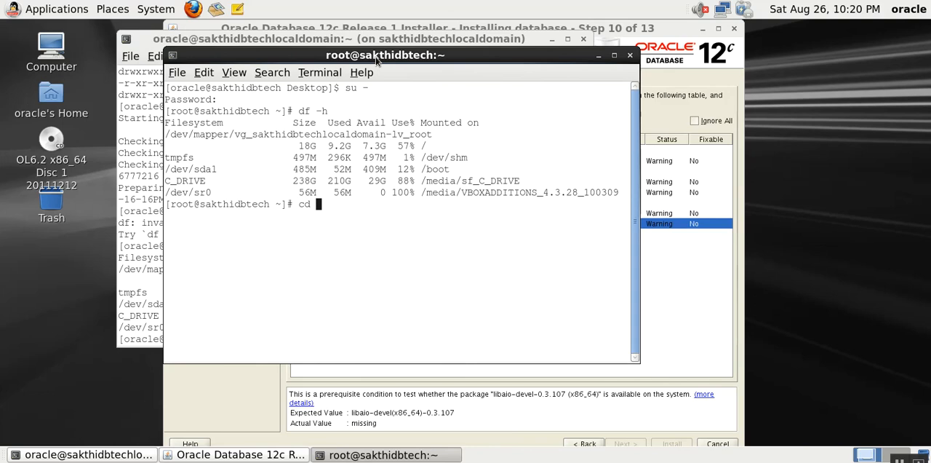
- Browse the OL6.2 x86_64 Disc 1 20111212 disc from the desktop in the file browser
click(48, 141)
right_click(48, 142)
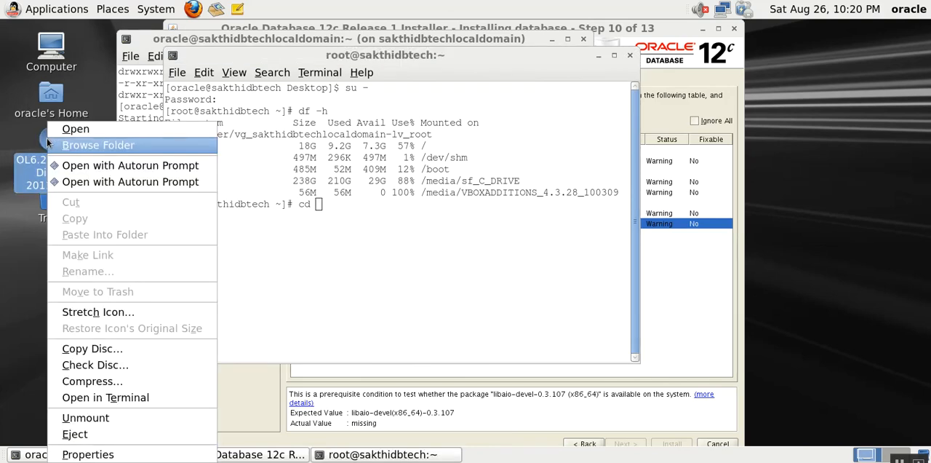
click(66, 145)
click(205, 175)
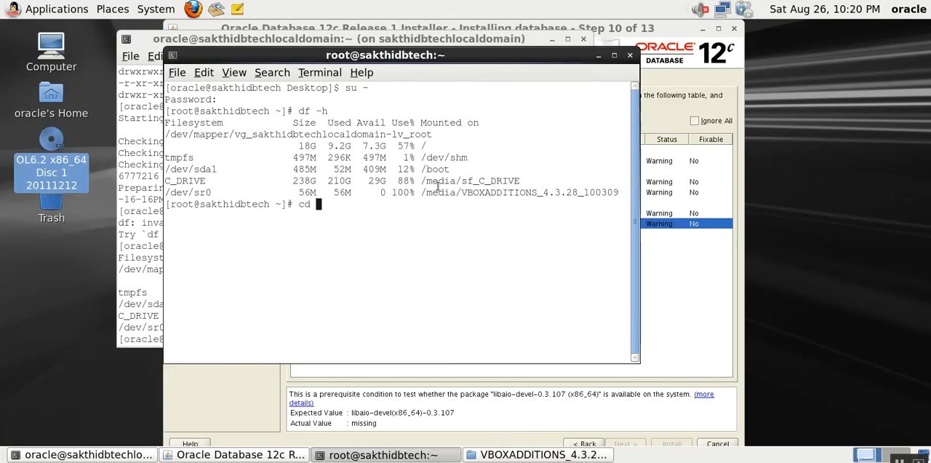
right_click(51, 149)
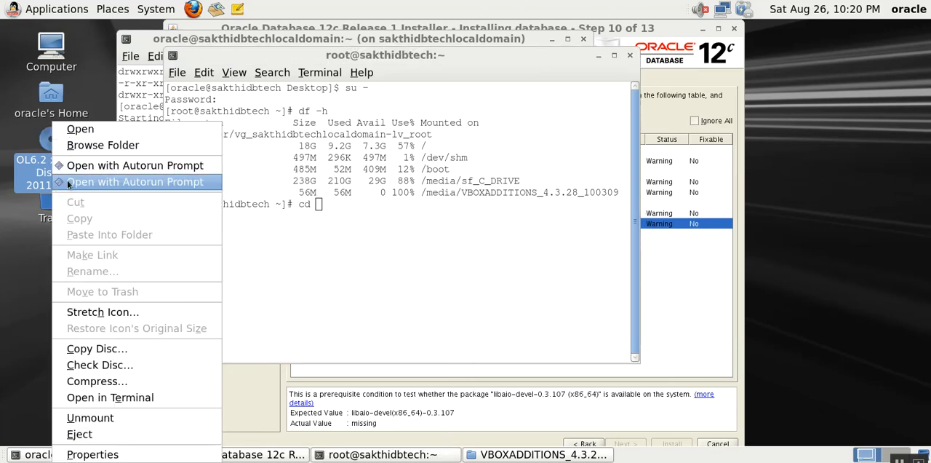
click(73, 149)
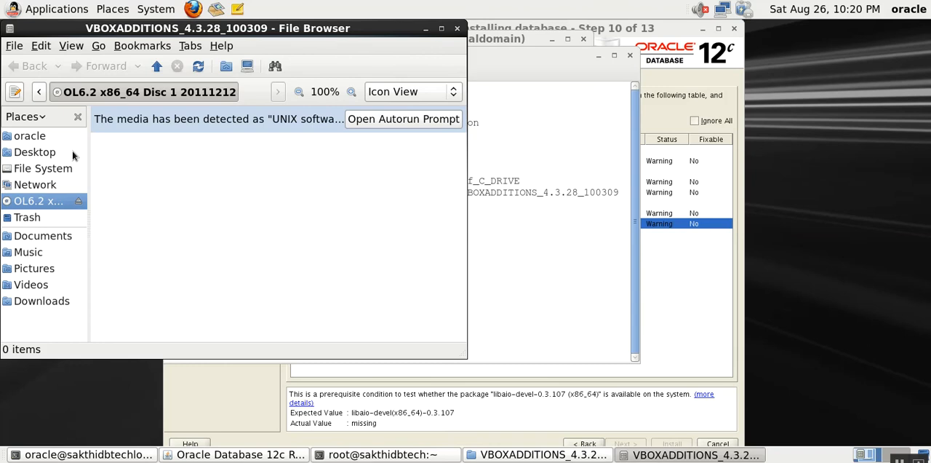
- Recheck the mounted filesystems with df -h in the root terminal and run sync
click(506, 287)
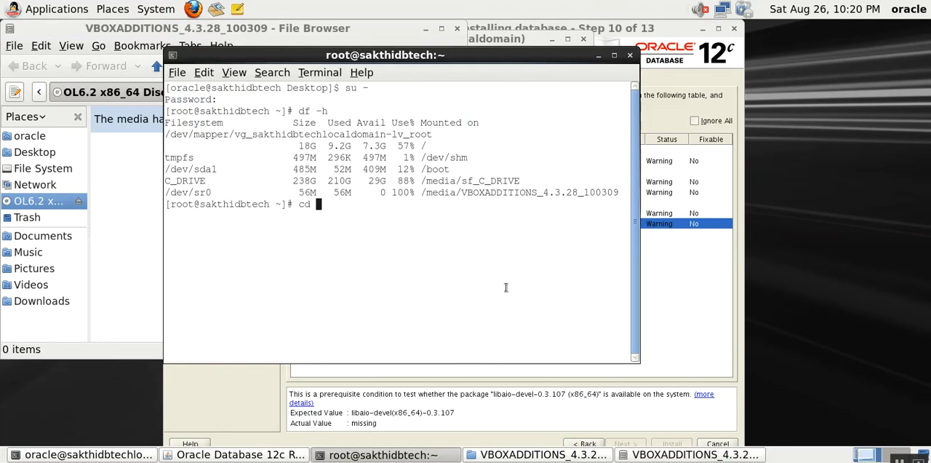
text(c)
key(BackSpace)
text(df -h)
key(Return)
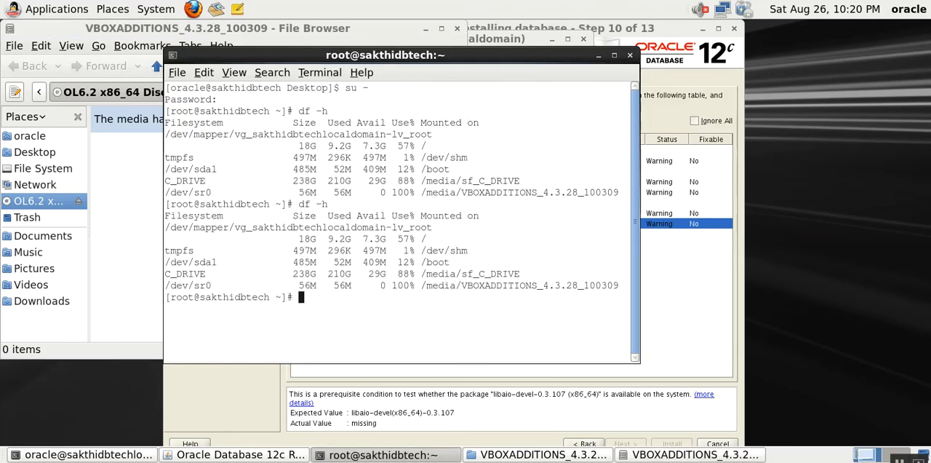
text(sync)
key(Return)
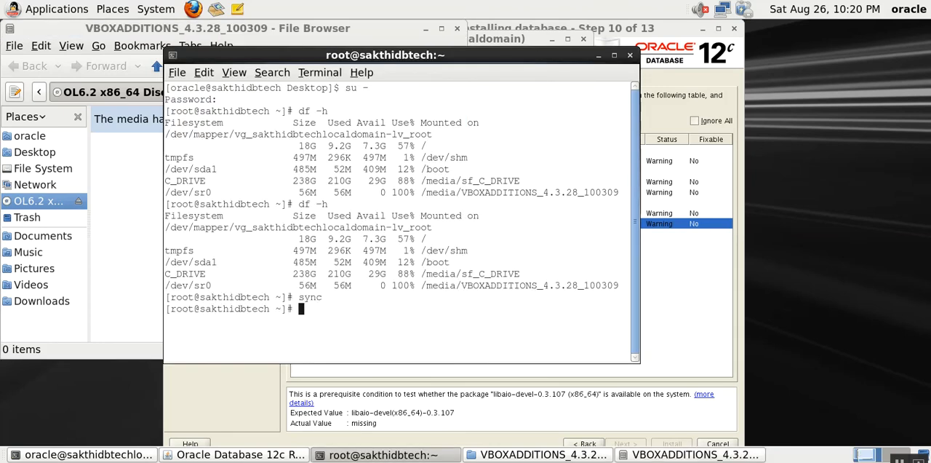
- List root's home directory with ls -rlt and run cd to stay in the home directory
text(ls -rlt)
key(Return)
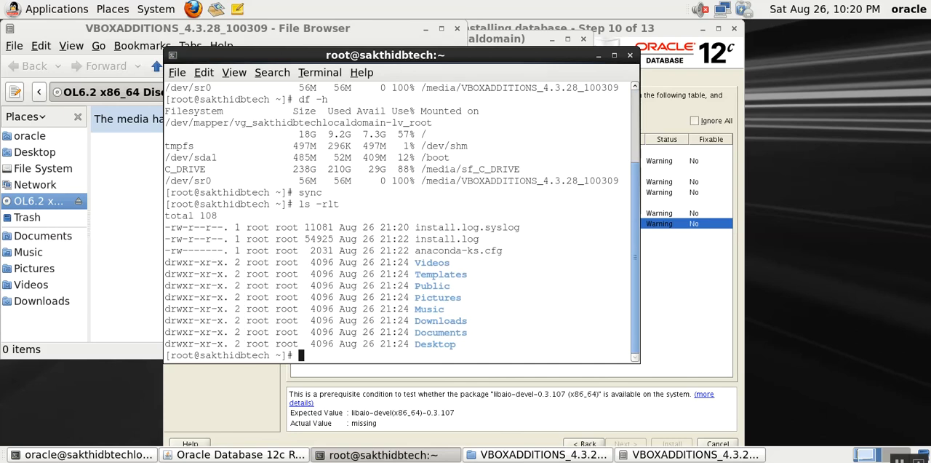
- Run df -h once more as root to check where /dev/sr0 is mounted
text(cd /)
key(BackSpace)
key(Return)
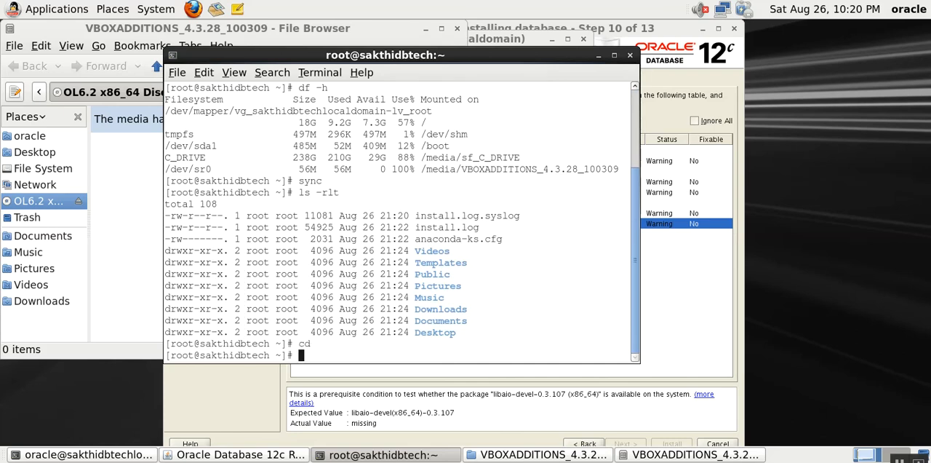
text(cd)
key(BackSpace)
key(BackSpace)
key(BackSpace)
text(df -h)
key(Return)
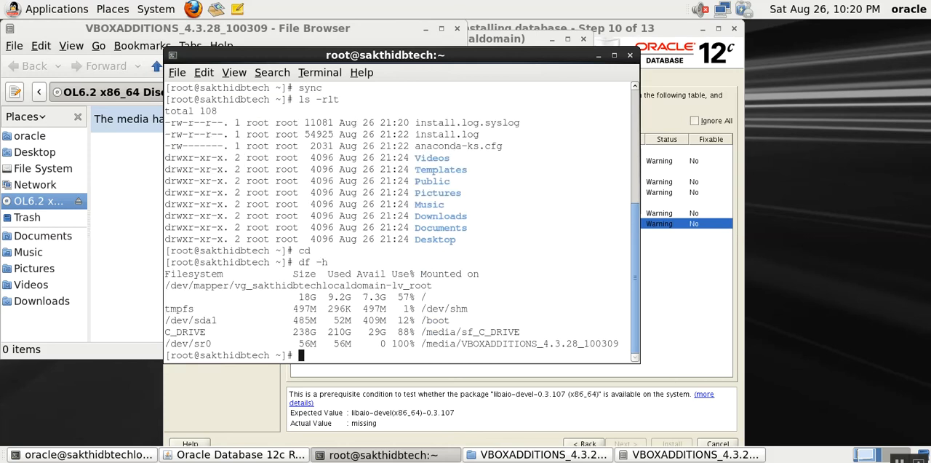
- Change to the /media/VBOXADDITIONS_4.3.28_100309 directory in the root terminal
text(cd /m)
key(Tab)
key(Tab)
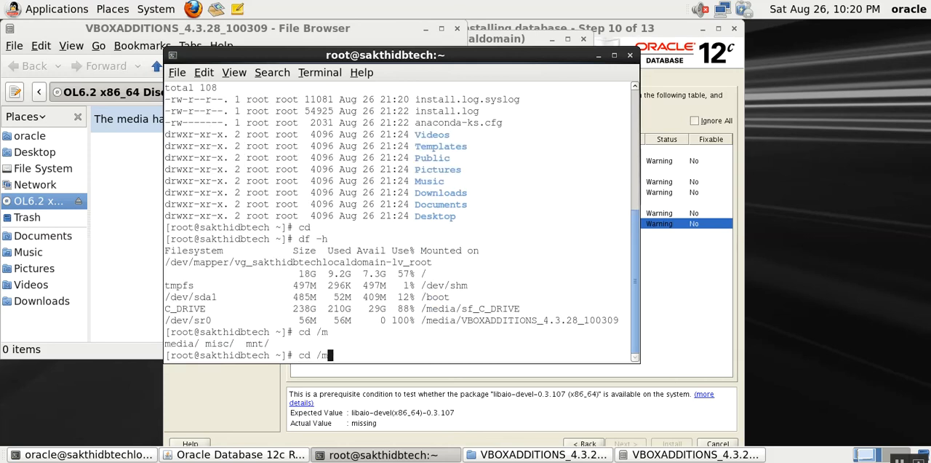
text(e)
key(Tab)
key(Tab)
key(Tab)
key(Tab)
key(Tab)
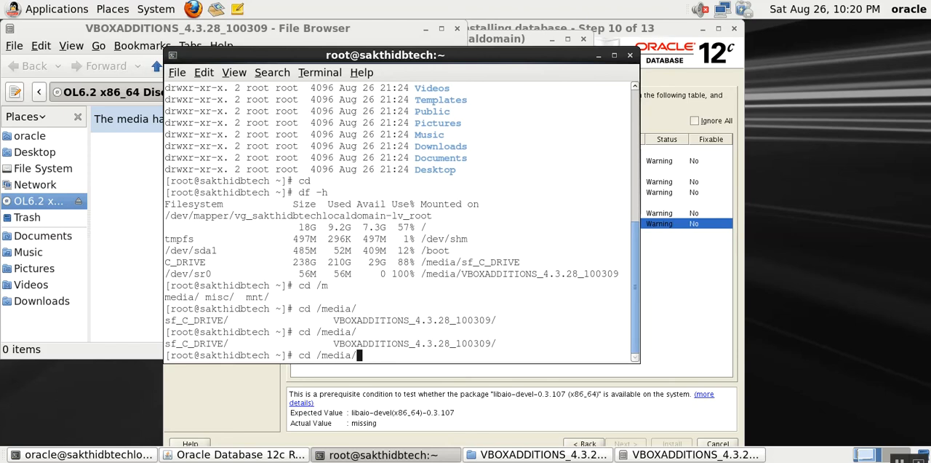
text(V)
key(Tab)
key(Return)
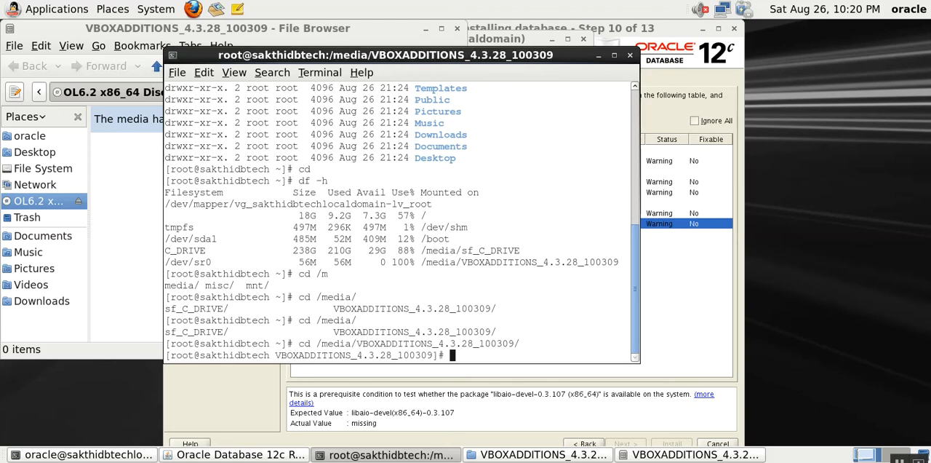
- List the contents of the mounted VBOXADDITIONS directory with ls -rlt
text(ls -rlt)
key(Return)
key(Return)
key(Return)
key(Return)
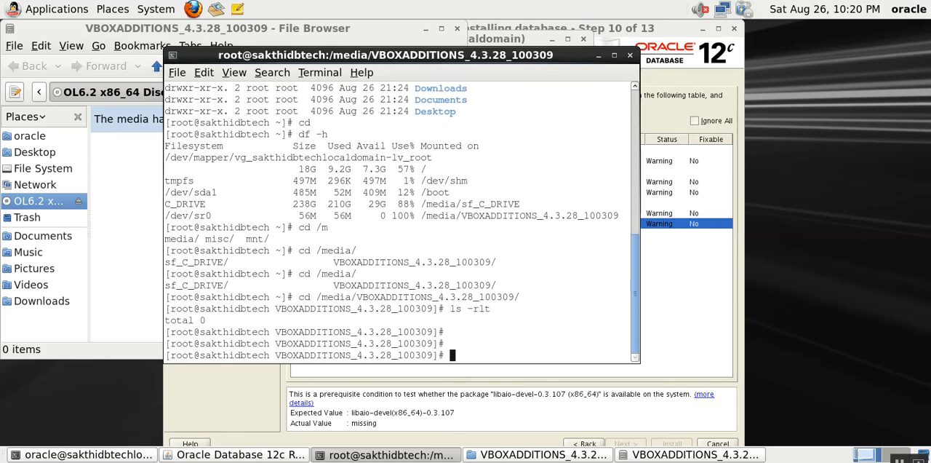
- Discard the unfinished command, log out of the root session and exit its terminal
text(cd)
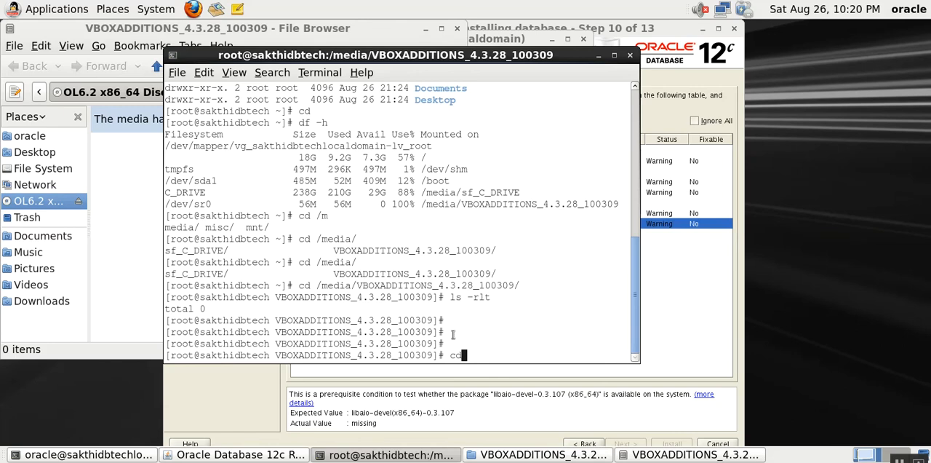
key(BackSpace)
key(BackSpace)
key(ctrl+d)
key(ctrl+d)
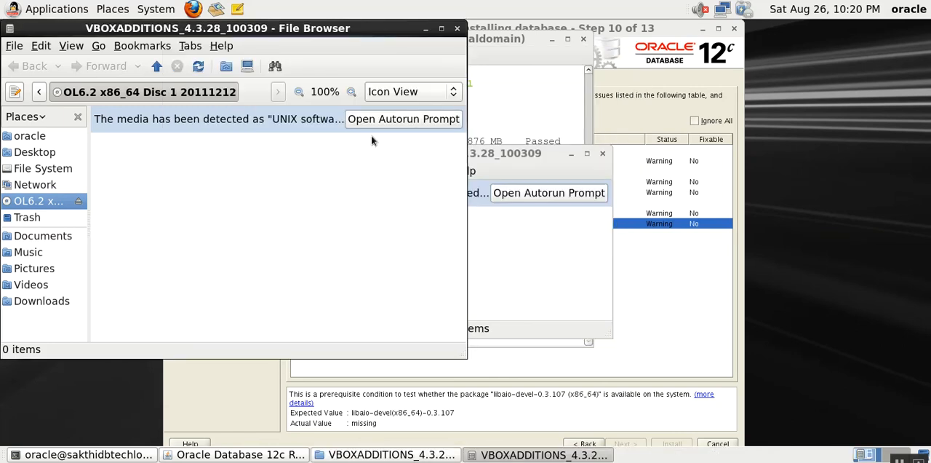
drag(240, 32, 644, 47)
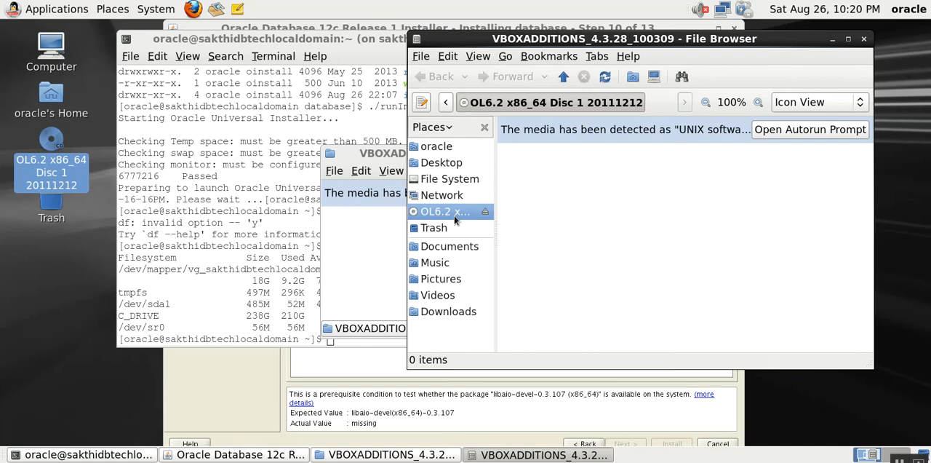
right_click(46, 148)
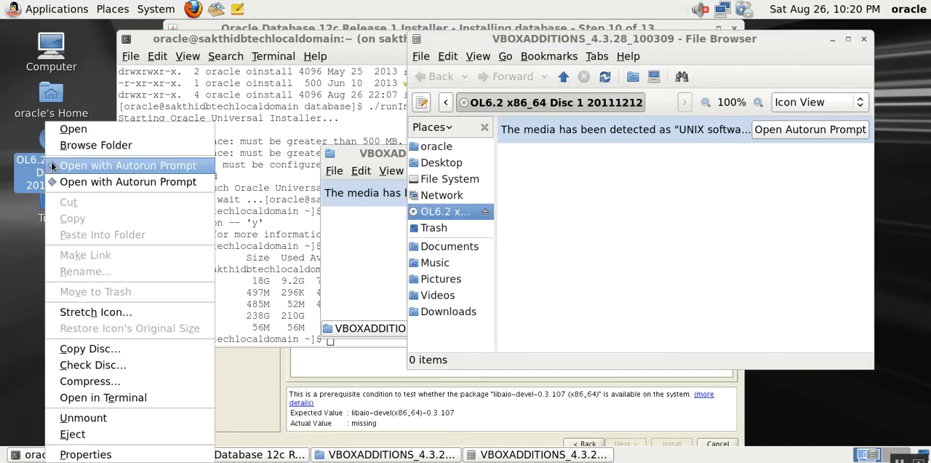
click(51, 166)
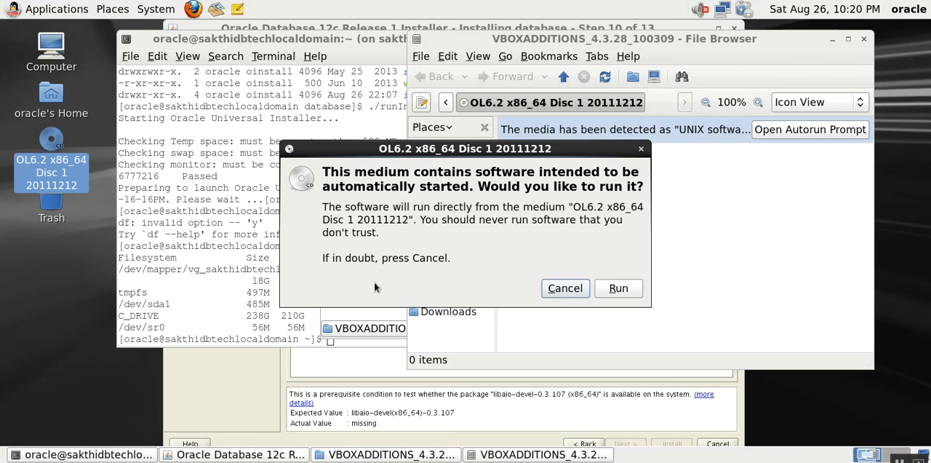
click(565, 289)
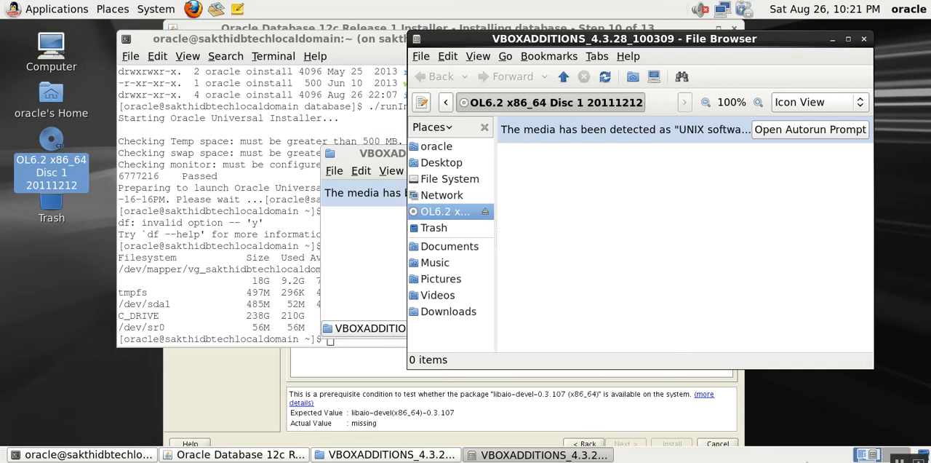
right_click(781, 461)
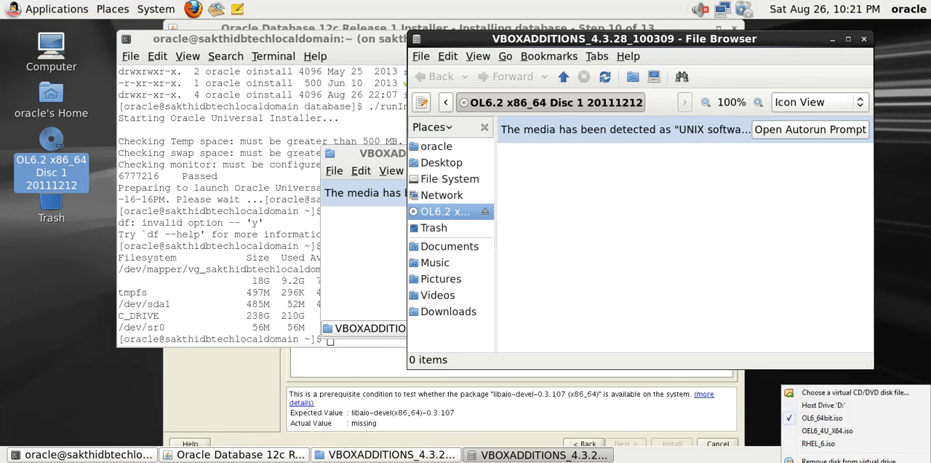
key(Escape)
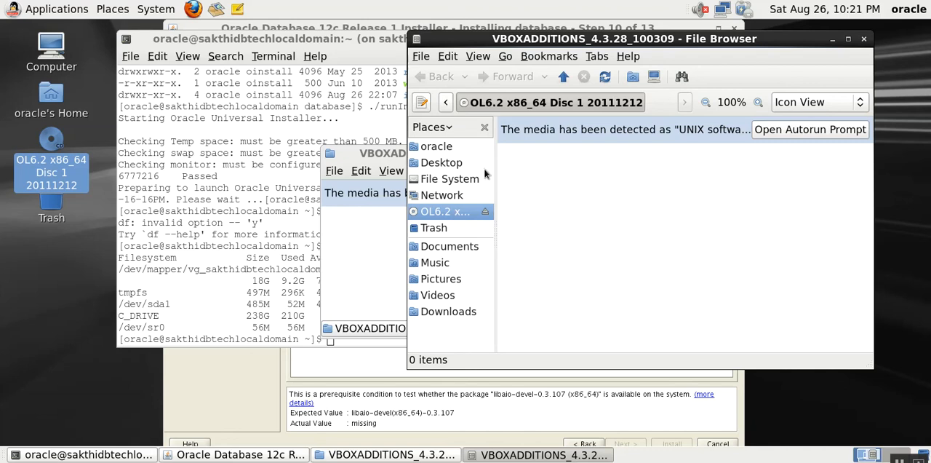
- Close both VBOXADDITIONS_4.3.28_100309 file windows and the oracle terminal, leaving only the database installer open
click(863, 39)
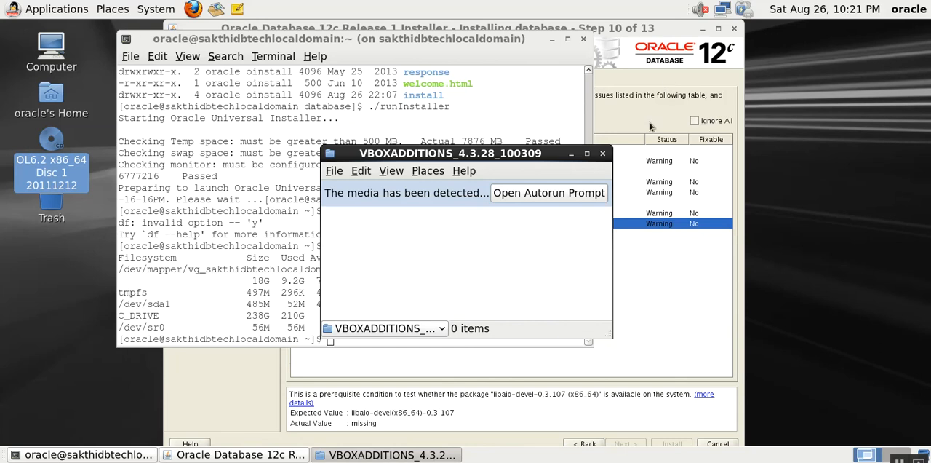
click(603, 156)
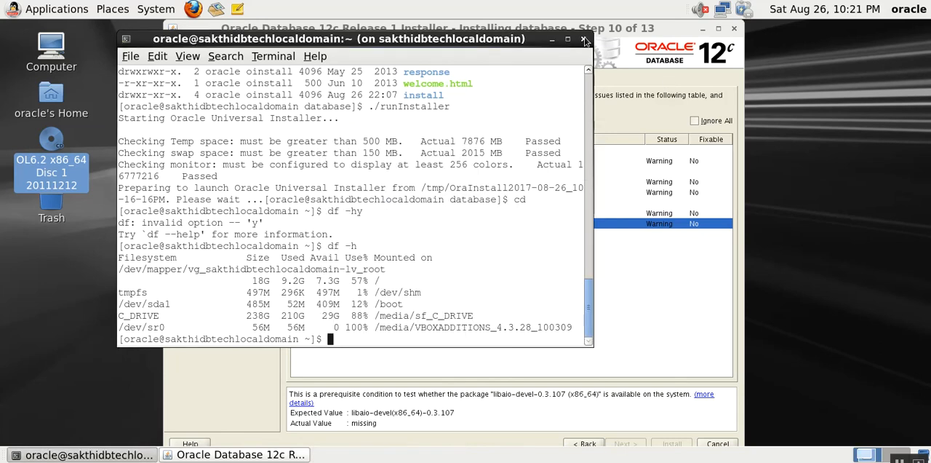
click(584, 39)
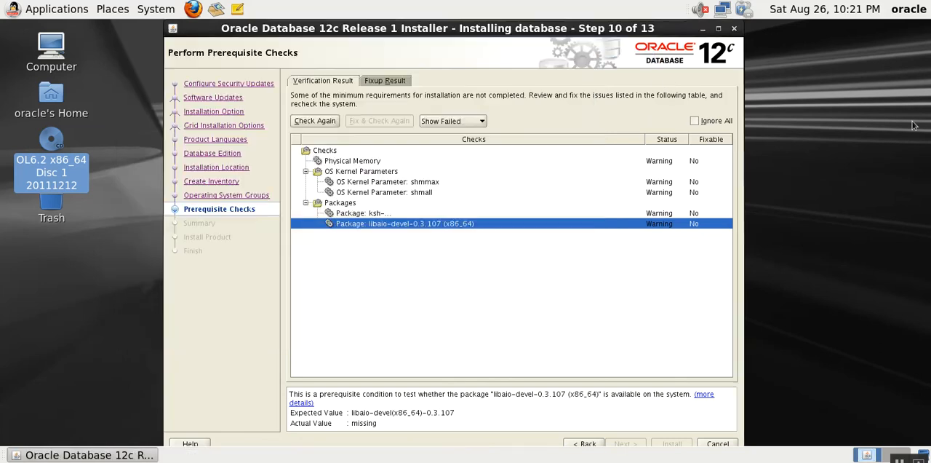
- Open a new oracle terminal from the desktop, place it over the installer and list the mounted filesystems with df -h
right_click(724, 119)
click(836, 182)
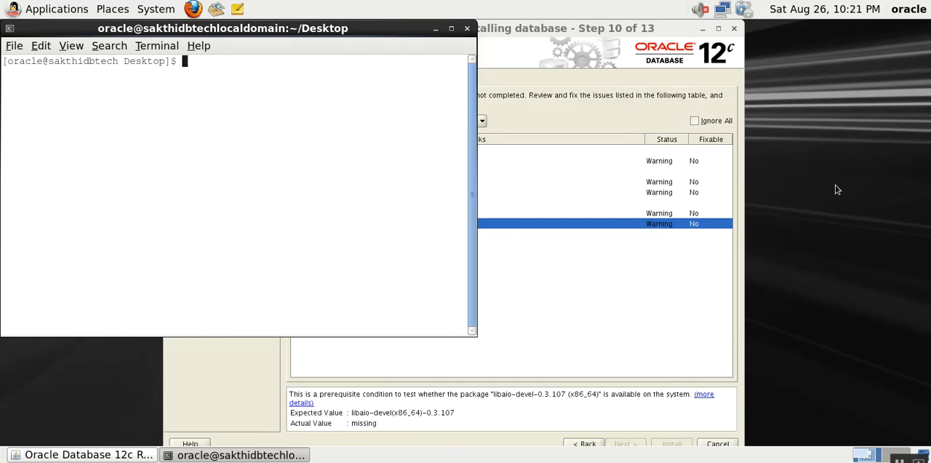
drag(224, 31, 422, 82)
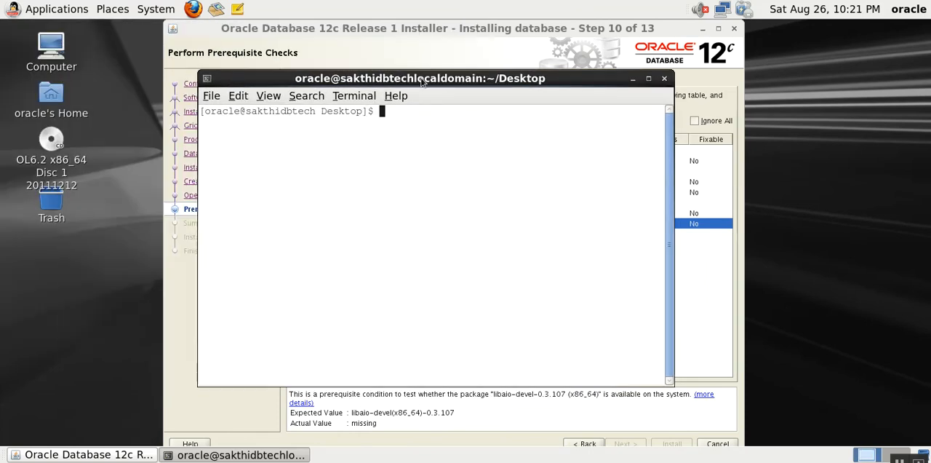
text(df -h)
key(Return)
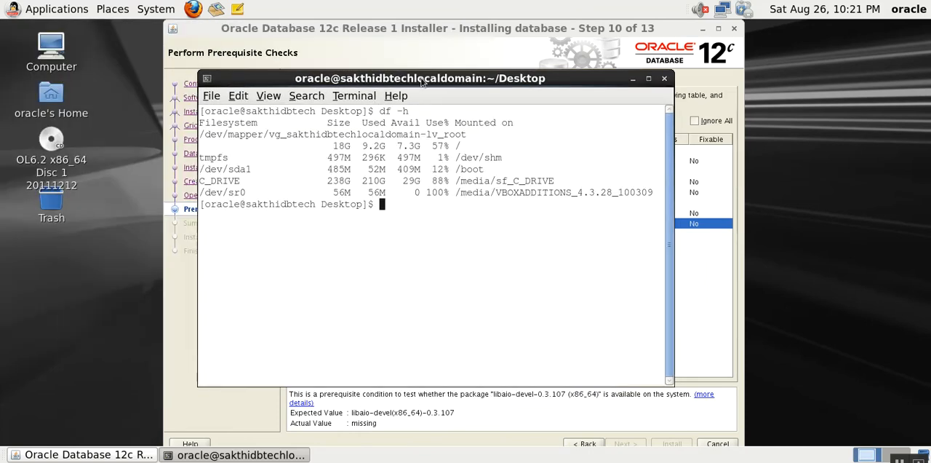
text(cd)
key(BackSpace)
key(BackSpace)
- Switch the virtual optical drive to Host Drive 'D:' with a forced unmount, and reinsert OL6_64bit.iso
right_click(782, 462)
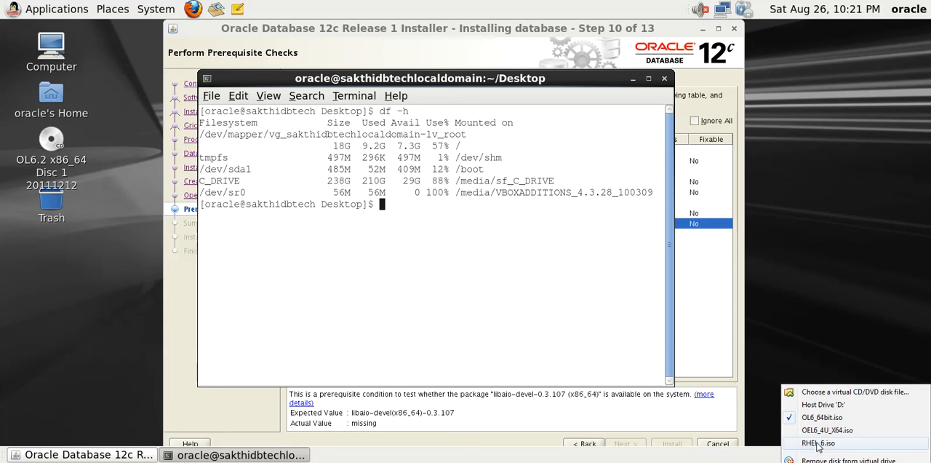
click(815, 405)
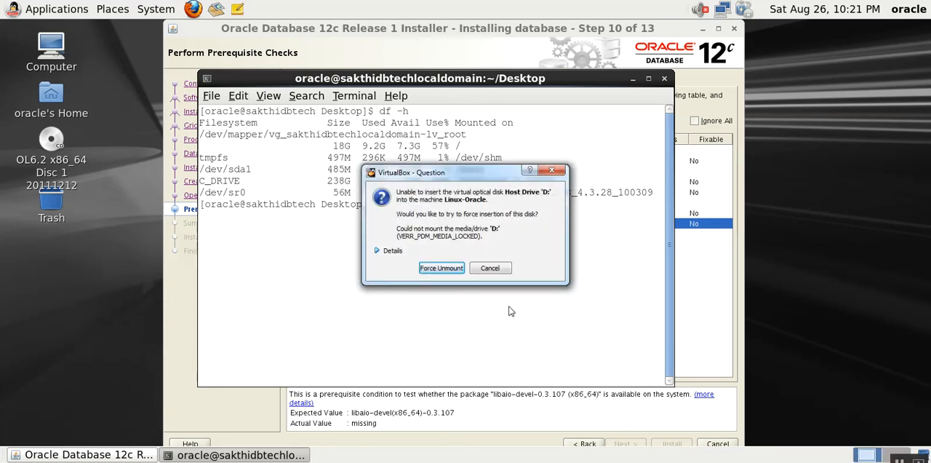
click(445, 267)
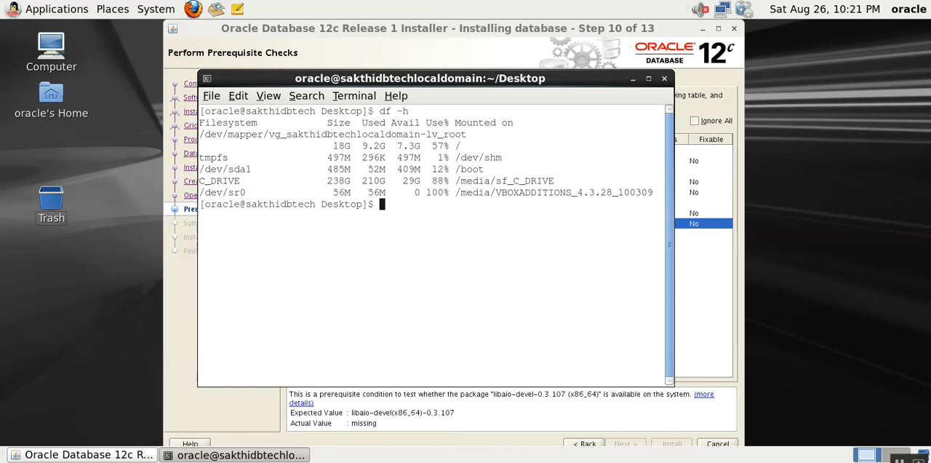
right_click(782, 462)
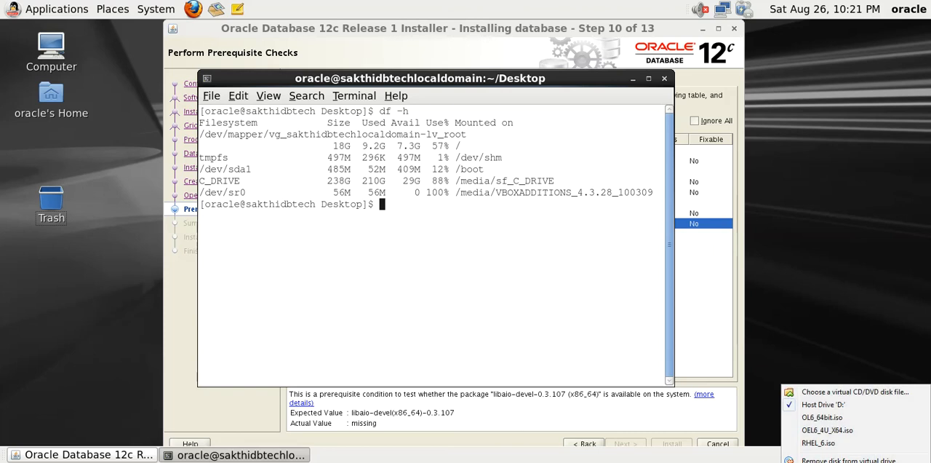
click(812, 419)
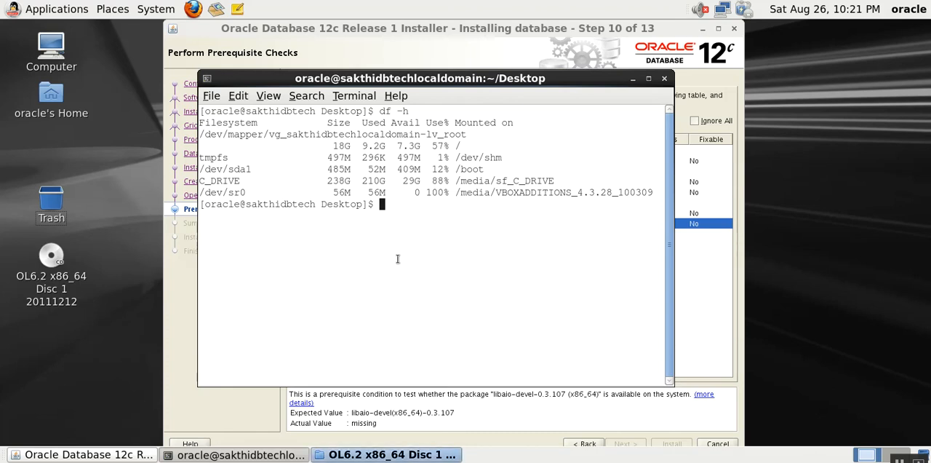
- Recheck the mounts with df -h and change to the /media/OL6.2 x86_64 Disc 1 20111212 directory
text(df -h)
key(Return)
text(cd /me)
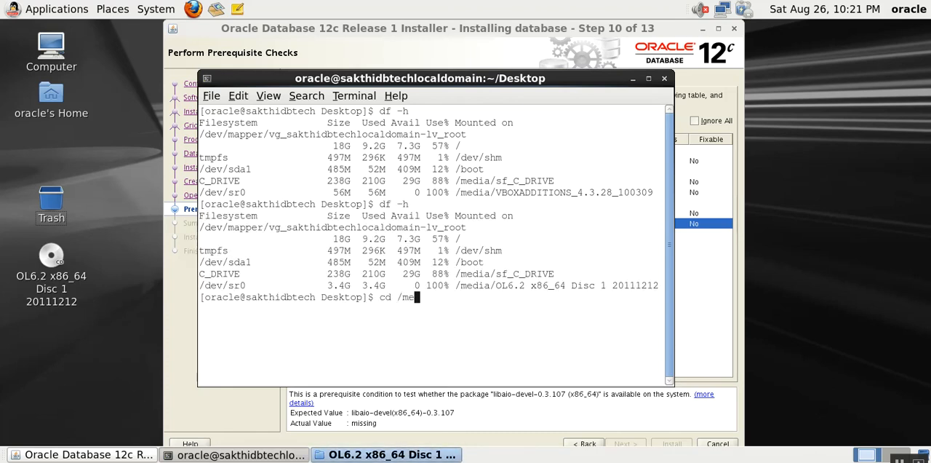
key(Tab)
key(Return)
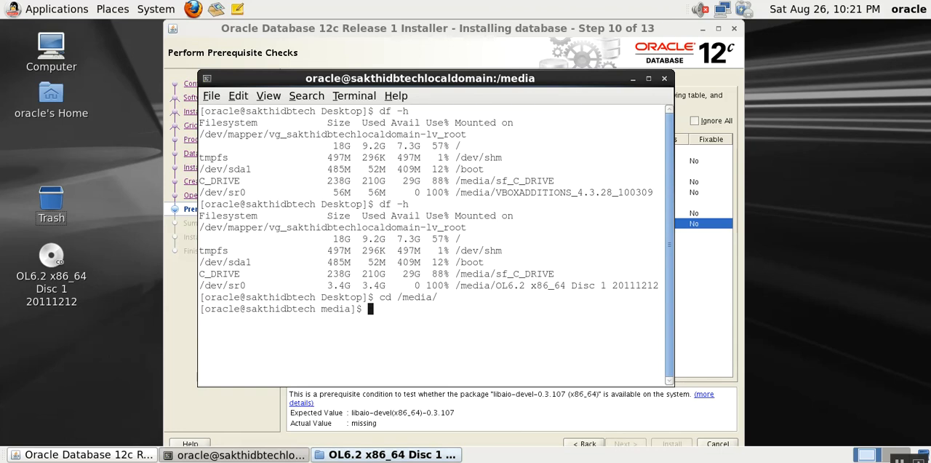
text(cd OL)
key(Tab)
key(Return)
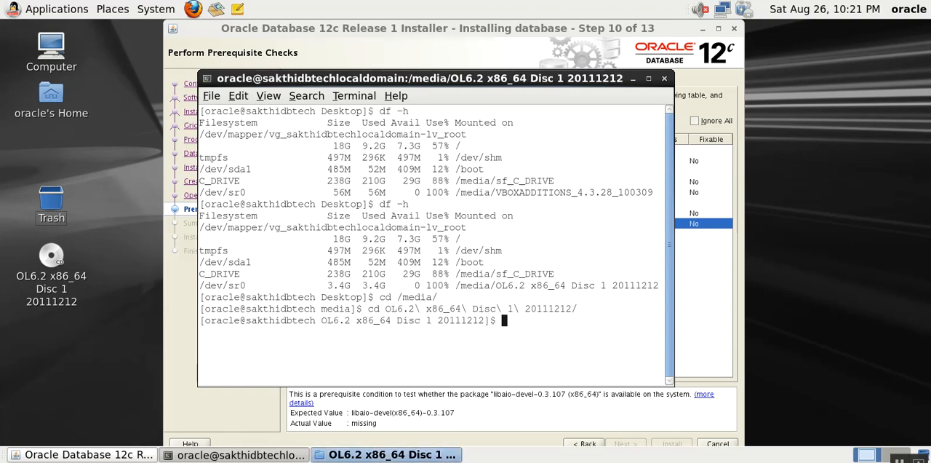
- List the disc's contents with ls -ltr and change into its Server directory
text(ls -ltr)
key(Return)
text(cd )
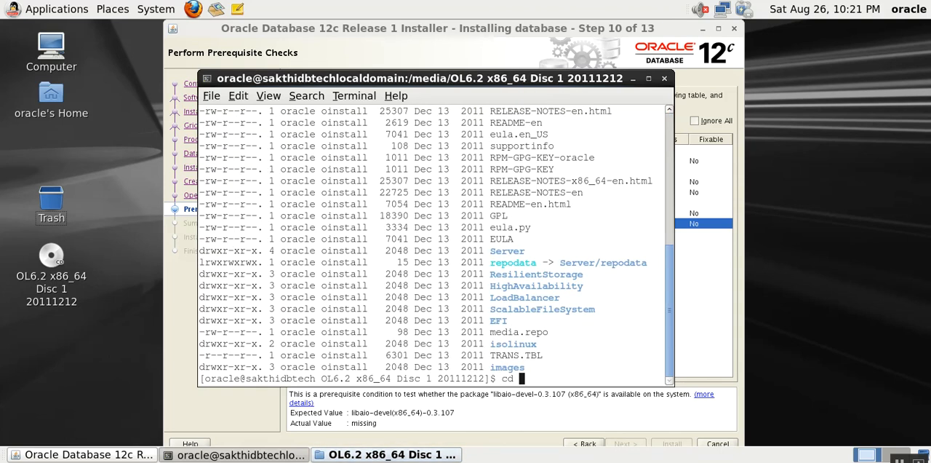
text(Se)
key(Tab)
key(Return)
- Change into the Packages directory, list its RPM files with ls -ltr and move the terminal window aside
text(cd Pa)
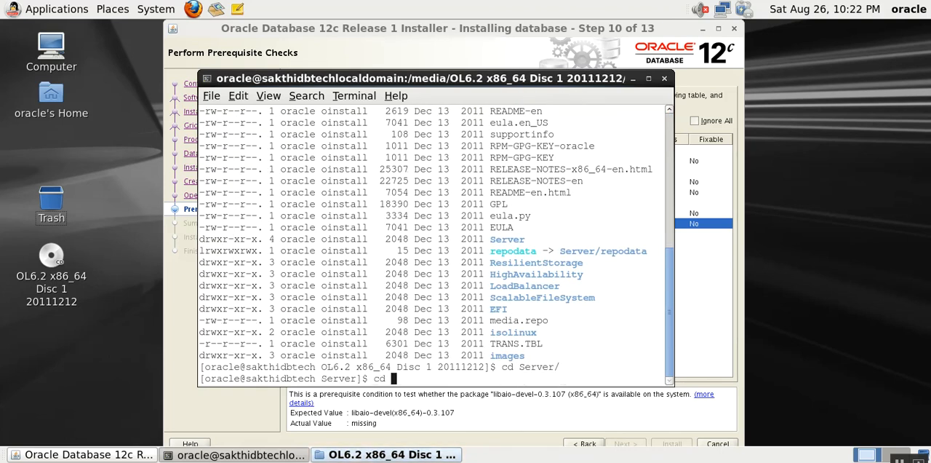
key(Tab)
key(Return)
text(ls -ltr)
key(Return)
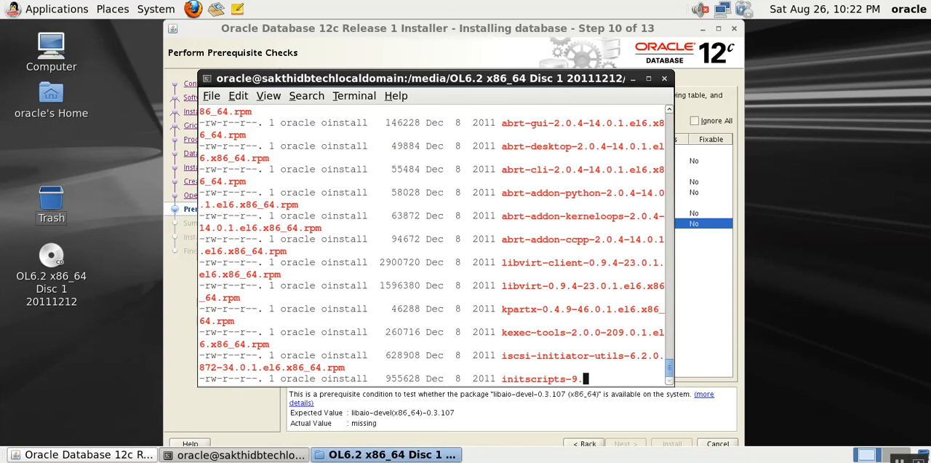
drag(240, 81, 364, 73)
- Try to switch to the root account with su -, submitting the root password
text(su -)
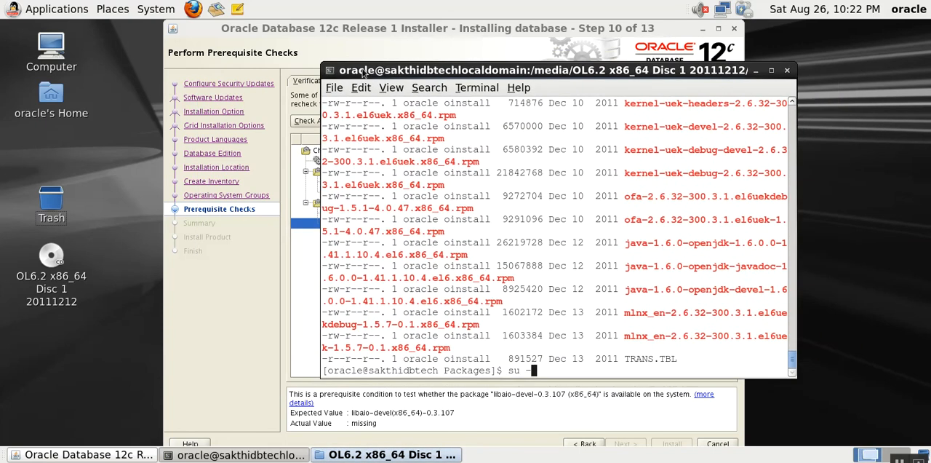
key(Return)
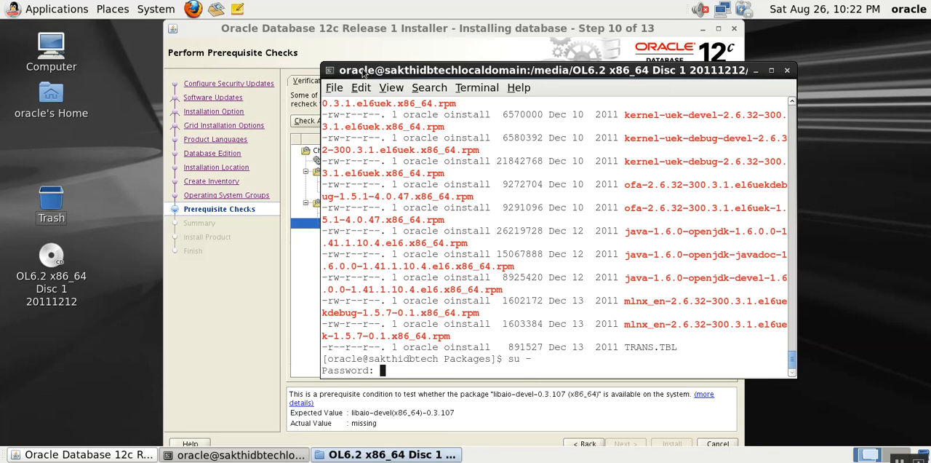
key(Return)
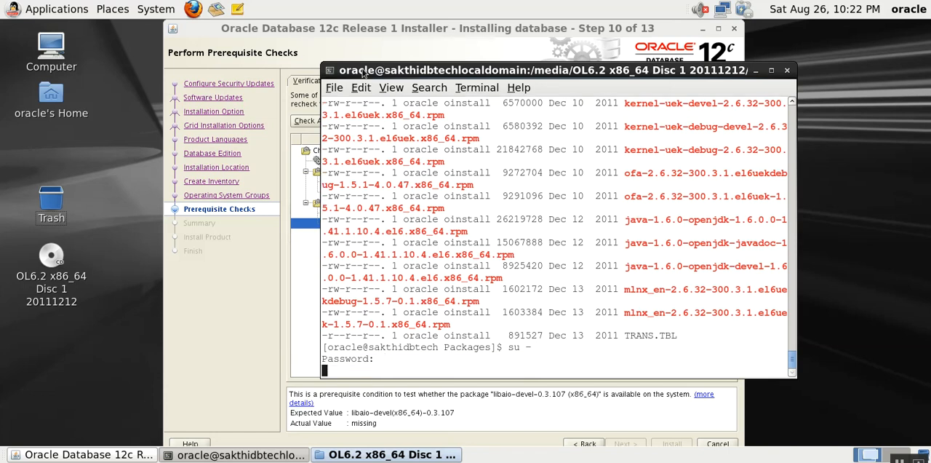
key(Return)
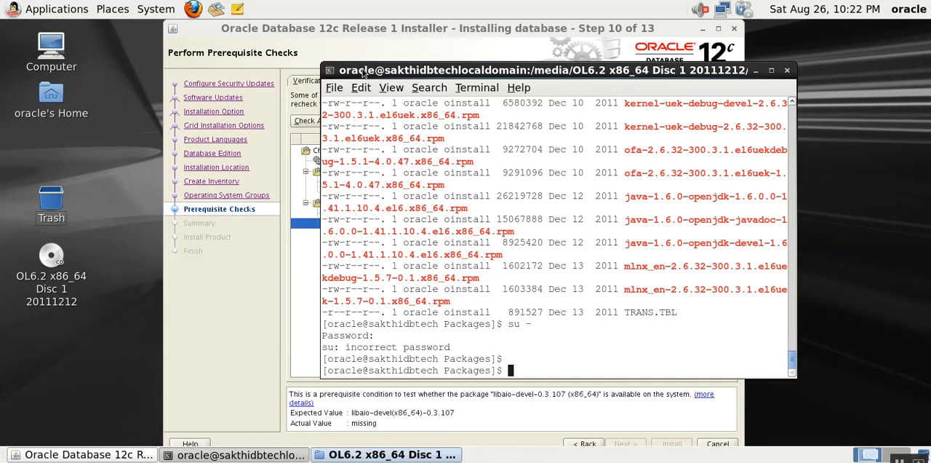
- List the mounted filesystems with df -h and switch to the root account with su -, entering the root password
text(df -h)
key(Return)
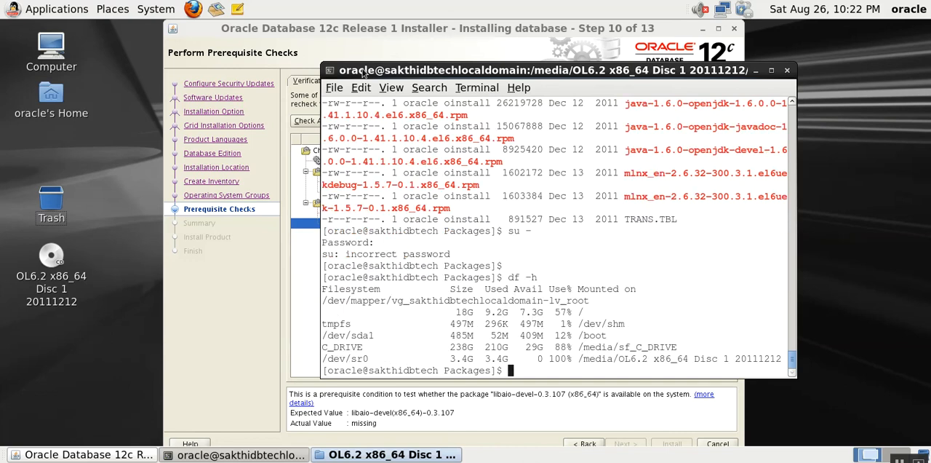
text(su -)
key(Return)
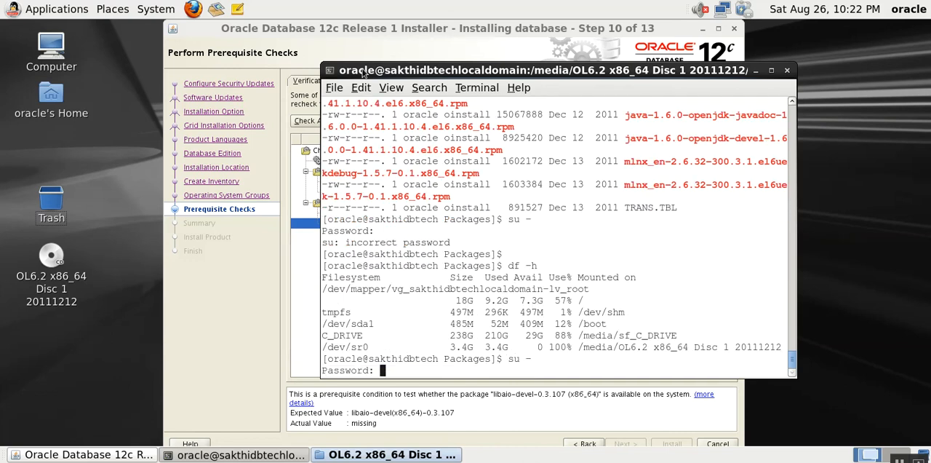
key(Return)
- Change to the /media/OL6.2 x86_64 Disc 1 20111212 directory as root
text(cd )
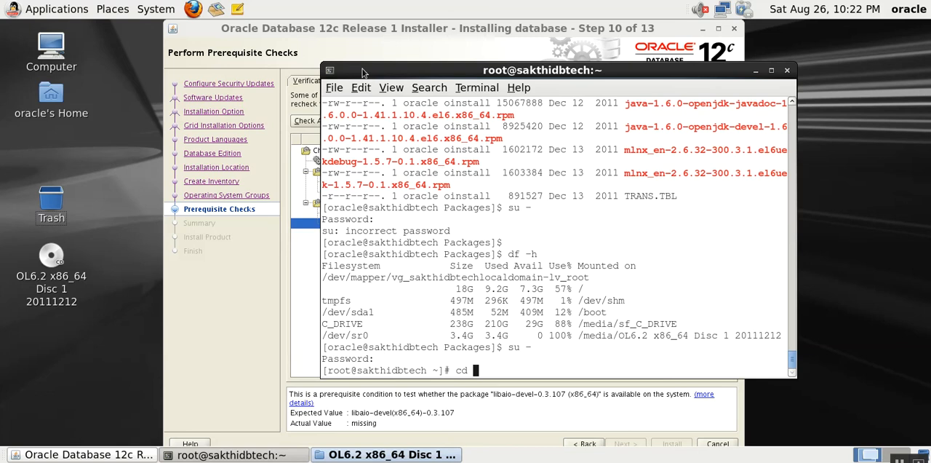
text(/me)
key(Tab)
text(O)
key(Tab)
key(Return)
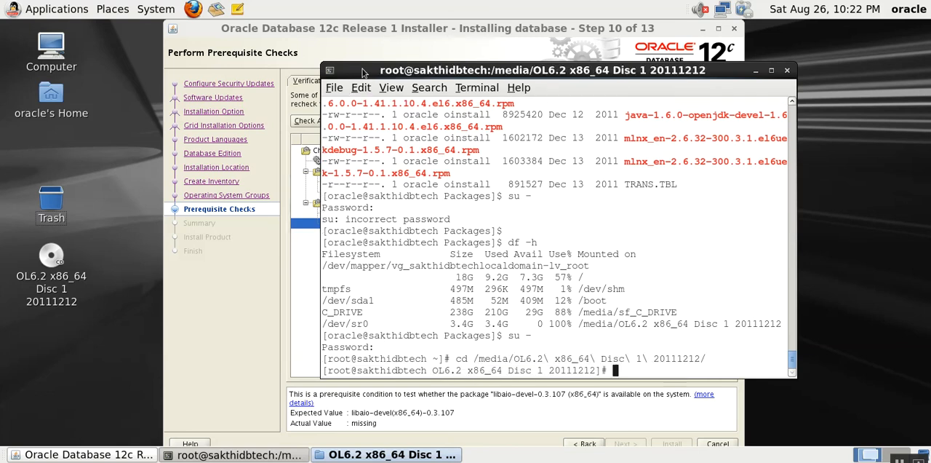
- List the disc's contents with ls -ltr and change into the Server directory as root
text(ls -ltr)
key(Return)
text(cd )
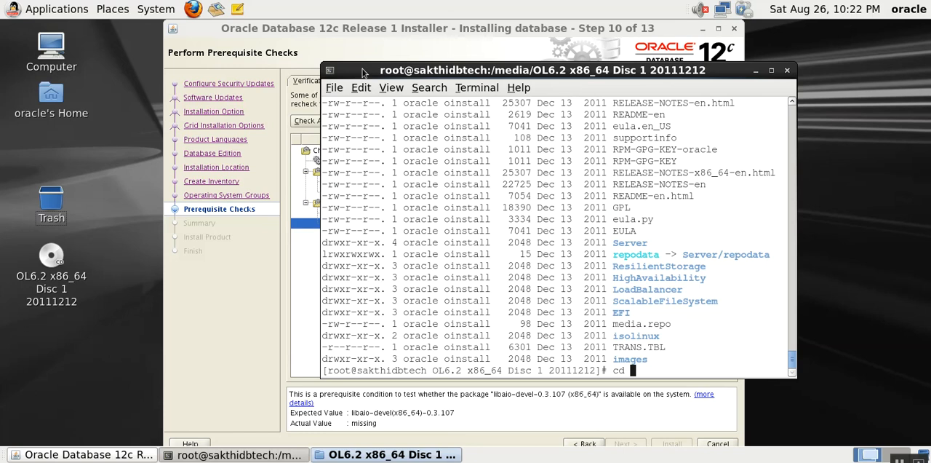
text(Se)
key(Tab)
key(Return)
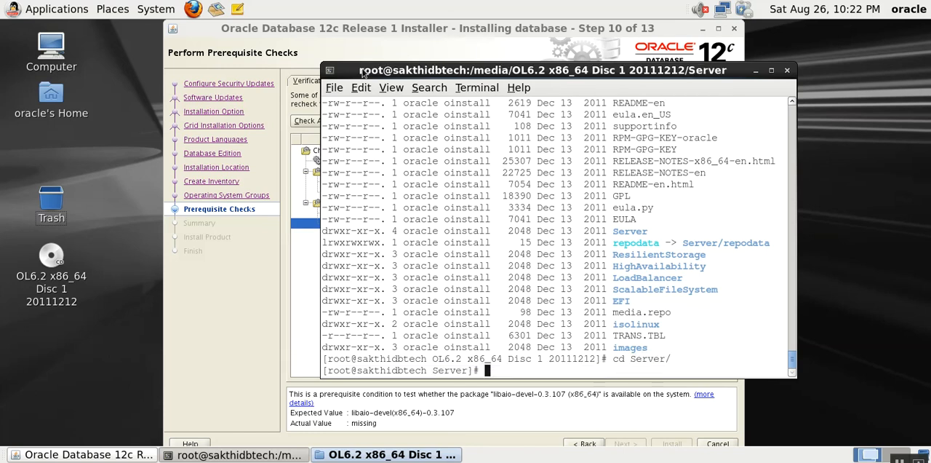
- List the Server directory, change into Packages and list its RPM files with ls -lrt
text(ls -rlt)
key(Return)
text(cd P)
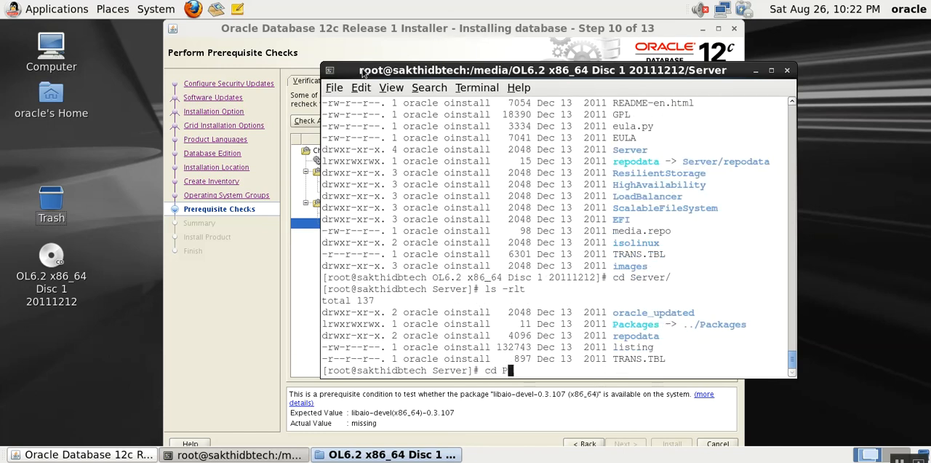
key(Tab)
key(Return)
text(ls -lrt)
key(Return)
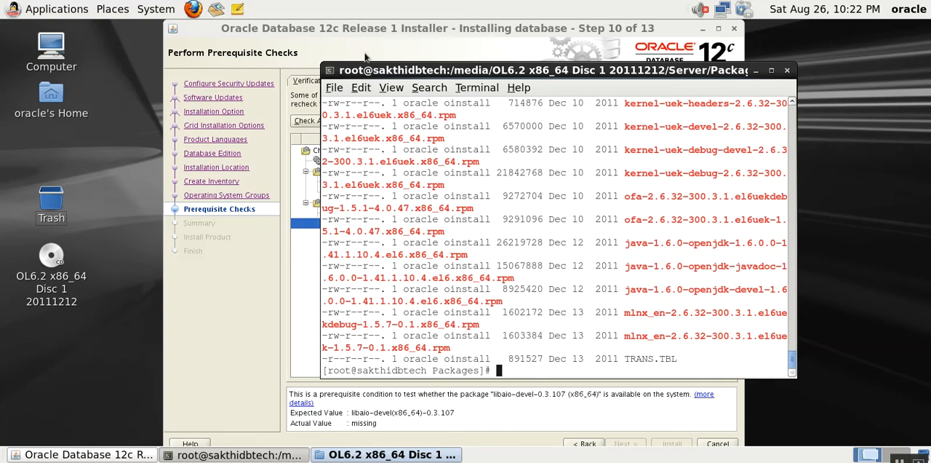
- Move the terminal aside and close the OL6.2 disc's file browser window to uncover the installer's failed checks
drag(370, 69, 496, 56)
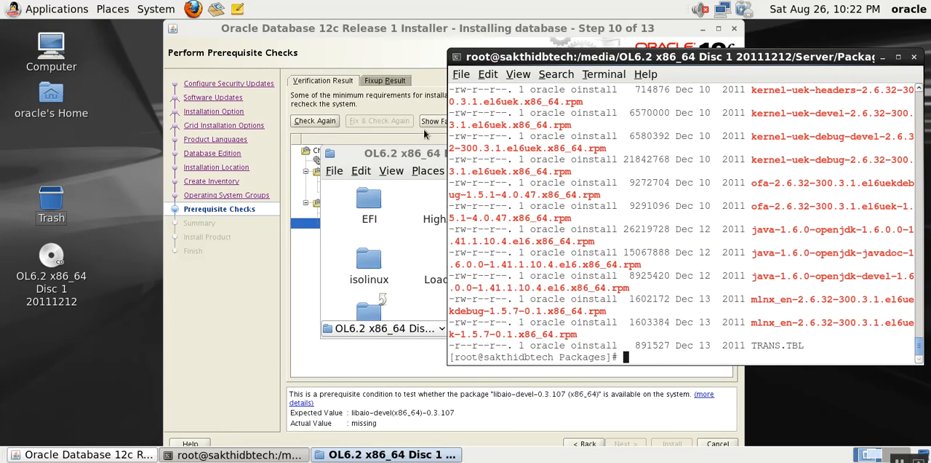
click(417, 154)
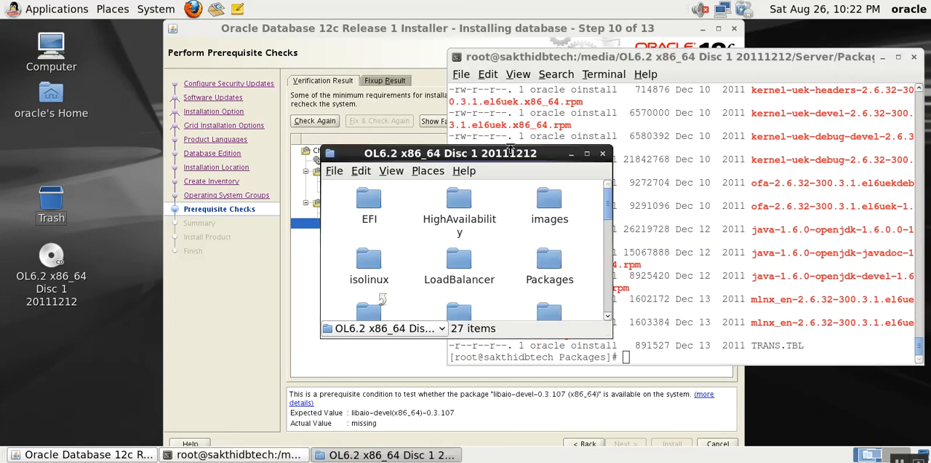
click(602, 154)
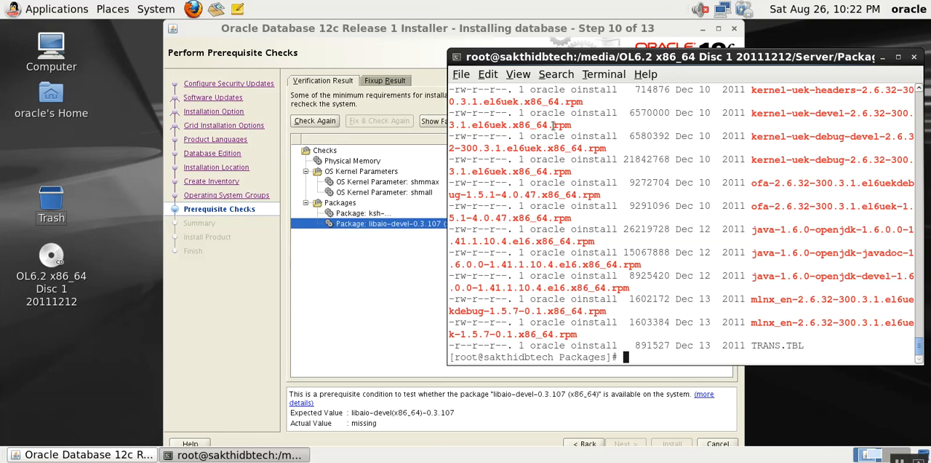
- Install the 64-bit libaio-devel package with rpm -ivh libaio-devel-0.3.107-10.el6.x86_64.rpm
text(rpm -I)
key(BackSpace)
text(ivh libaio-)
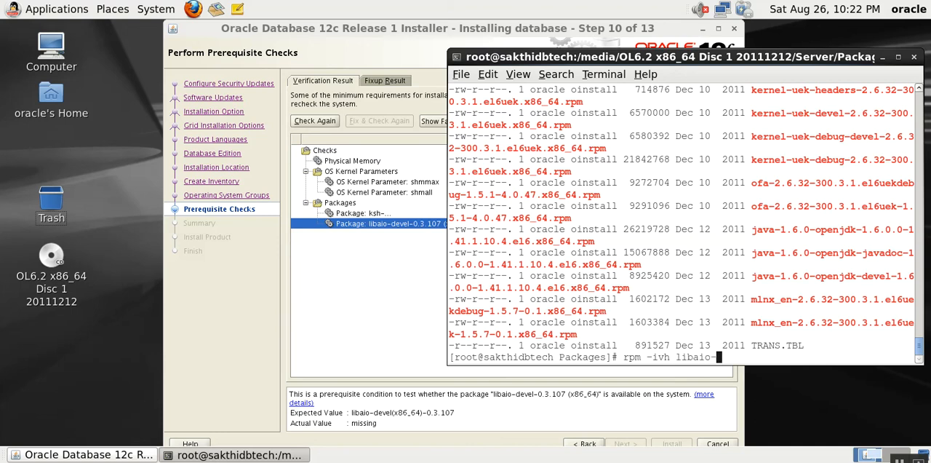
text(de)
key(Tab)
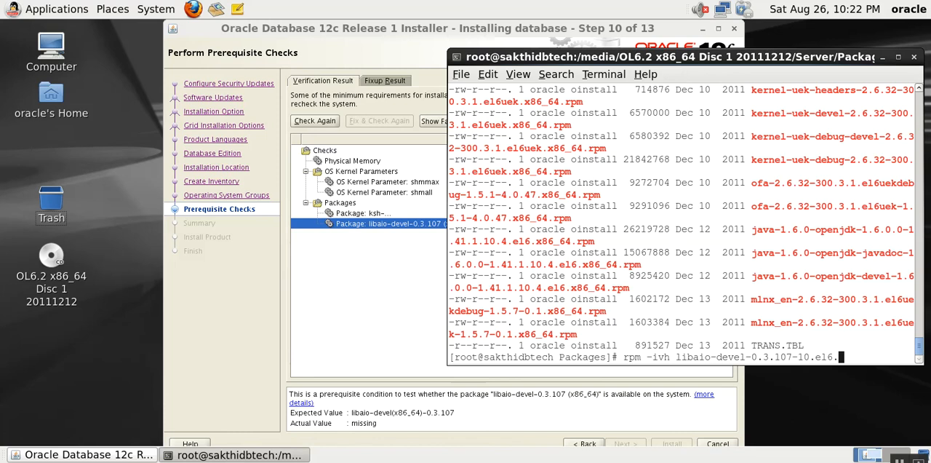
drag(489, 58, 522, 43)
key(Tab)
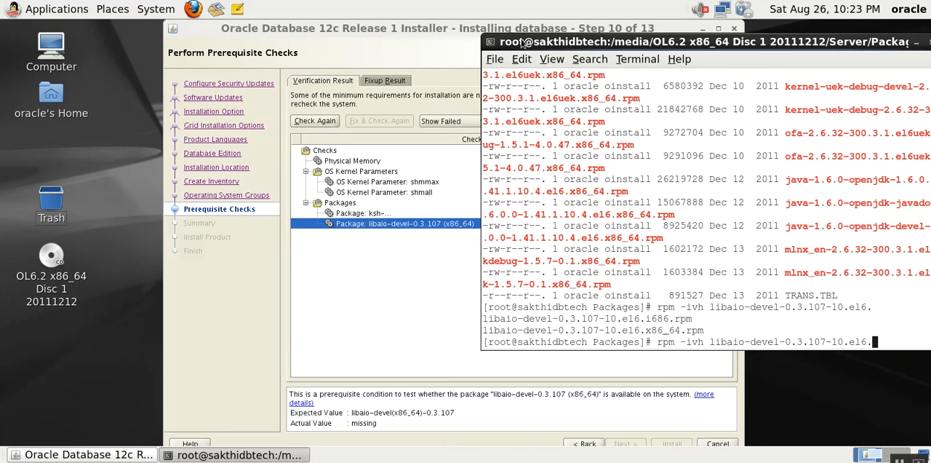
text(x)
key(Tab)
key(Return)
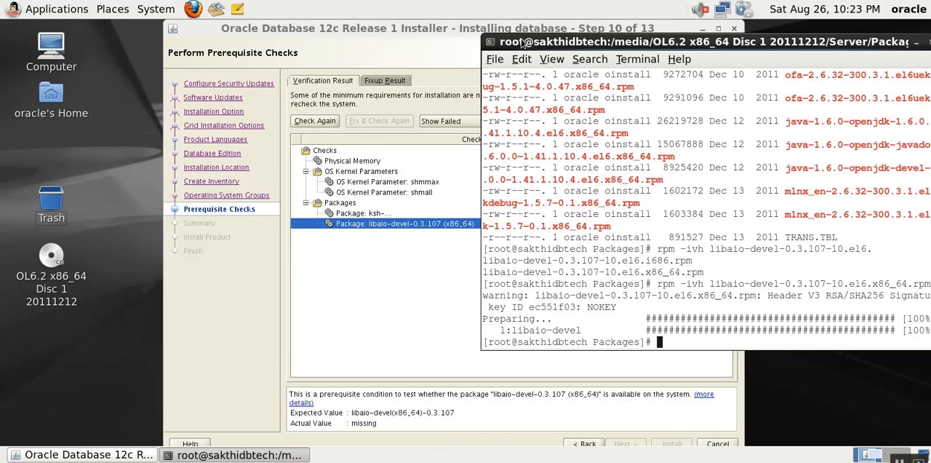
- Install the Korn shell package with rpm -ivh ksh-20100621-12.el6.x86_64.rpm
key(Up)
key(BackSpace)
key(BackSpace)
key(BackSpace)
key(BackSpace)
key(BackSpace)
key(BackSpace)
key(BackSpace)
key(BackSpace)
key(BackSpace)
key(BackSpace)
key(BackSpace)
key(BackSpace)
key(BackSpace)
key(BackSpace)
key(BackSpace)
key(BackSpace)
key(BackSpace)
key(BackSpace)
key(BackSpace)
key(BackSpace)
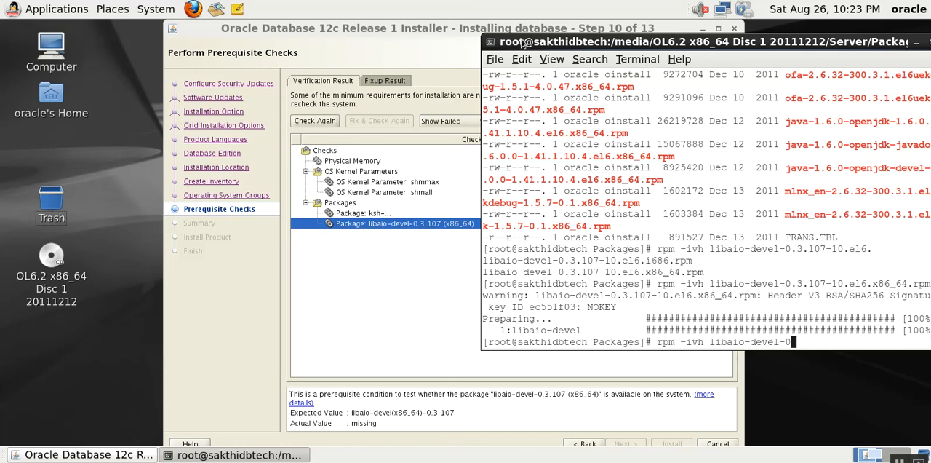
key(BackSpace)
key(BackSpace)
key(BackSpace)
key(BackSpace)
key(BackSpace)
key(BackSpace)
key(BackSpace)
key(BackSpace)
key(BackSpace)
key(BackSpace)
key(BackSpace)
key(BackSpace)
key(BackSpace)
key(BackSpace)
text(ksh)
key(Tab)
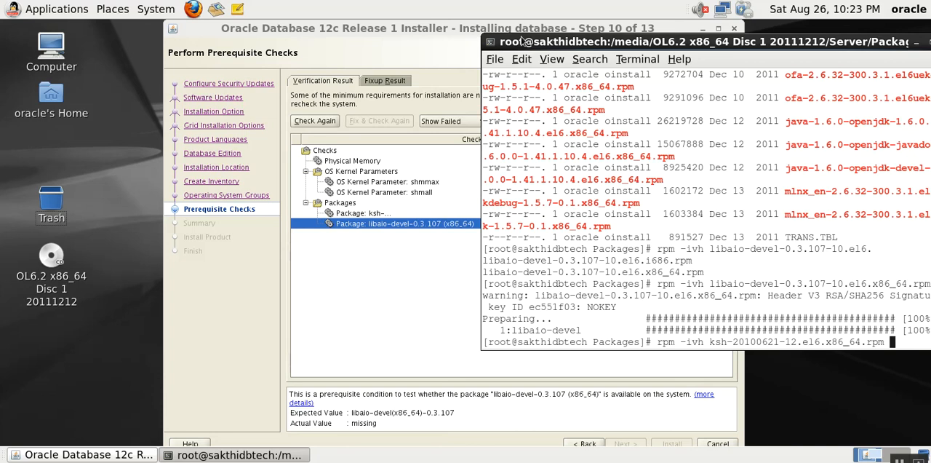
key(Return)
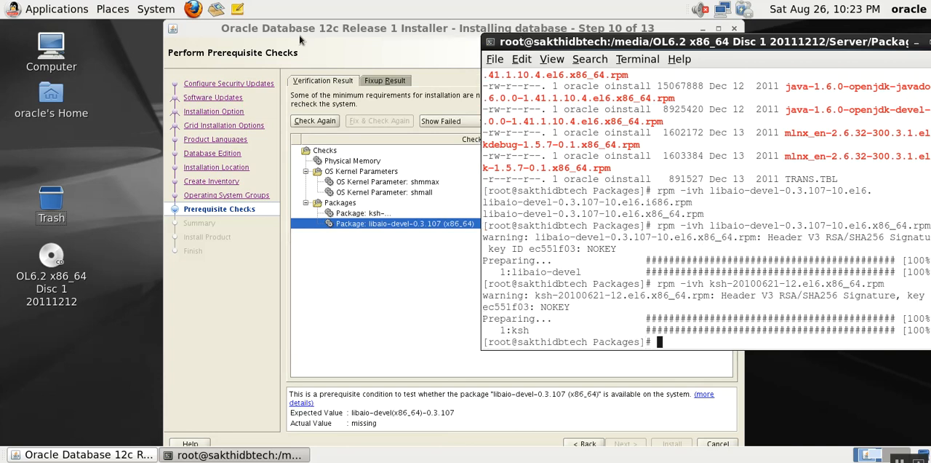
- Return to the Oracle installer, rerun the prerequisite checks and set all remaining warnings to be ignored
click(377, 289)
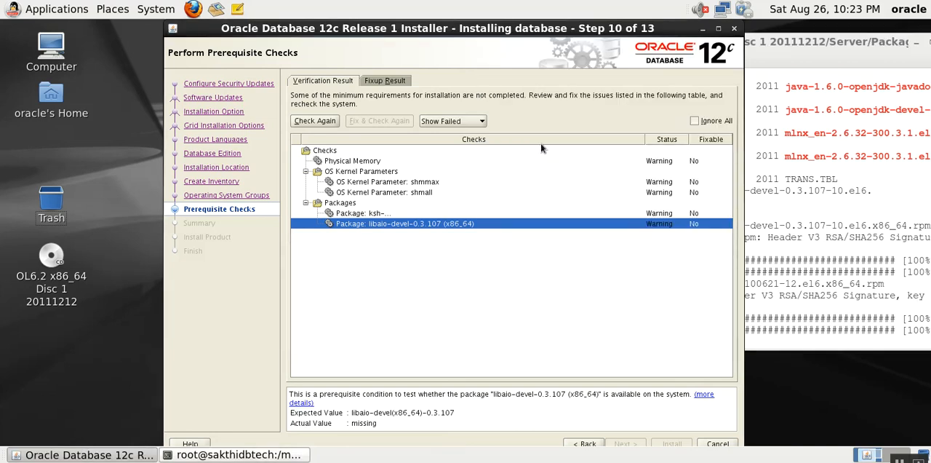
click(326, 120)
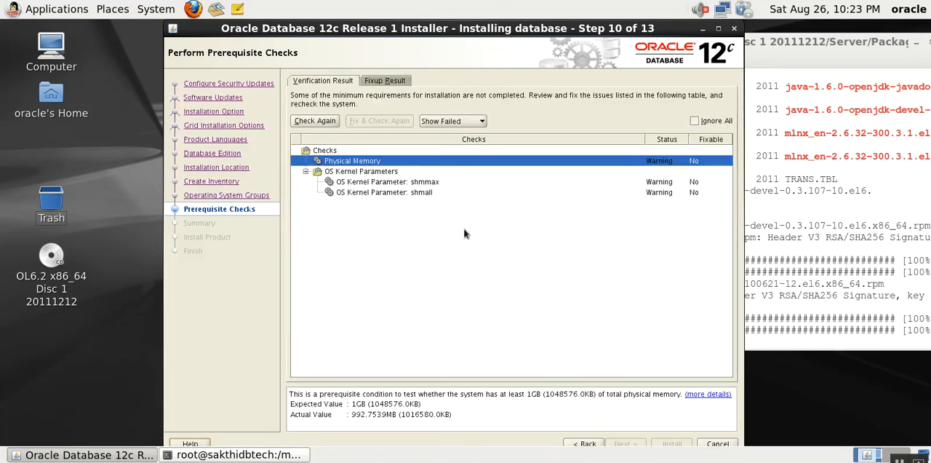
click(695, 121)
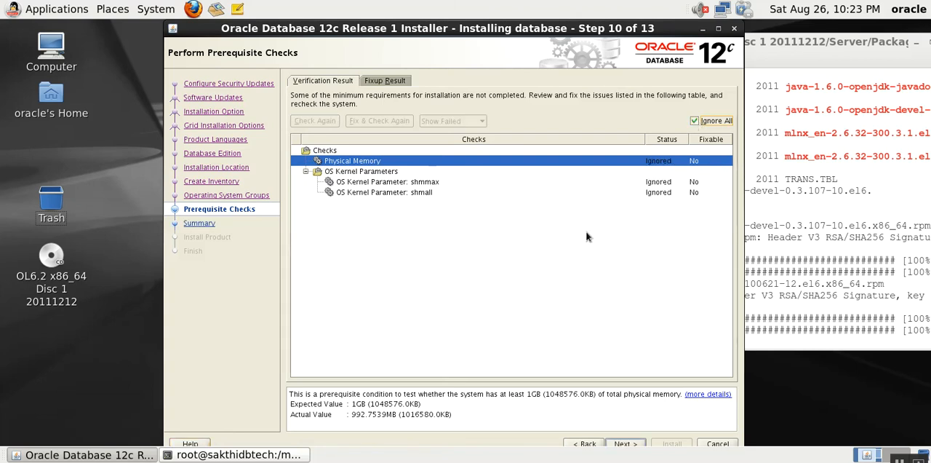
- Continue past the ignored prerequisites and start the database software installation from the summary
click(626, 444)
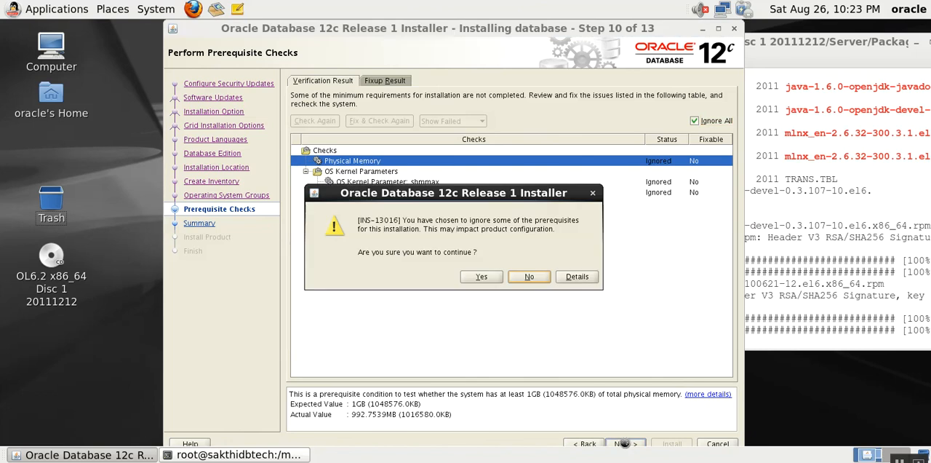
click(490, 281)
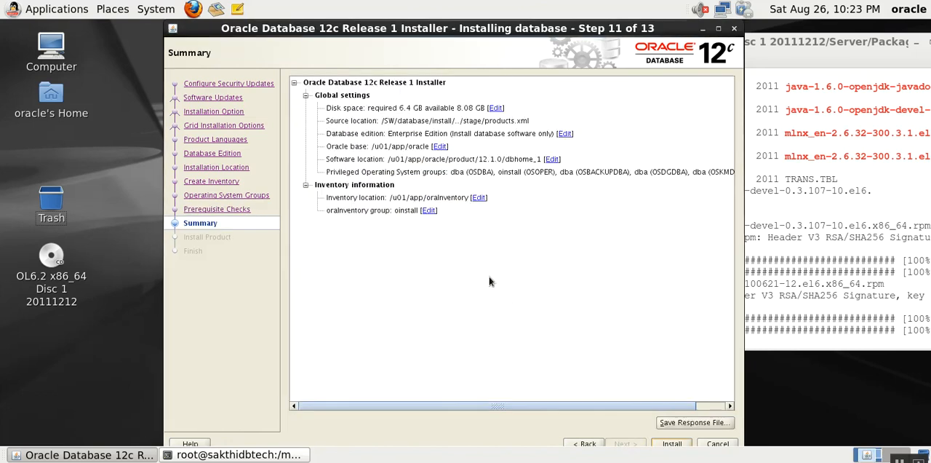
click(664, 444)
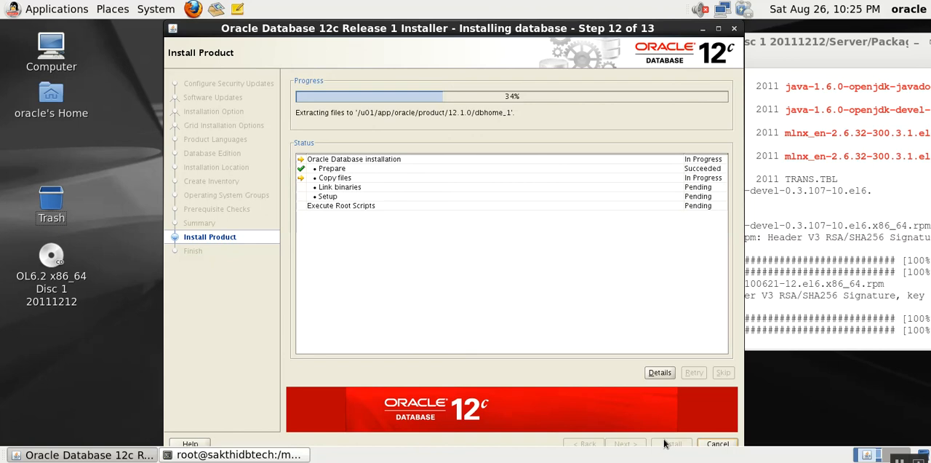
drag(447, 35, 417, 47)
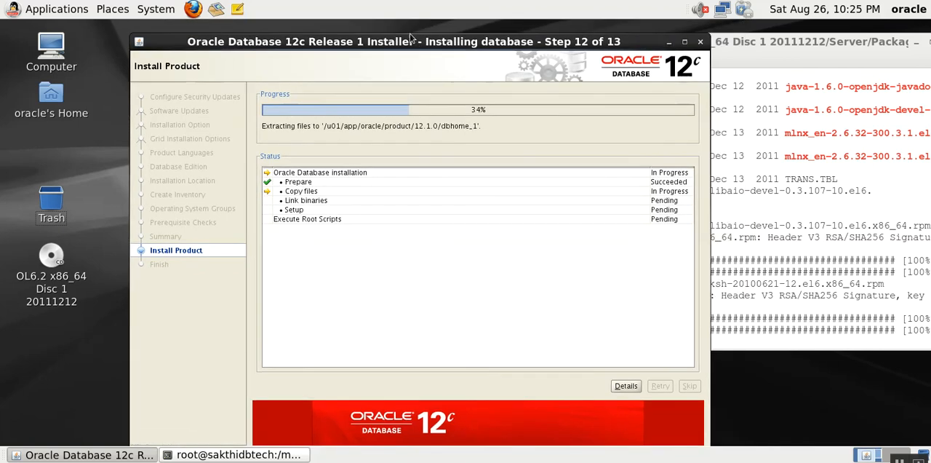
drag(408, 92, 389, 30)
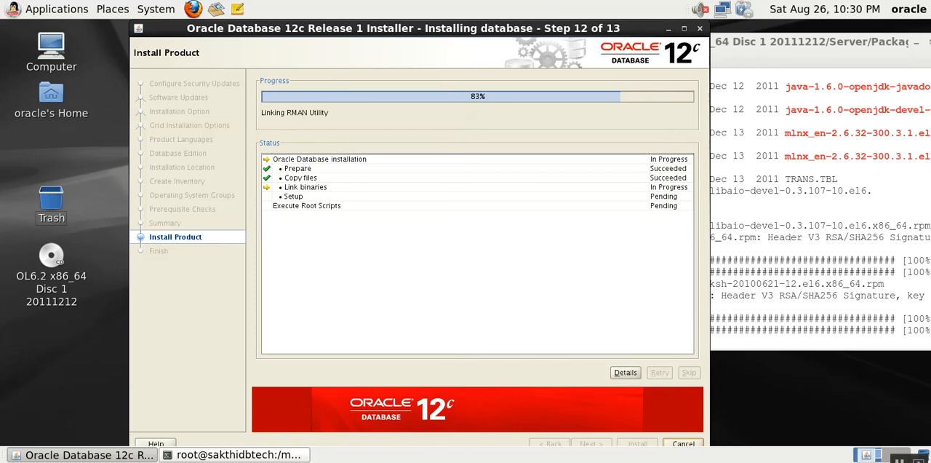
right_click(803, 461)
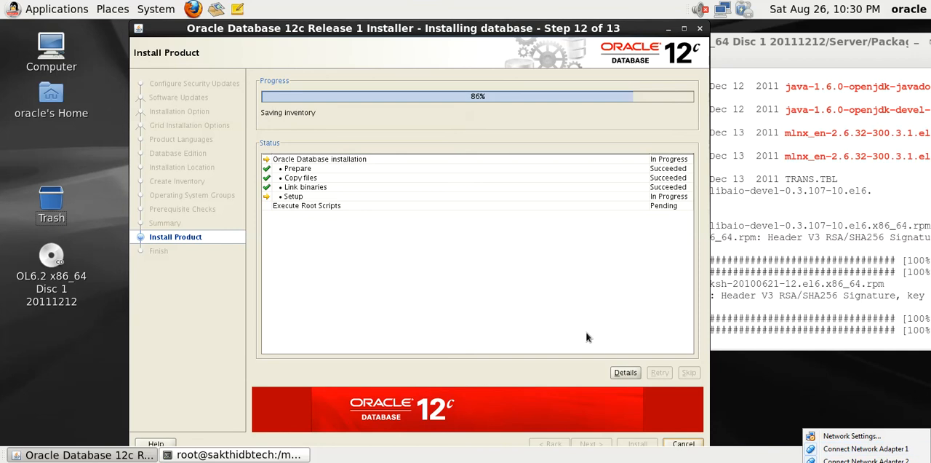
click(420, 34)
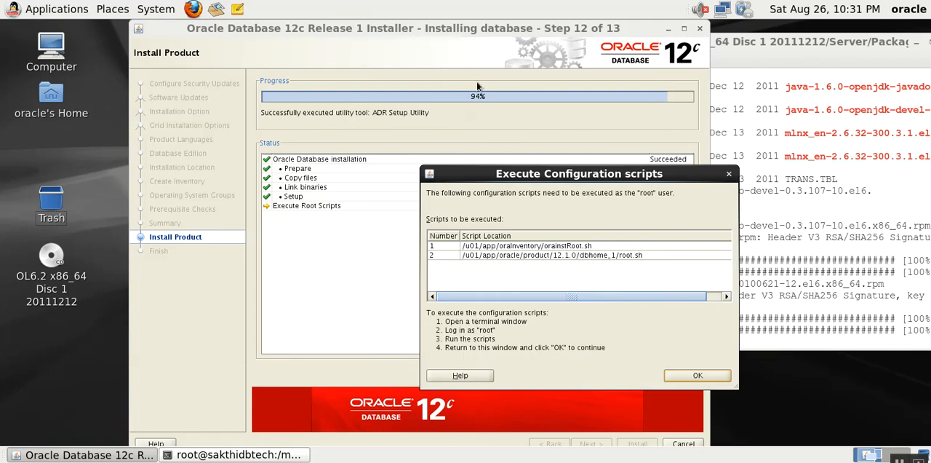
- Move the Execute Configuration scripts dialog aside and examine the paths of orainstRoot.sh and root.sh
drag(526, 174, 314, 95)
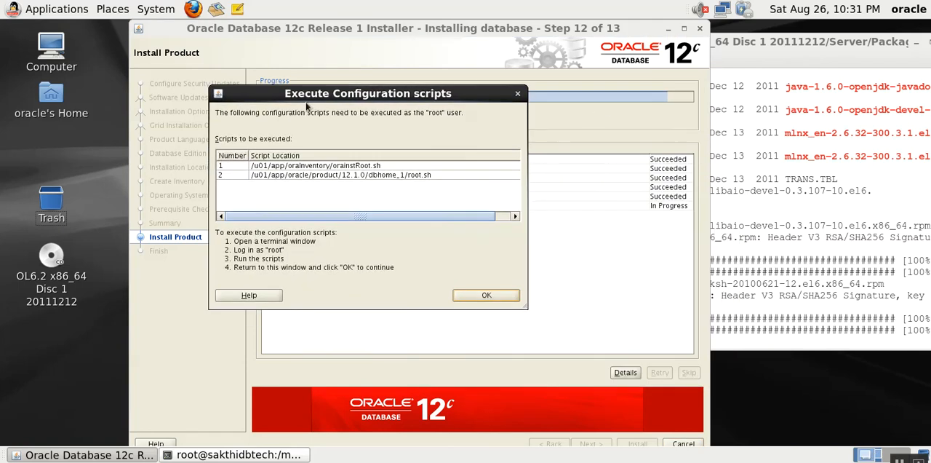
double_click(358, 168)
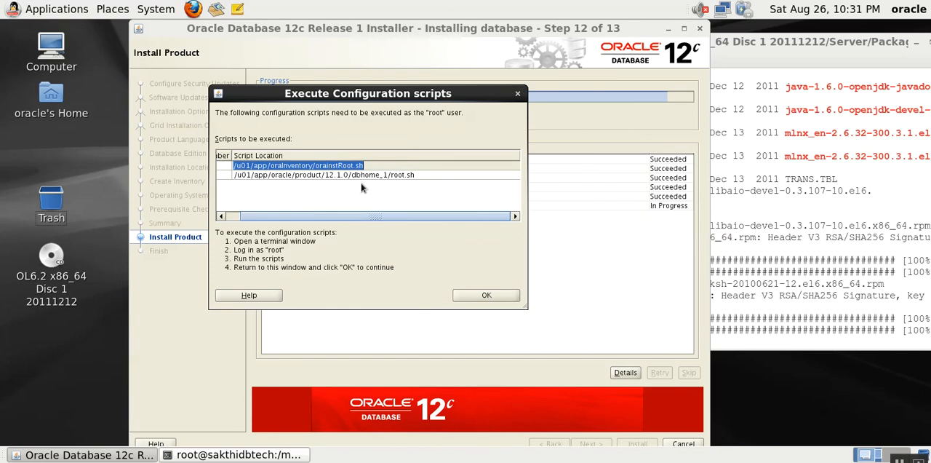
click(357, 176)
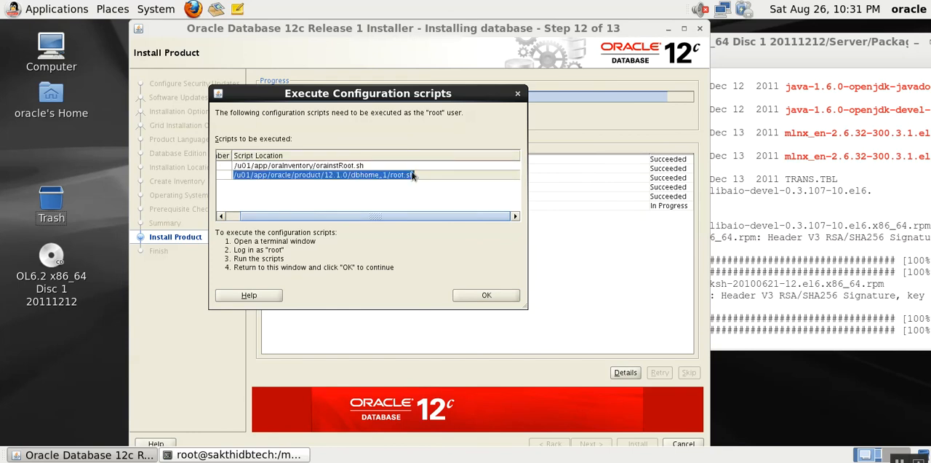
- Bring the root terminal forward beside the scripts dialog and try to change directory to /u01/app/oraInventory/orainstRoot.sh
click(778, 264)
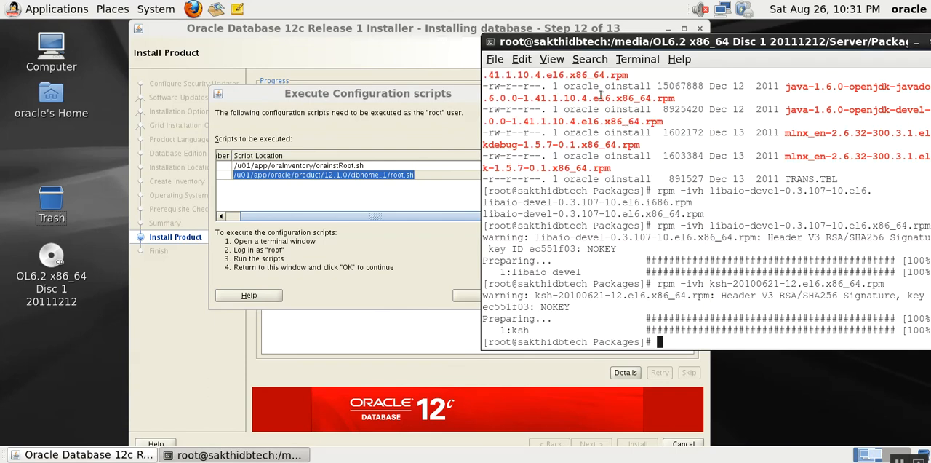
drag(547, 42, 527, 29)
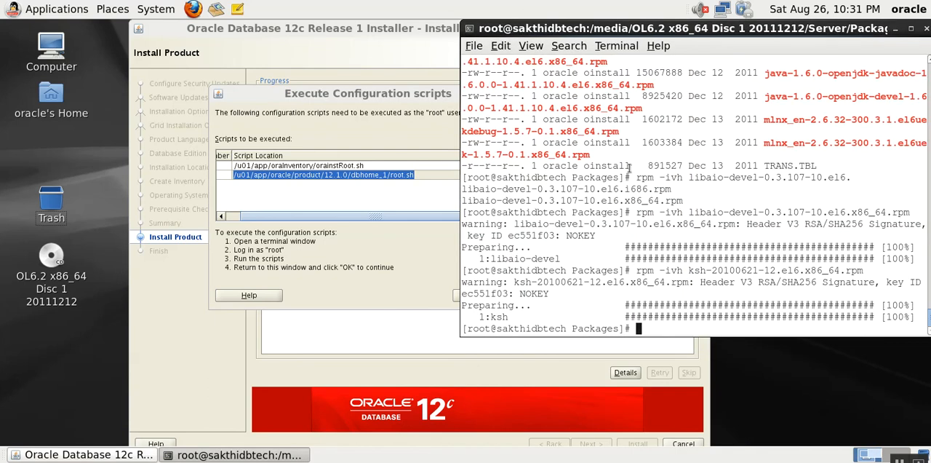
text(cd /u01/app/oraI)
key(Tab)
text(o)
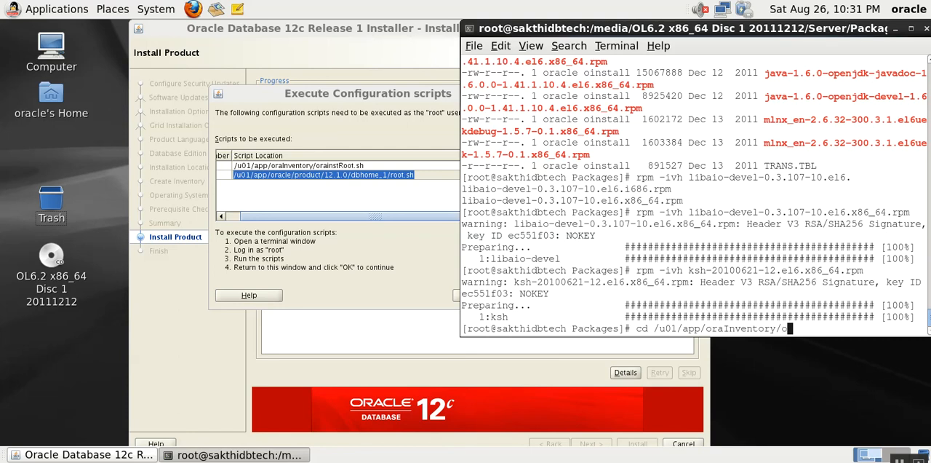
text(rai)
key(Tab)
key(Return)
- Try to run the inventory script as ./u01/app/oraInventory/orainstRoot.sh by reworking the previous command
key(Up)
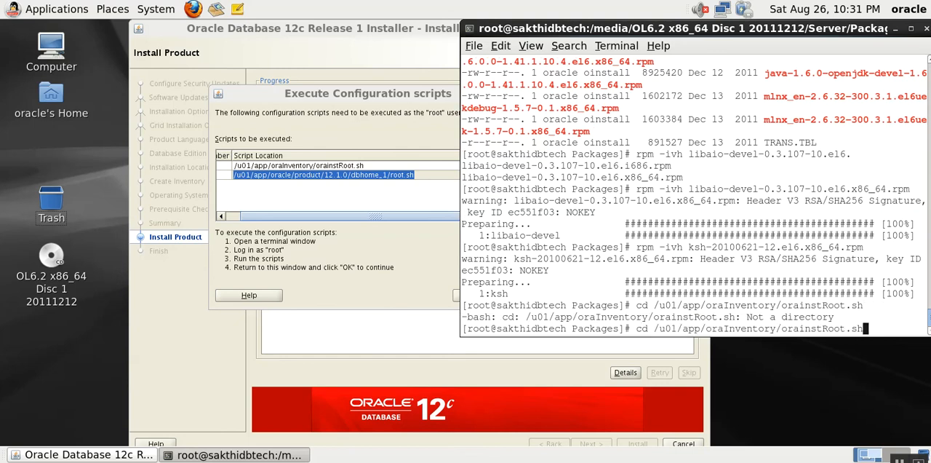
key(Left)
key(Left)
key(Left)
key(Left)
key(Left)
key(Left)
key(Left)
key(Left)
key(Left)
key(Left)
key(Left)
key(Left)
key(Left)
key(Left)
key(Left)
key(Left)
key(Left)
key(Left)
key(Left)
key(Left)
key(Left)
key(Left)
key(BackSpace)
key(BackSpace)
key(BackSpace)
text(.)
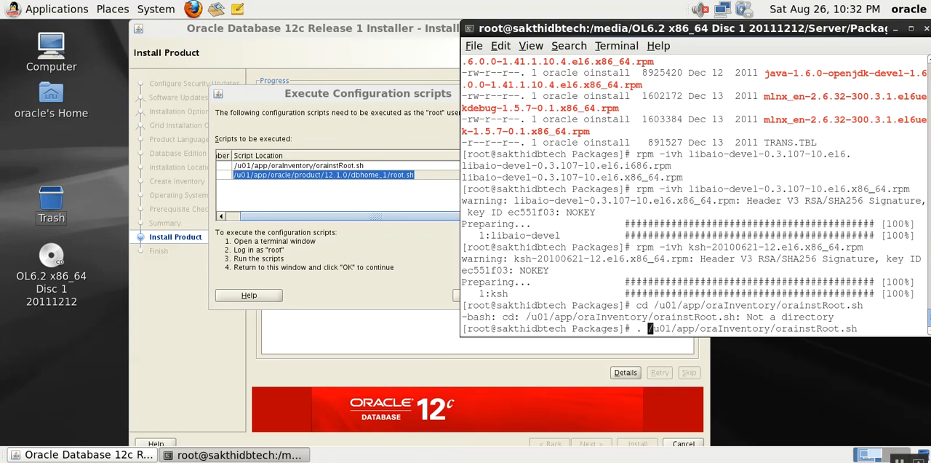
key(BackSpace)
key(Return)
- Run the inventory script by its absolute path, /u01/app/oraInventory/orainstRoot.sh
key(Up)
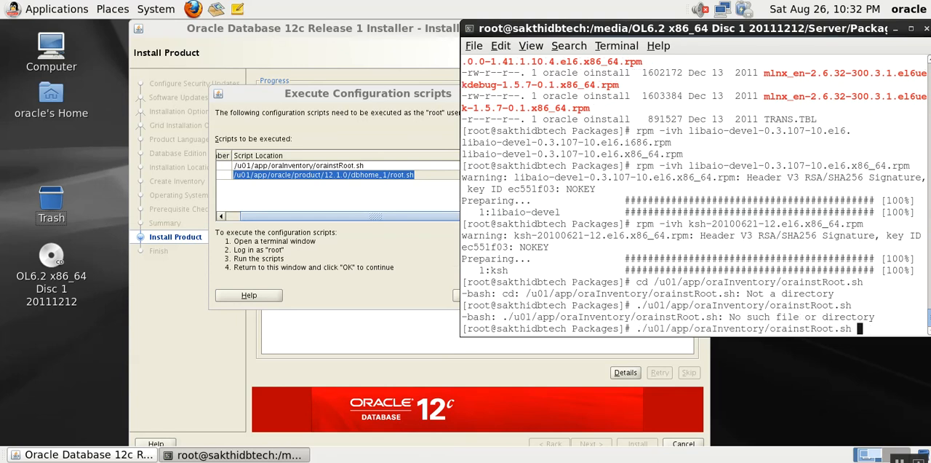
key(Left)
key(Left)
key(Left)
key(Left)
key(Left)
key(Left)
key(Left)
key(Left)
key(Left)
key(Left)
key(Left)
key(Left)
key(Left)
key(Left)
key(Left)
key(Left)
key(Left)
key(Left)
key(Left)
key(Left)
key(Left)
key(Left)
key(Left)
key(Left)
key(Left)
key(Left)
key(Left)
key(Left)
key(Left)
key(Left)
key(Left)
key(Left)
key(Left)
key(Left)
key(Left)
key(Left)
key(Left)
key(Delete)
key(Return)
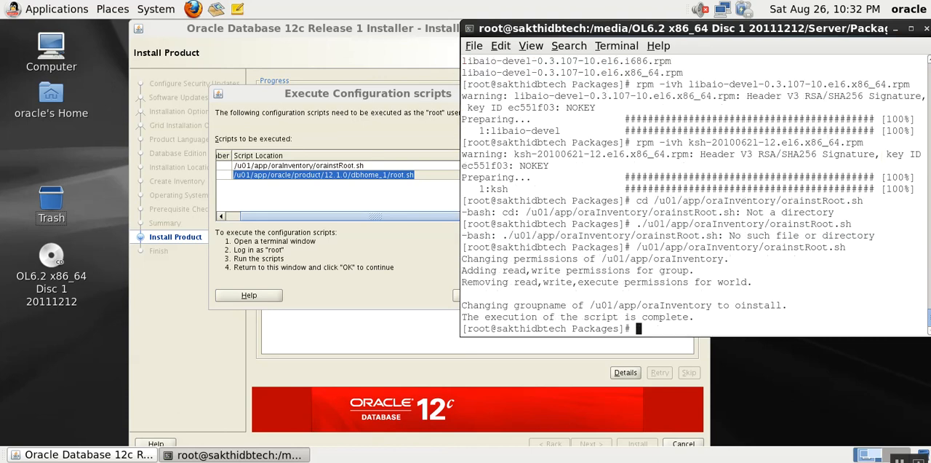
- Run /u01/app/oracle/product/12.1.0/dbhome_1/root.sh and accept the default local bin directory
key(Up)
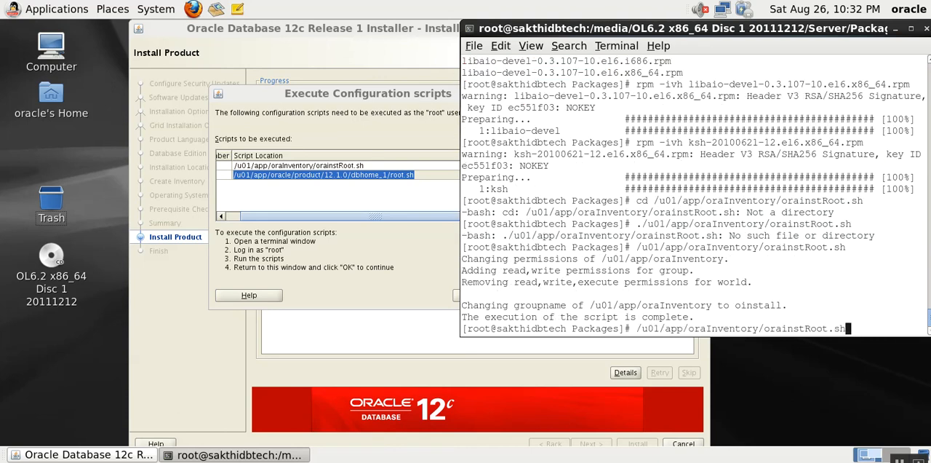
key(BackSpace)
key(BackSpace)
key(BackSpace)
key(BackSpace)
key(BackSpace)
key(BackSpace)
key(BackSpace)
key(BackSpace)
key(BackSpace)
key(BackSpace)
key(BackSpace)
key(BackSpace)
key(BackSpace)
key(BackSpace)
key(BackSpace)
key(BackSpace)
key(BackSpace)
key(BackSpace)
key(BackSpace)
key(BackSpace)
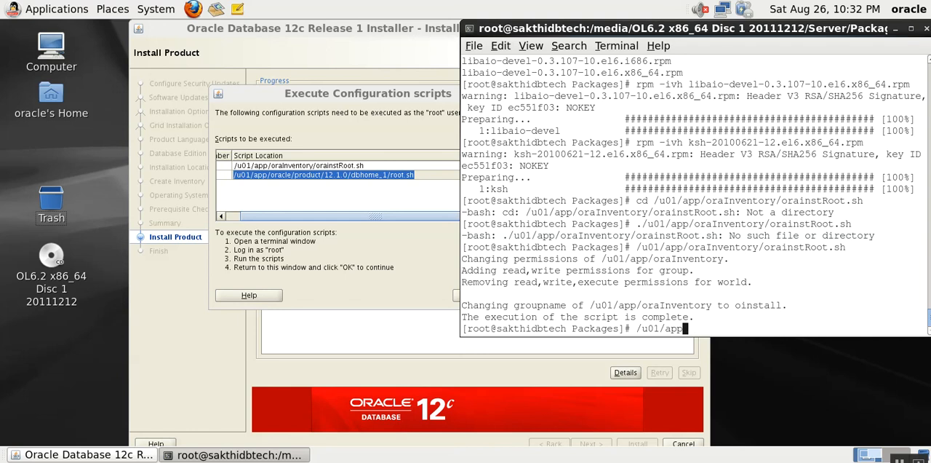
text(/oracle/product/)
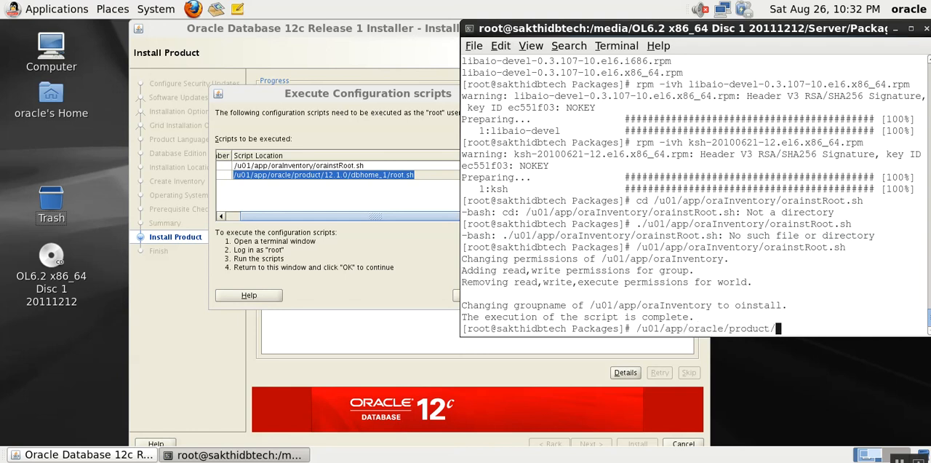
text(12.1.0/dbhome_1/root.sh)
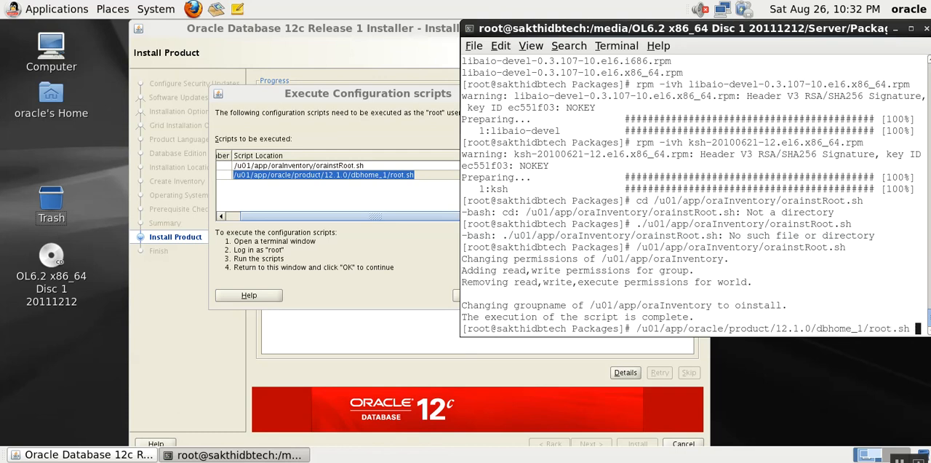
key(Return)
key(Return)
key(Return)
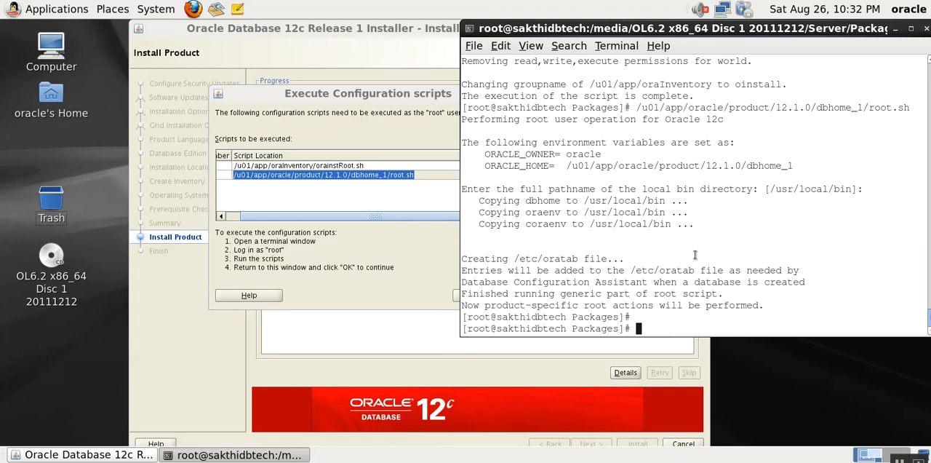
- Exit the root terminal, confirm that the configuration scripts were executed, and close the finished Oracle installer
key(ctrl+d)
key(ctrl+d)
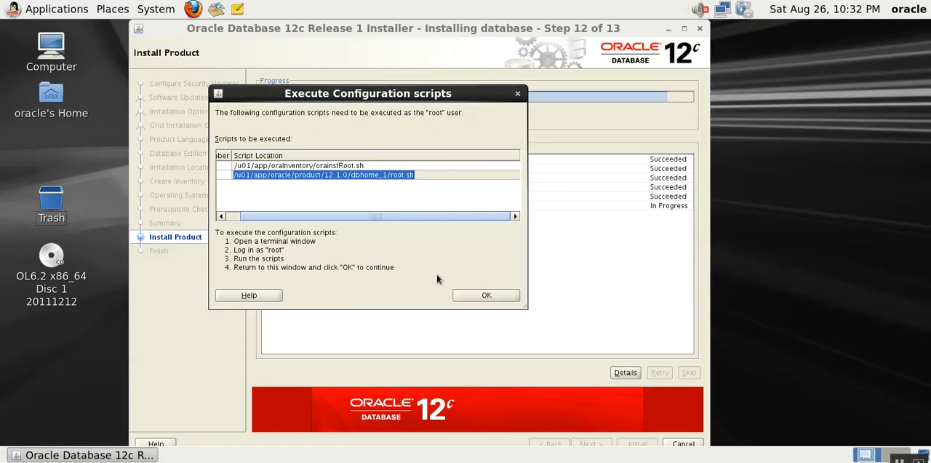
click(483, 294)
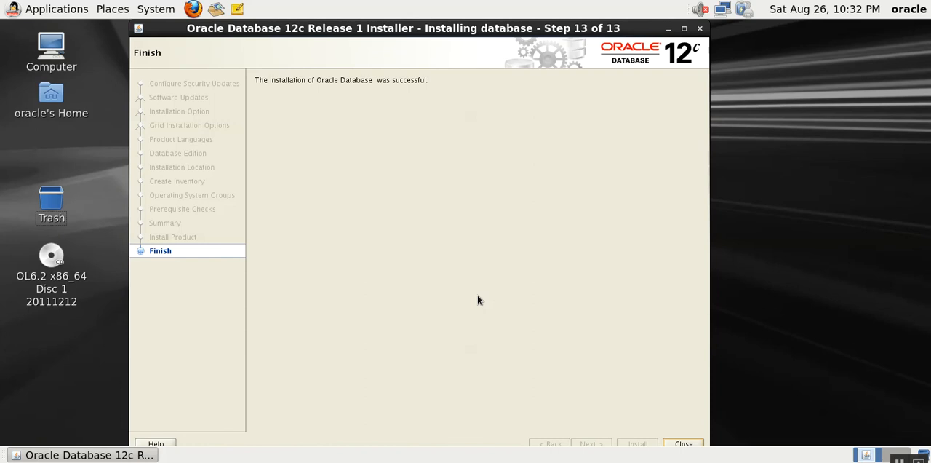
click(683, 444)
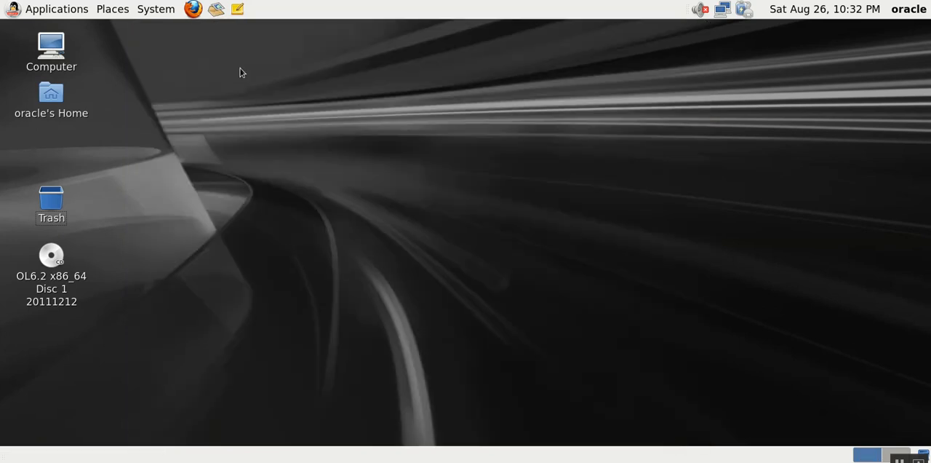
- Open a new terminal from the desktop as the oracle user and change to the home directory
right_click(243, 72)
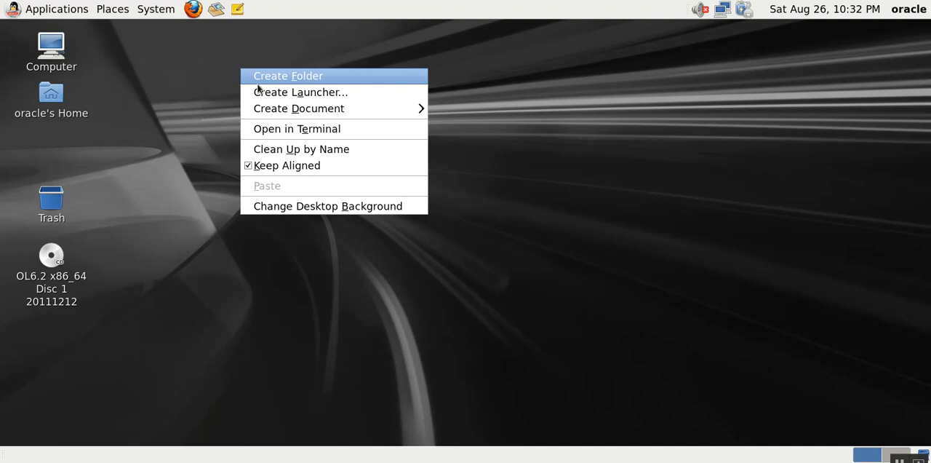
click(280, 130)
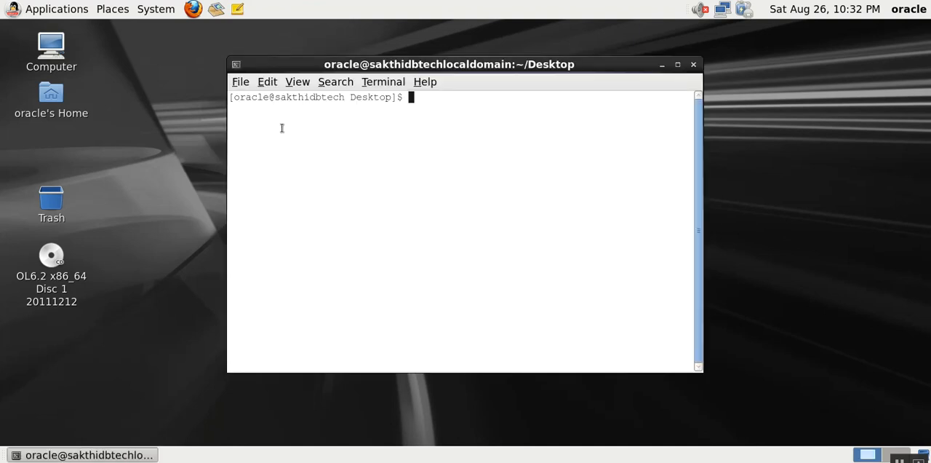
key(Return)
text(cd)
key(Return)
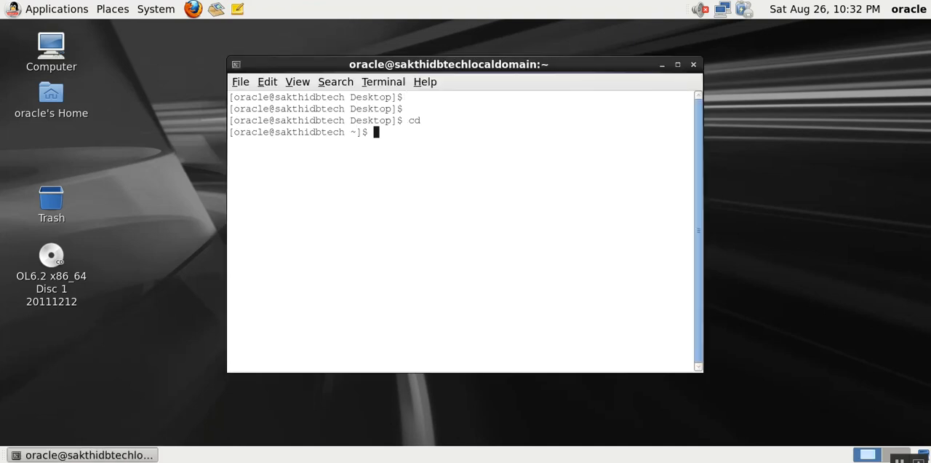
- Try to start sqlplus from the oracle home directory
text(sqlplus)
key(Return)
key(Return)
key(Return)
key(Return)
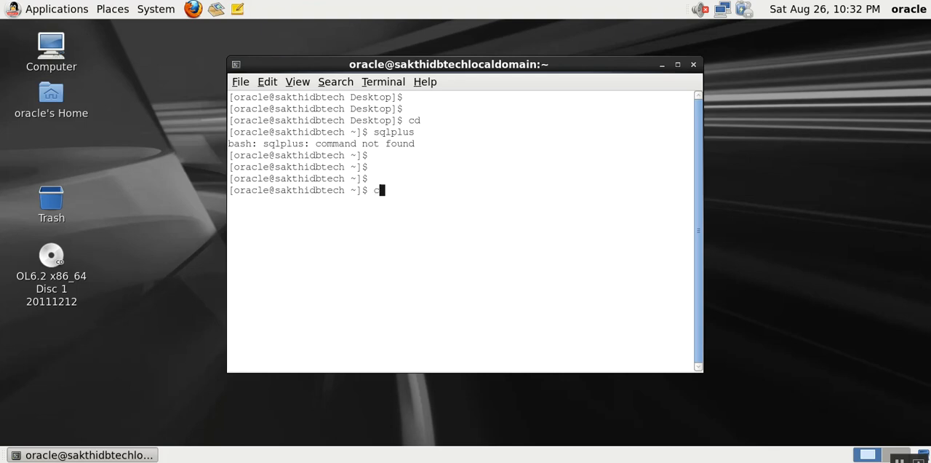
- Display the PATH variable with echo $PATH and examine its directory entries
text(cd)
key(Return)
text(vo .bash)
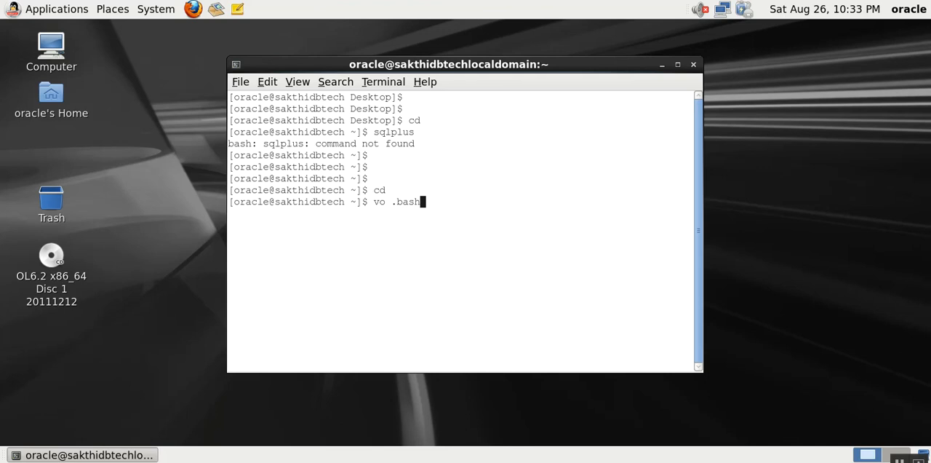
key(BackSpace)
key(BackSpace)
key(BackSpace)
key(BackSpace)
key(BackSpace)
key(BackSpace)
key(BackSpace)
key(BackSpace)
text(echo $PATH)
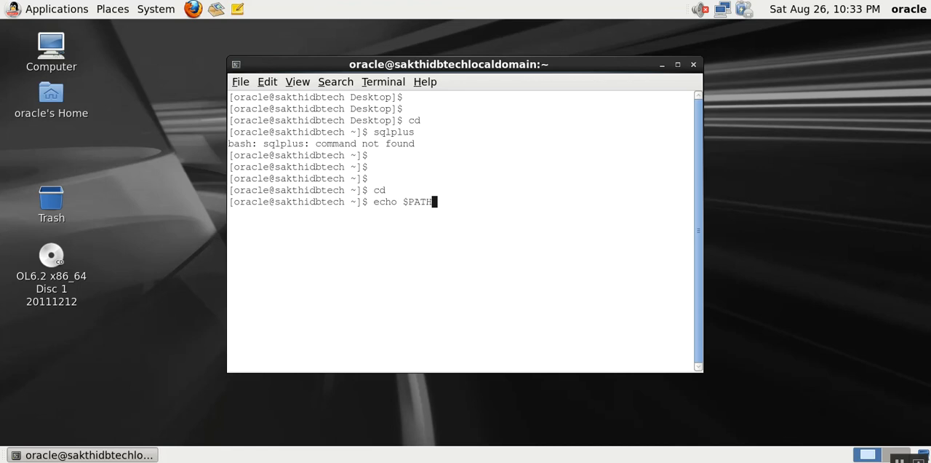
key(Return)
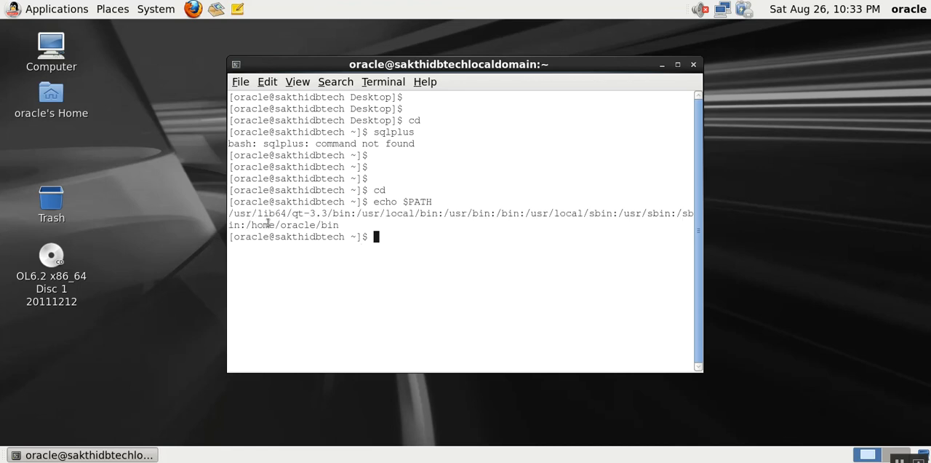
drag(248, 225, 305, 227)
click(330, 235)
- Run ls, locate its binary with which ls, and find the matching /bin entry in the PATH output
text(ls)
key(Return)
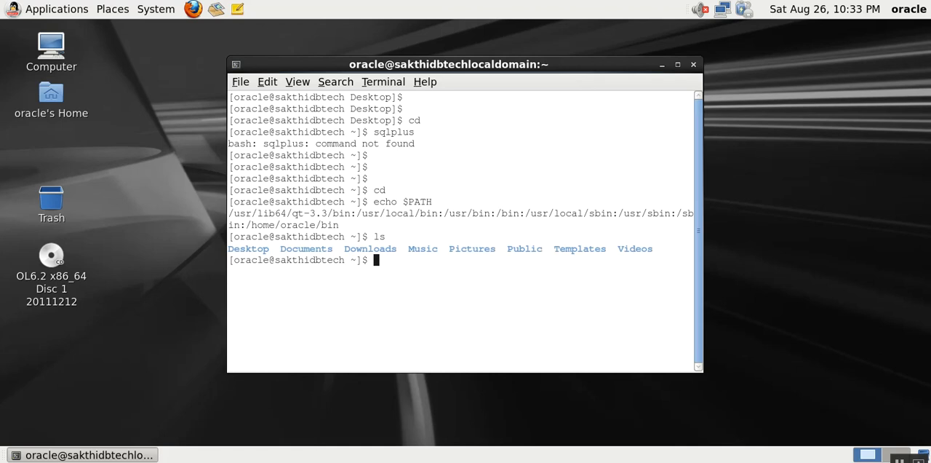
text(which ls)
key(Return)
drag(275, 283, 316, 283)
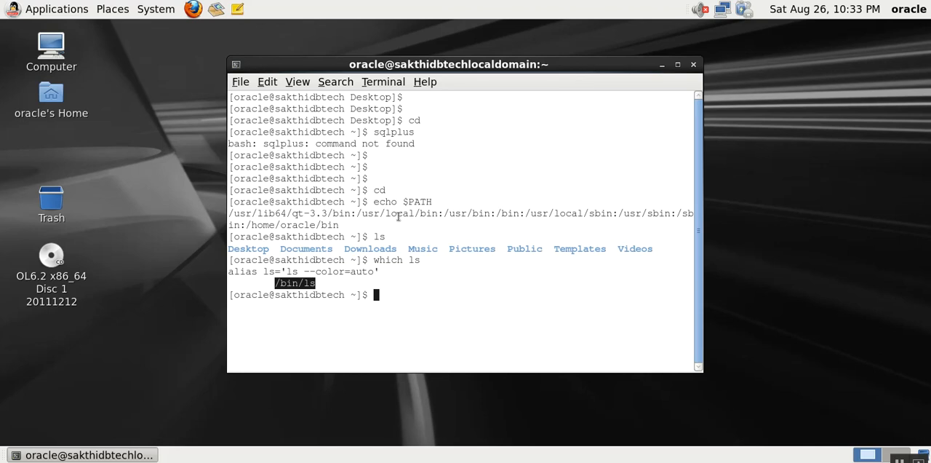
drag(521, 213, 496, 213)
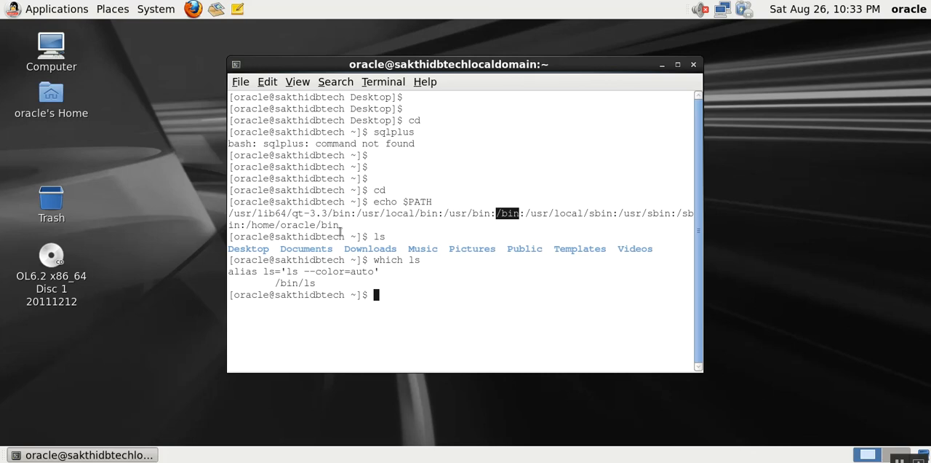
- Try sqlplus again, and export ORACLE_HOME as /u01/app/oracle/product/12.1.0/dbhome_1
text(sqlplus)
key(Return)
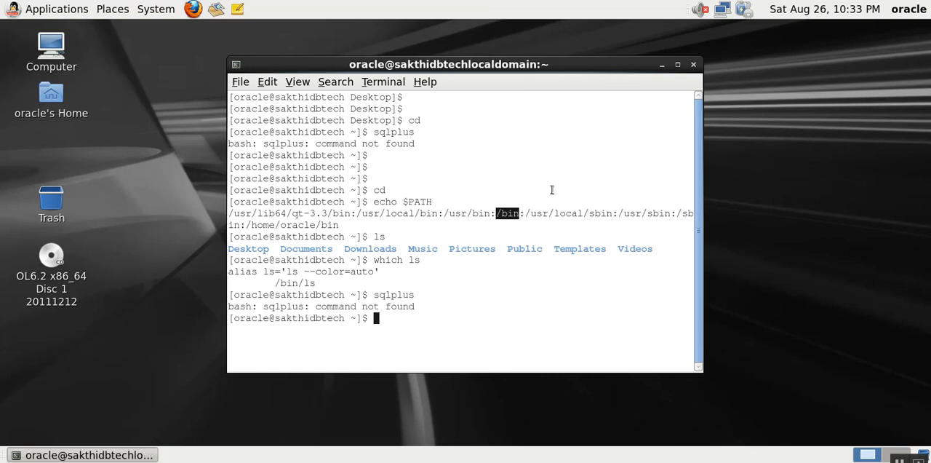
text(export ORACLE)
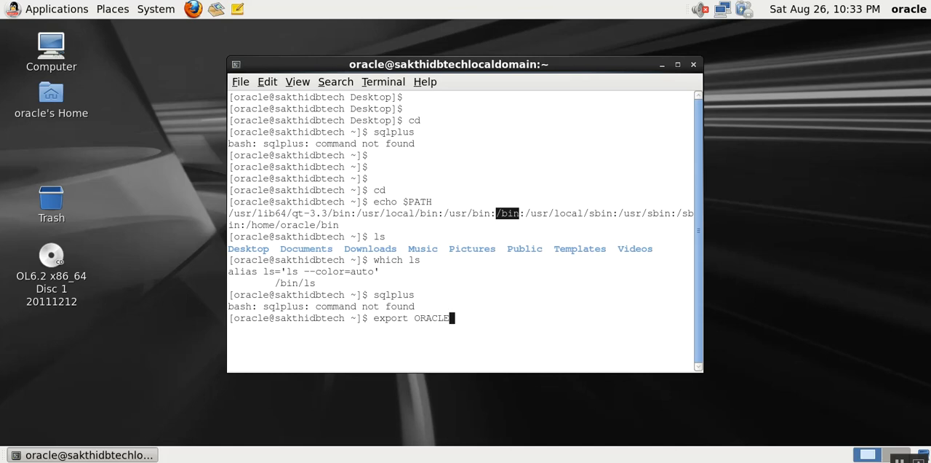
text(_HOME=/u01/)
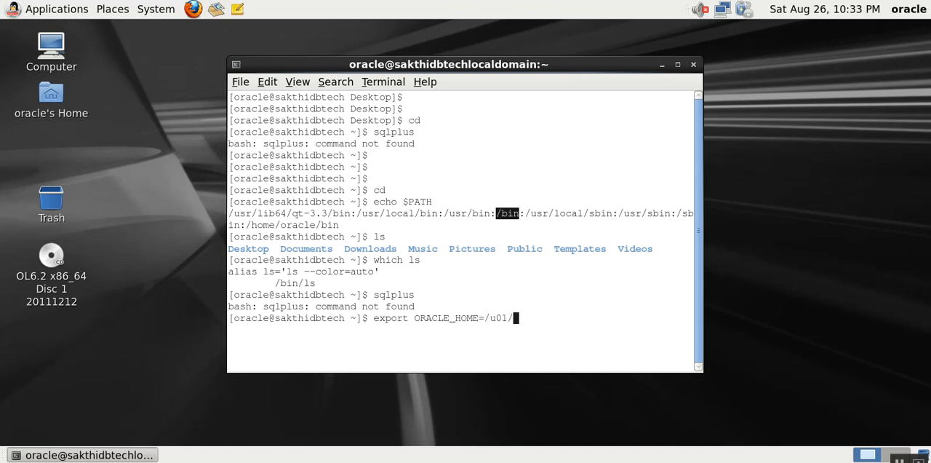
text(app/)
text(oracle/)
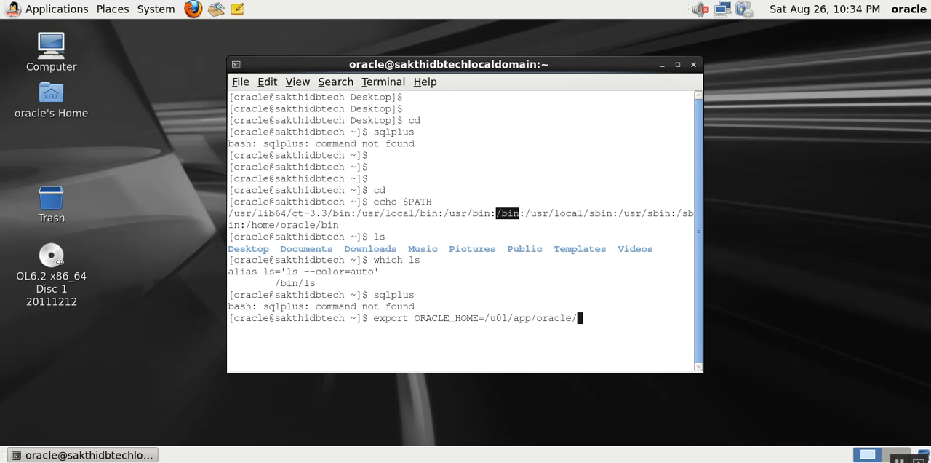
text(product/12.1.0/dbhome_1/)
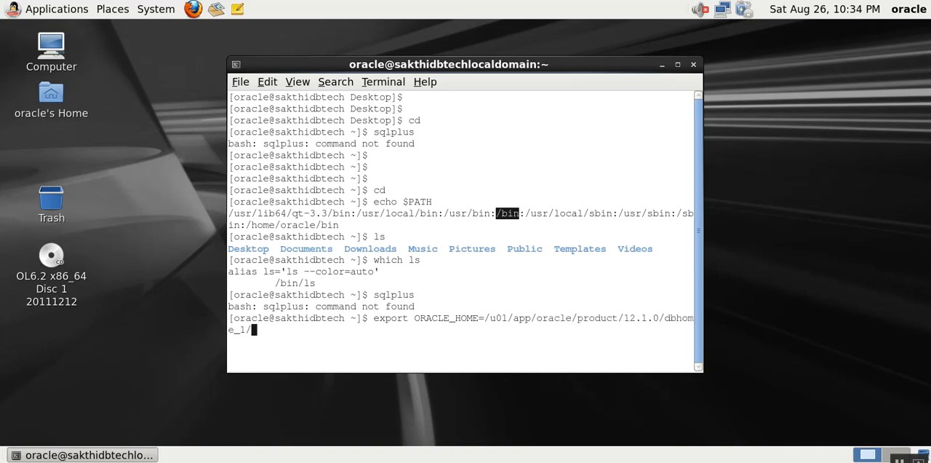
key(BackSpace)
key(Return)
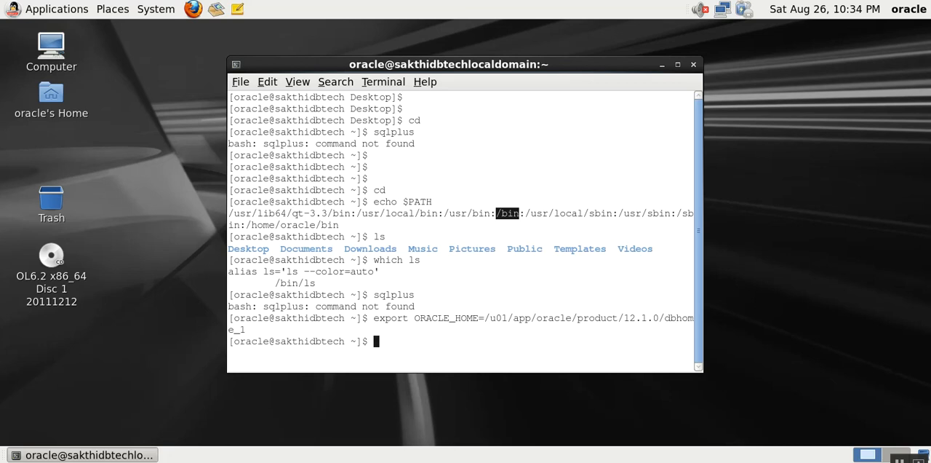
- Export PATH as $ORACLE_HOME/bin
text(export PAT)
shift+click(366, 289)
text(H=)
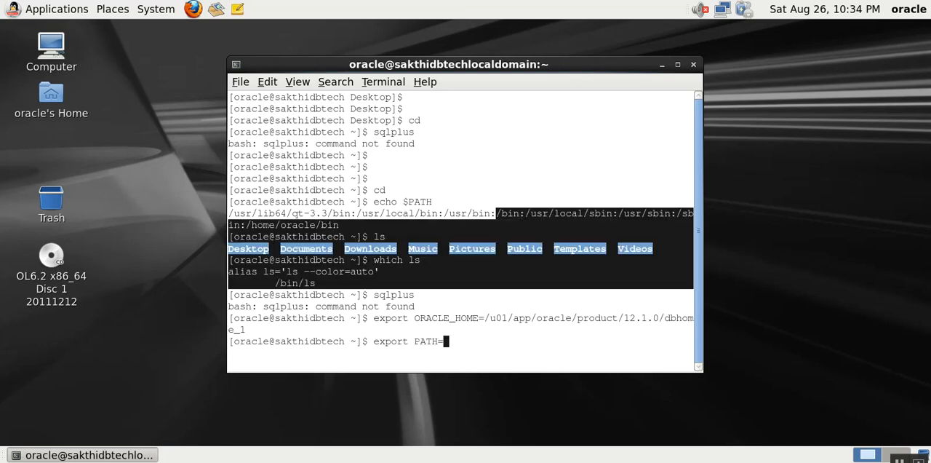
text($)
click(382, 311)
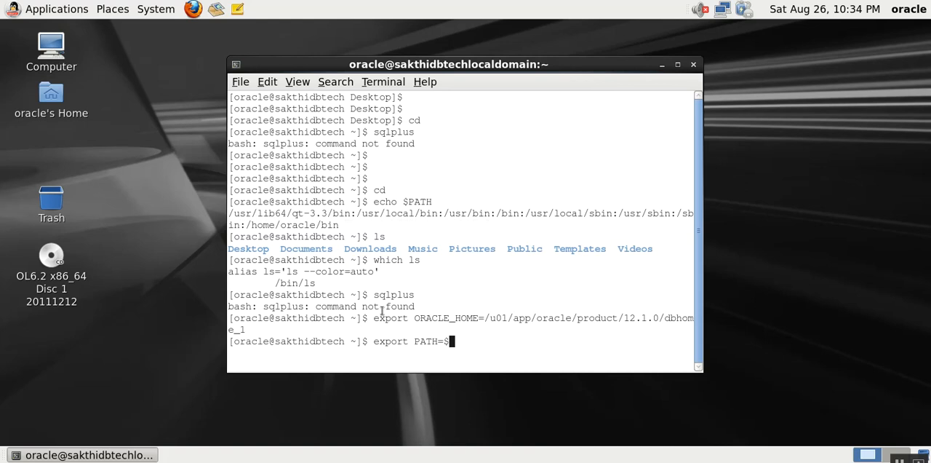
text(ORACLE_HOME)
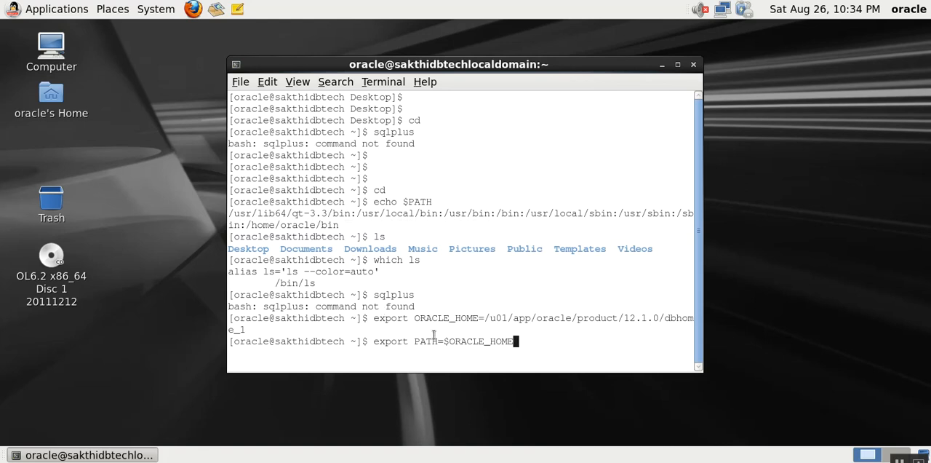
text(/bin)
key(Return)
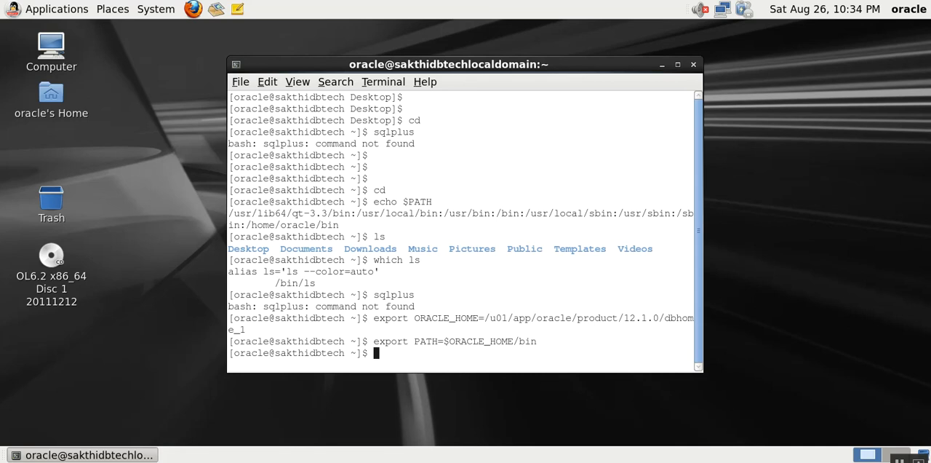
- Run sqlplus, cancel it at the user-name prompt, and run ls to test the current PATH
text(which)
key(BackSpace)
key(BackSpace)
key(BackSpace)
key(BackSpace)
key(BackSpace)
text(echo $)
key(BackSpace)
key(BackSpace)
key(BackSpace)
key(BackSpace)
key(BackSpace)
key(BackSpace)
text(sqlplus)
key(Return)
key(ctrl+c)
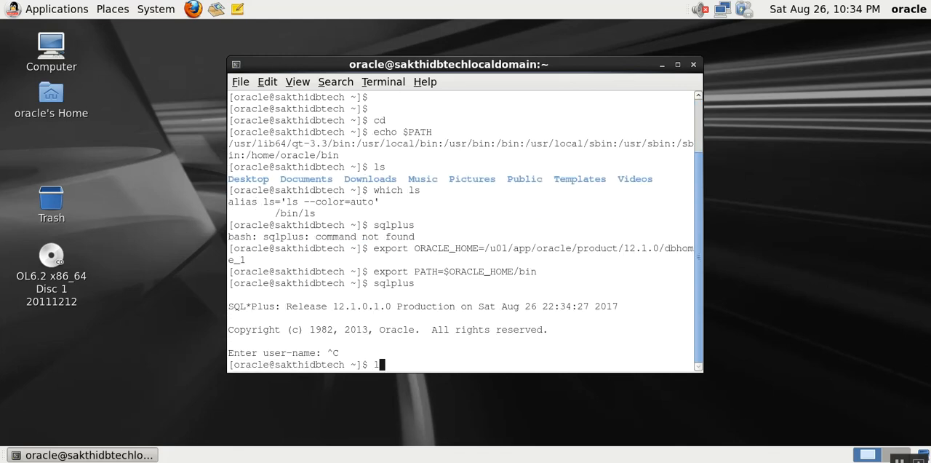
text(ls)
key(Return)
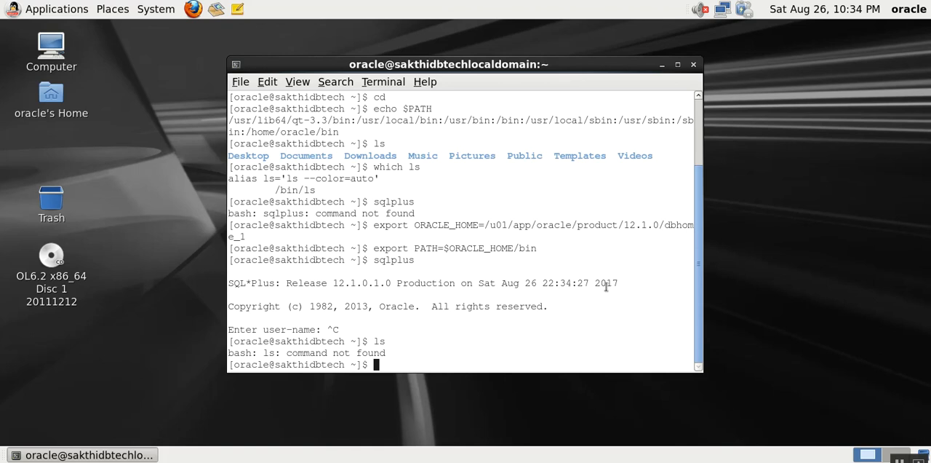
- Highlight the PATH assignment in the export command, open a second terminal from the desktop, and widen the first terminal
drag(417, 247, 531, 246)
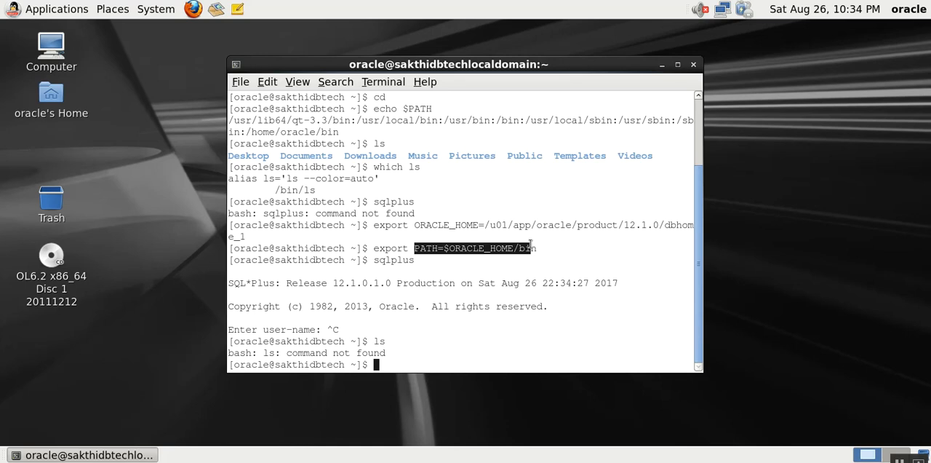
drag(531, 246, 546, 248)
right_click(761, 177)
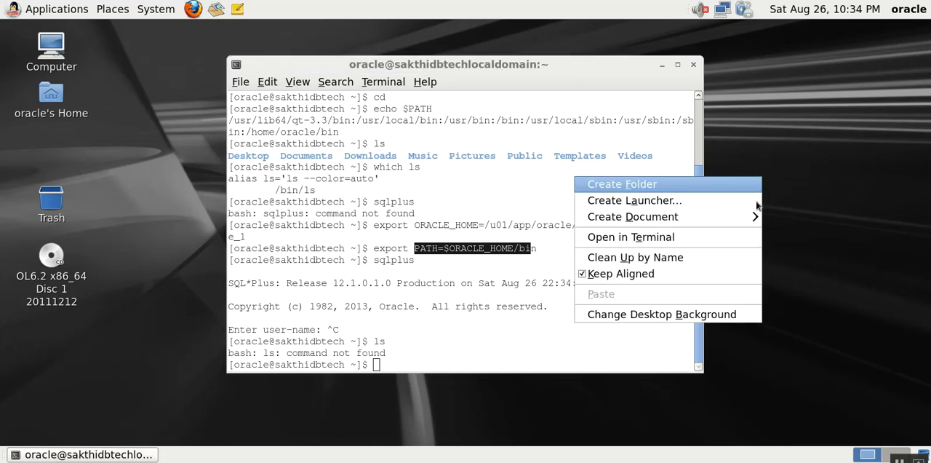
click(720, 248)
click(519, 79)
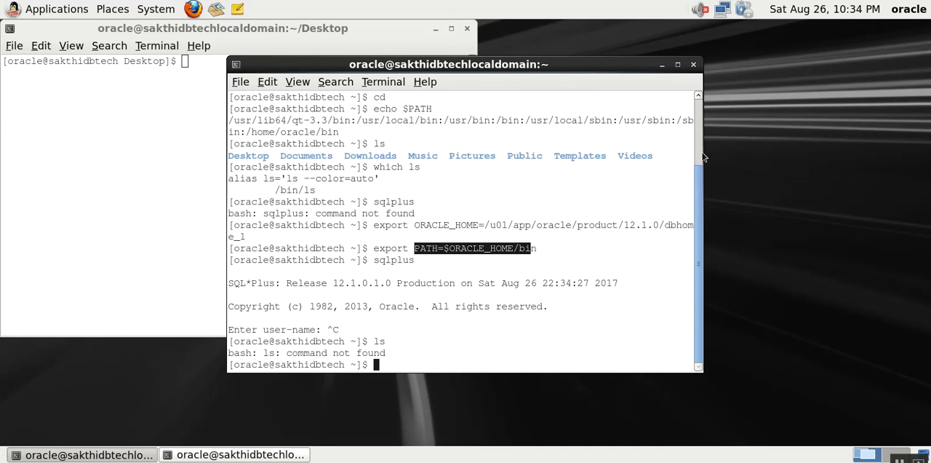
drag(699, 156, 791, 156)
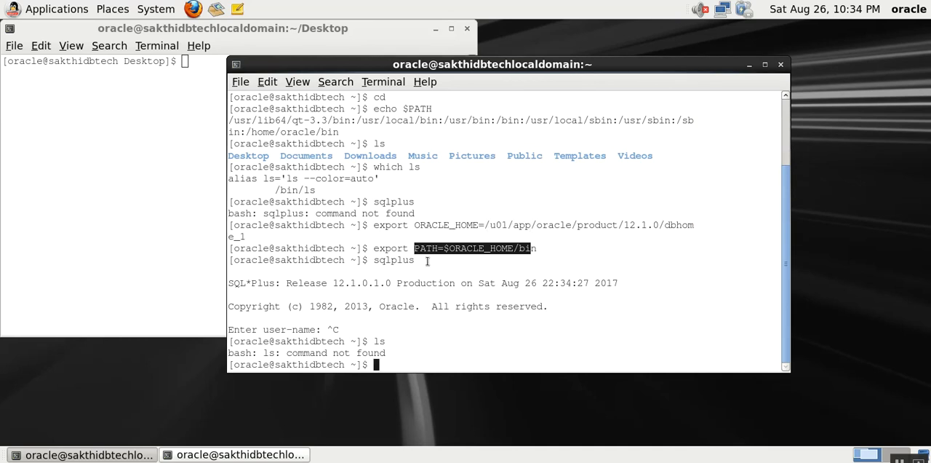
- Copy the ORACLE_HOME export command into the new terminal and run it with the path /u01/app/oracle/product/12.1.0/dbhome
drag(375, 226, 693, 226)
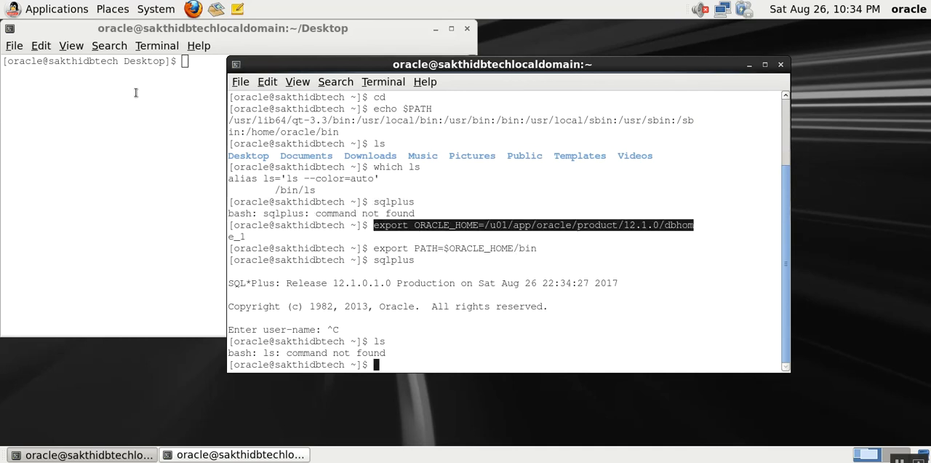
click(270, 82)
click(277, 98)
click(158, 99)
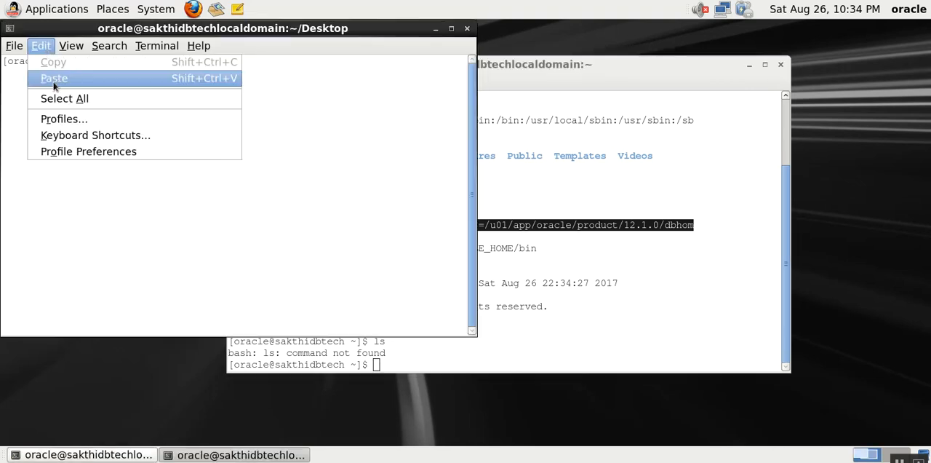
click(54, 78)
text(e)
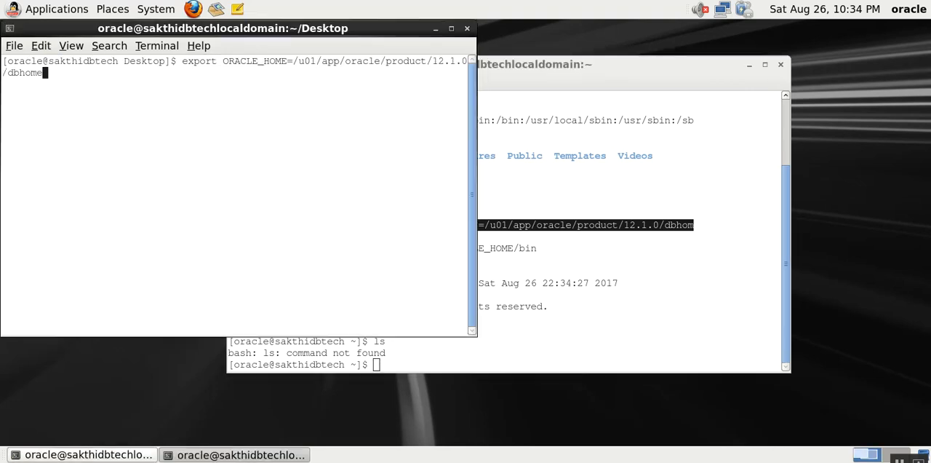
key(Return)
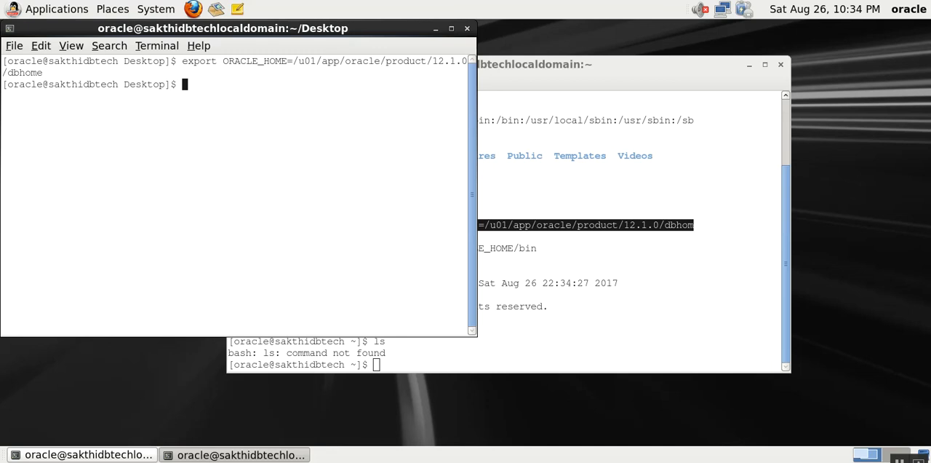
- Display the PATH variable in the second terminal with echo $PATH
text(export )
text(PATH)
key(BackSpace)
key(BackSpace)
key(BackSpace)
key(BackSpace)
key(BackSpace)
key(BackSpace)
key(BackSpace)
key(BackSpace)
key(BackSpace)
key(BackSpace)
key(BackSpace)
text(echo $PATH)
key(Return)
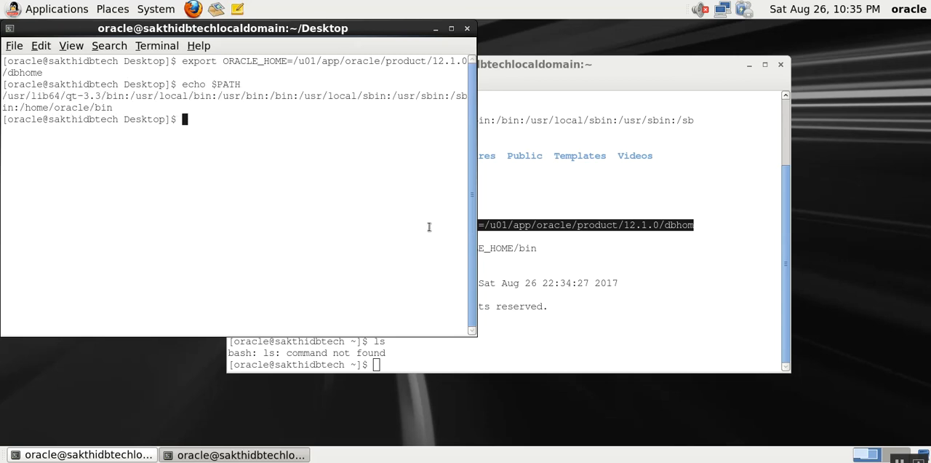
click(517, 255)
click(166, 157)
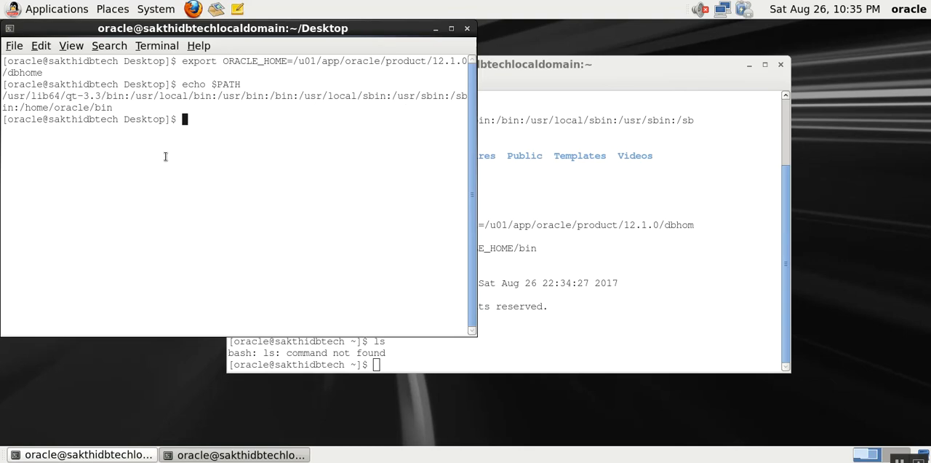
- Append the Oracle binaries to the existing path by exporting PATH=$PATH:$ORACLE_HOME/bin in the second terminal
text(export PATH=)
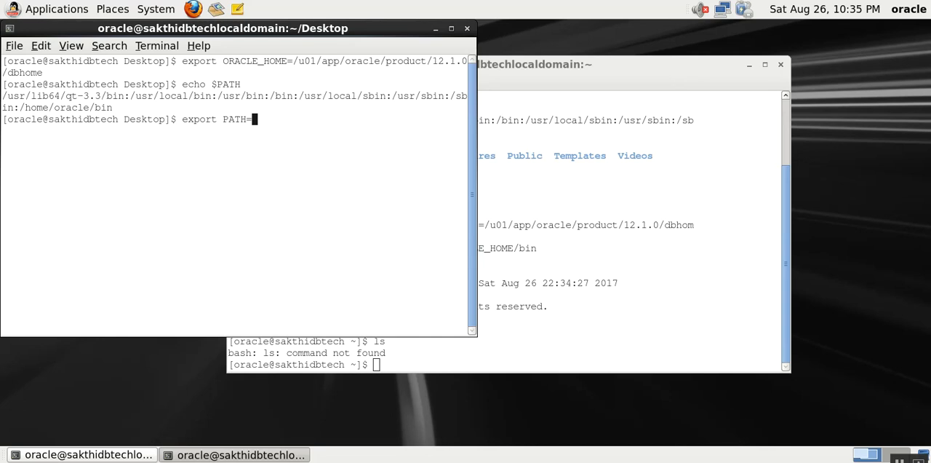
text($PATH)
key(BackSpace)
key(BackSpace)
key(BackSpace)
text(AA)
key(BackSpace)
text(TH)
text(:$ORACLE_HOE)
key(BackSpace)
text(ME)
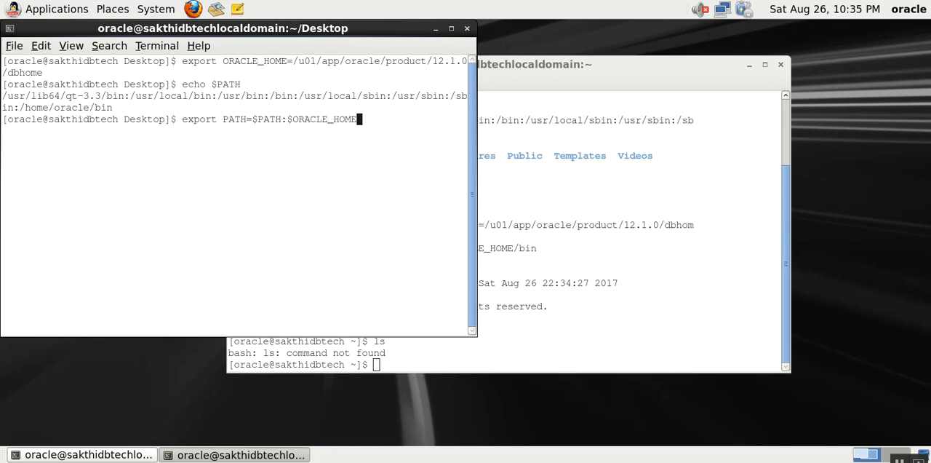
text(/bin)
key(Return)
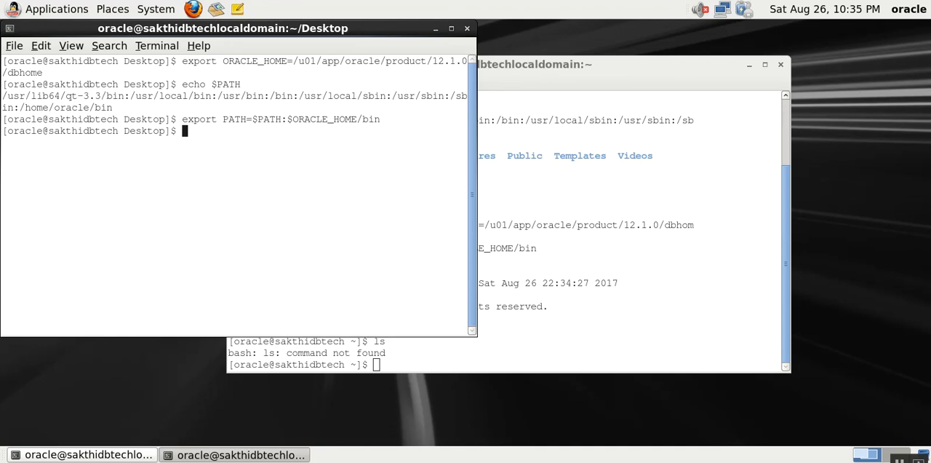
- Run ls and try to locate the SQL*Plus binary with which sqlplus
text(ls)
key(Return)
text(w)
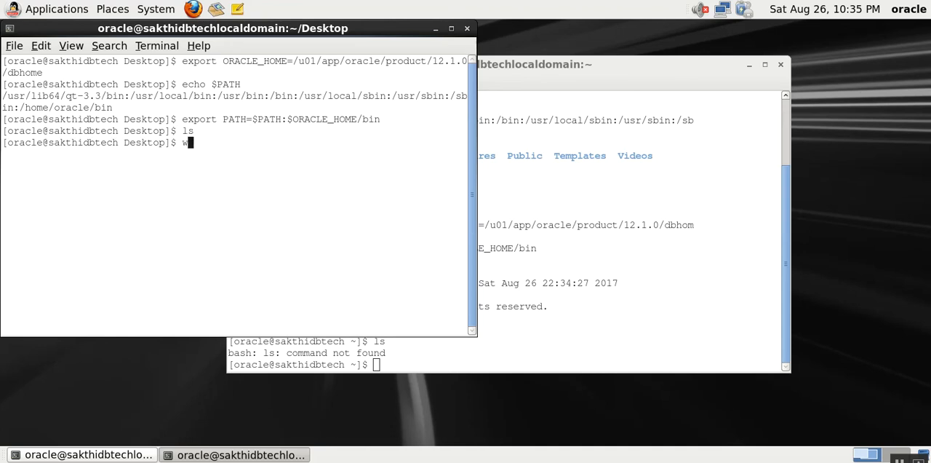
text(hich sqlplus)
key(Return)
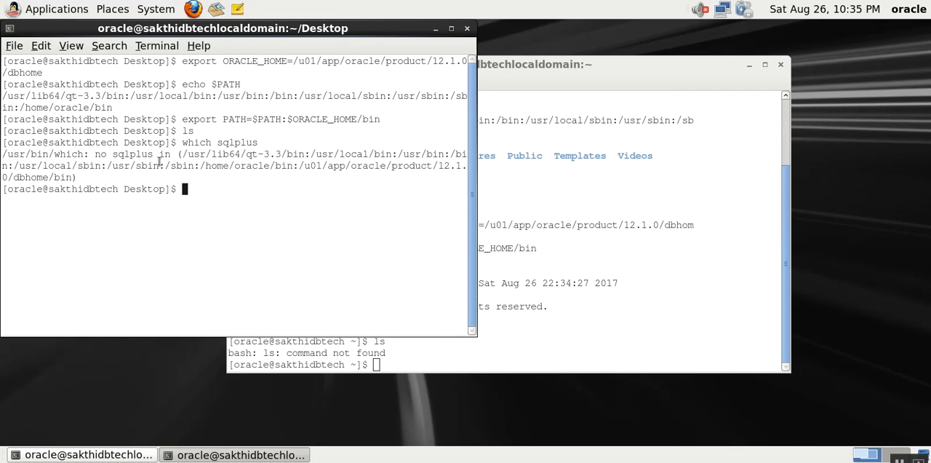
- Widen the second terminal and check the end of the ORACLE_HOME path exported in the first terminal
click(570, 251)
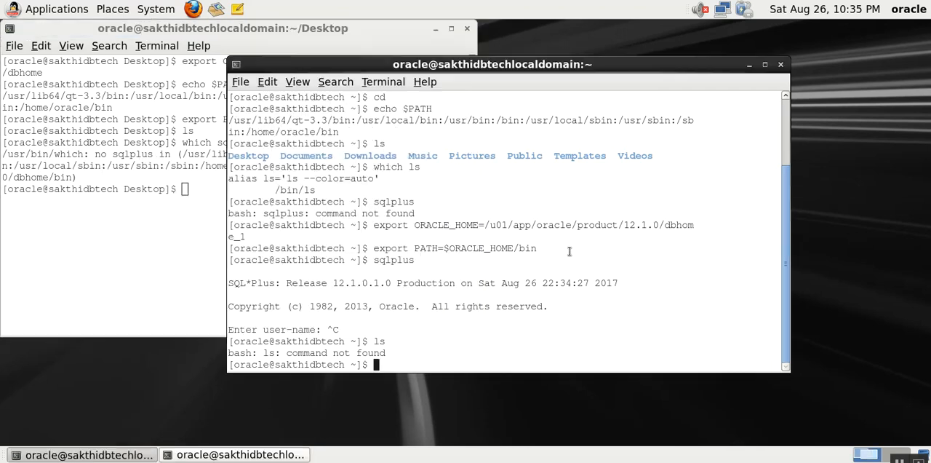
click(117, 198)
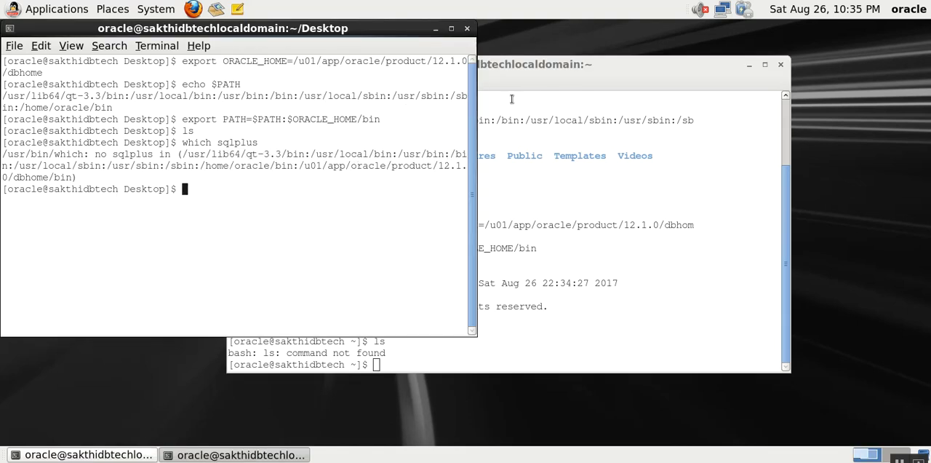
drag(471, 111, 547, 110)
click(602, 226)
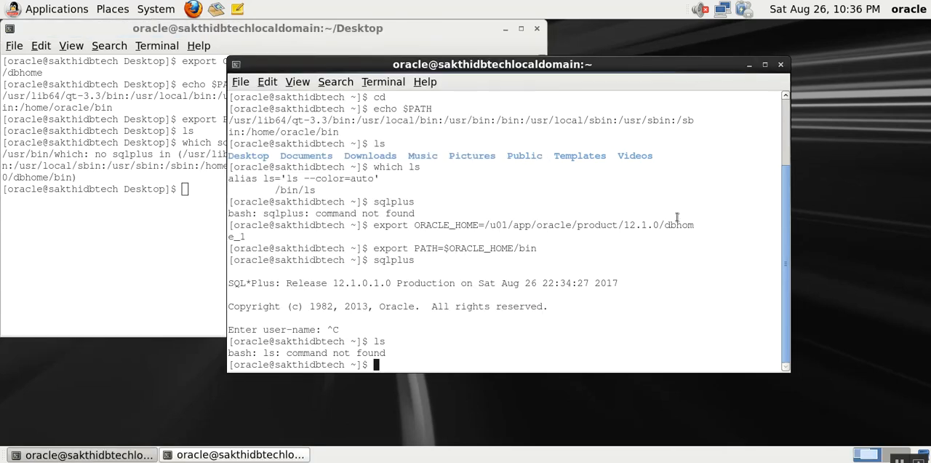
drag(233, 236, 249, 239)
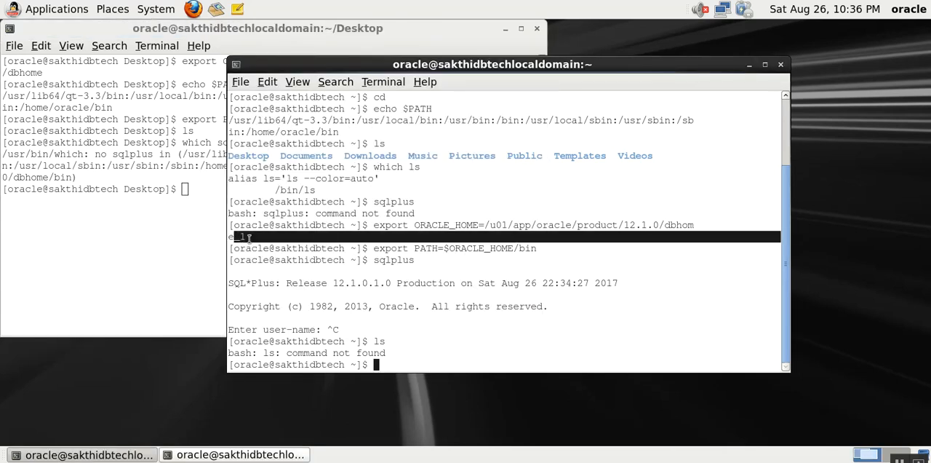
- Export ORACLE_HOME as /u01/app/oracle/product/12.1.0/dbhome_1 in the second terminal and check it with which sqlplus
click(173, 234)
key(Up)
key(Up)
key(Up)
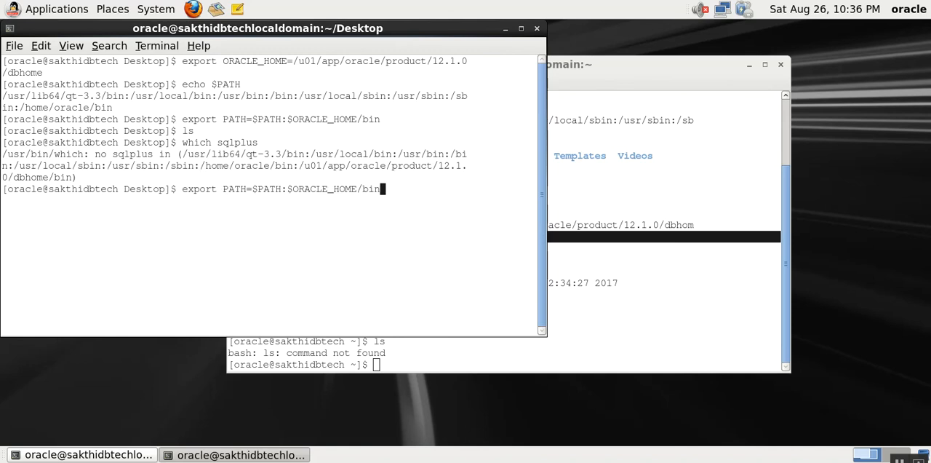
key(Up)
key(Up)
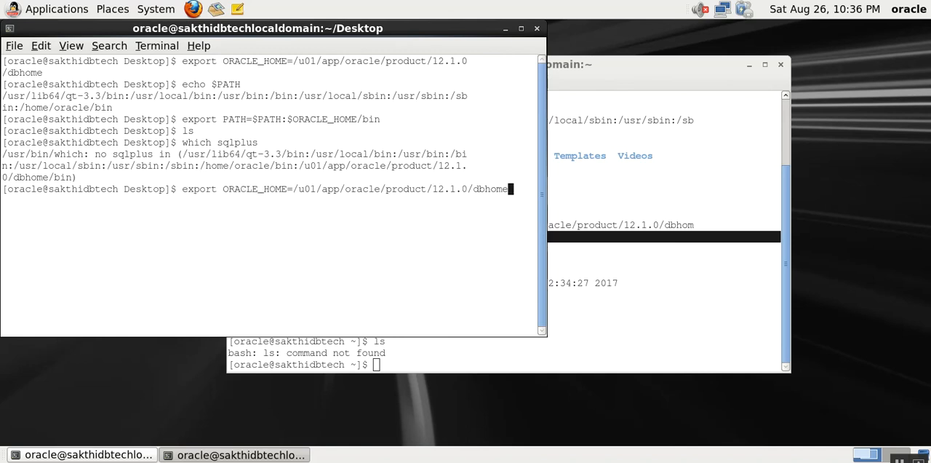
text(_1)
key(Return)
key(Up)
key(Up)
key(Return)
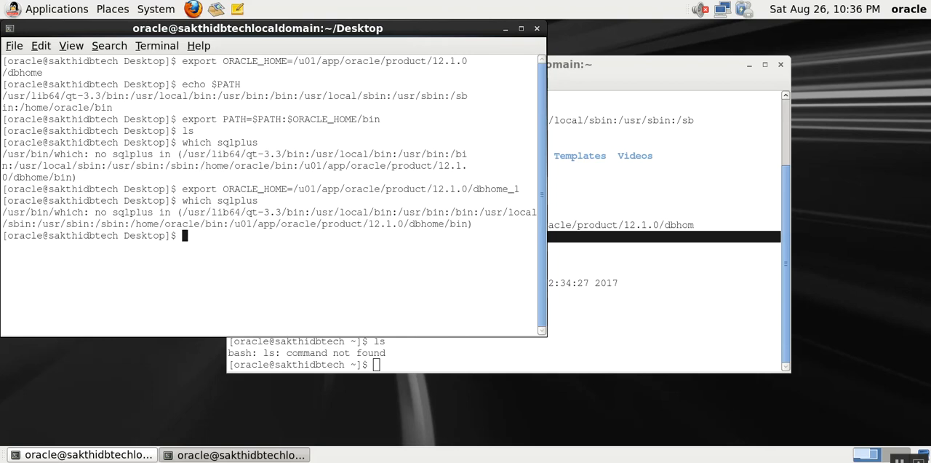
- Rerun export PATH=$PATH:$ORACLE_HOME/bin and locate the SQL*Plus binary with which sqlplus
key(Up)
key(Up)
key(Up)
key(Up)
key(Up)
key(Up)
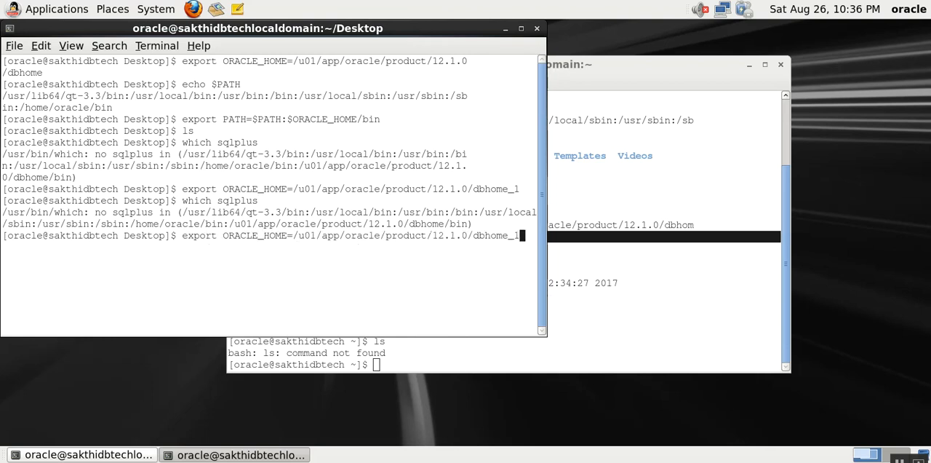
key(Down)
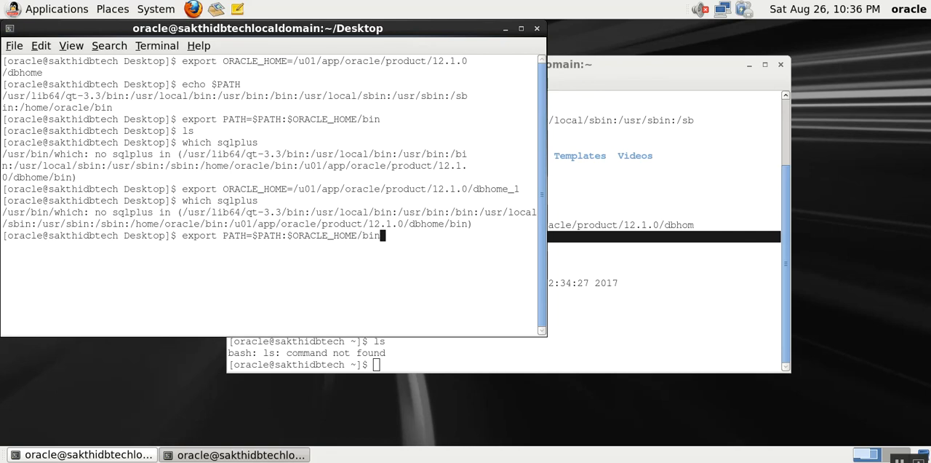
key(Return)
key(Up)
key(Up)
key(Return)
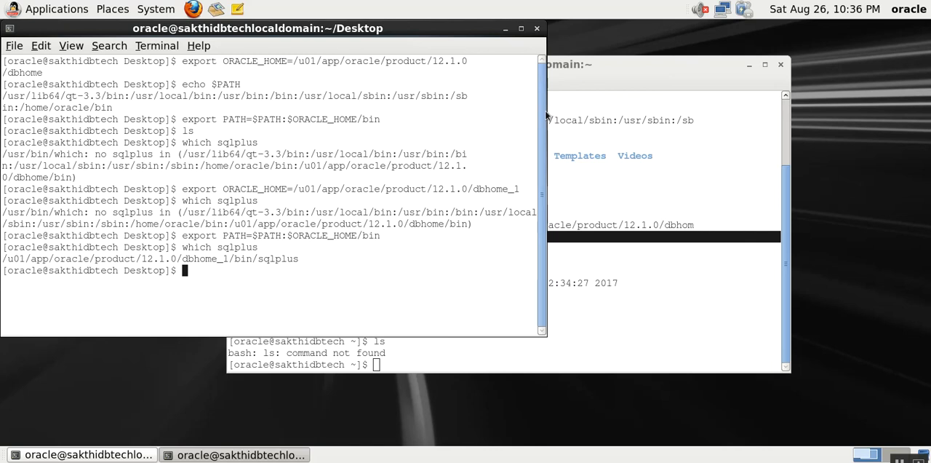
- Widen the second terminal further and copy the complete export ORACLE_HOME command ending in dbhome_1
drag(542, 110, 668, 117)
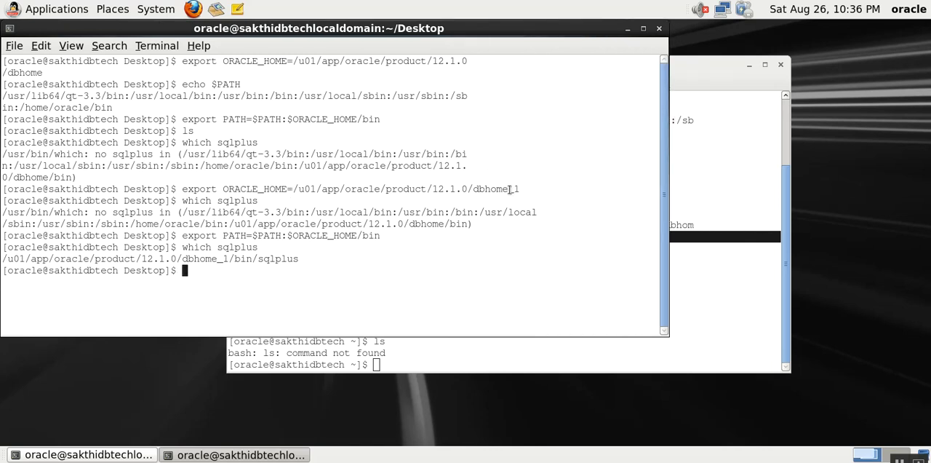
drag(507, 189, 517, 188)
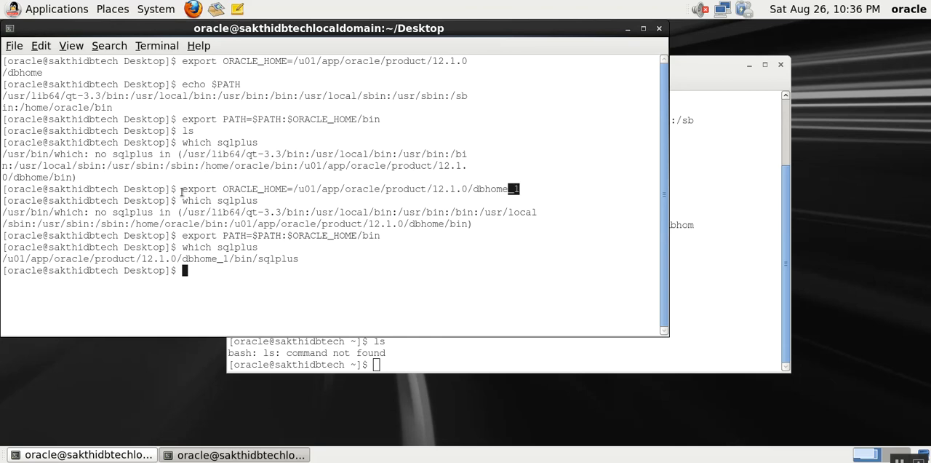
drag(180, 189, 2, 188)
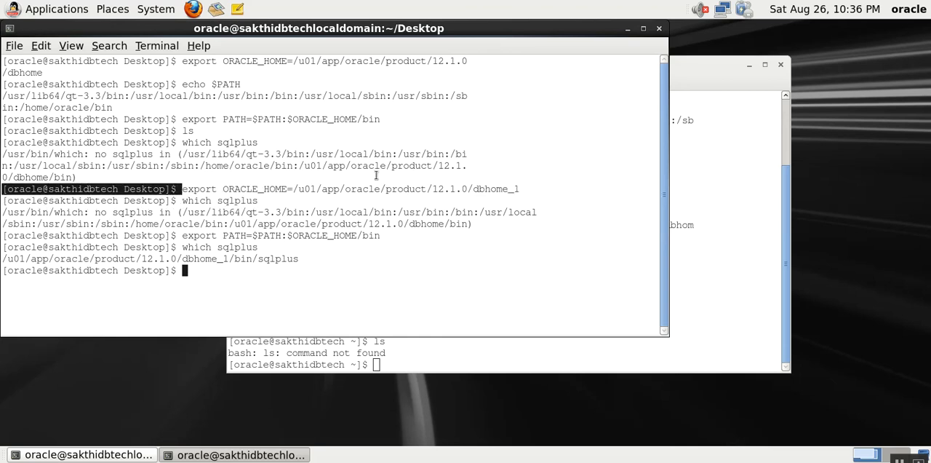
click(225, 189)
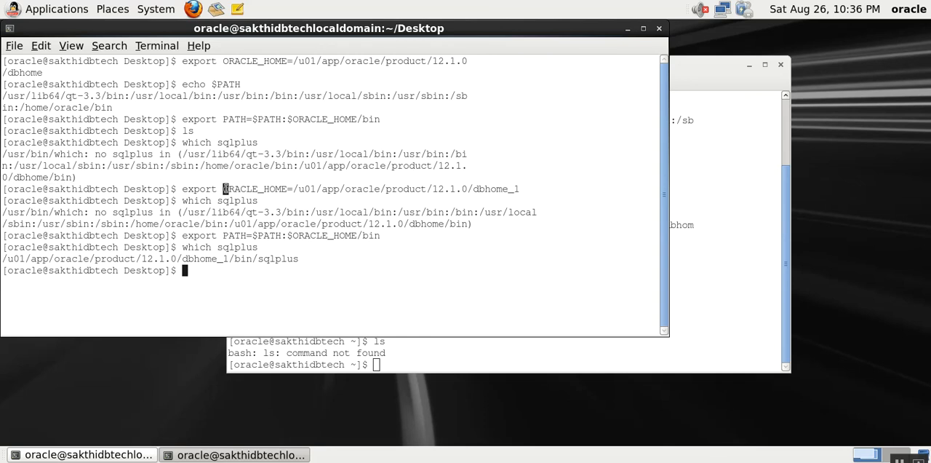
drag(225, 189, 521, 190)
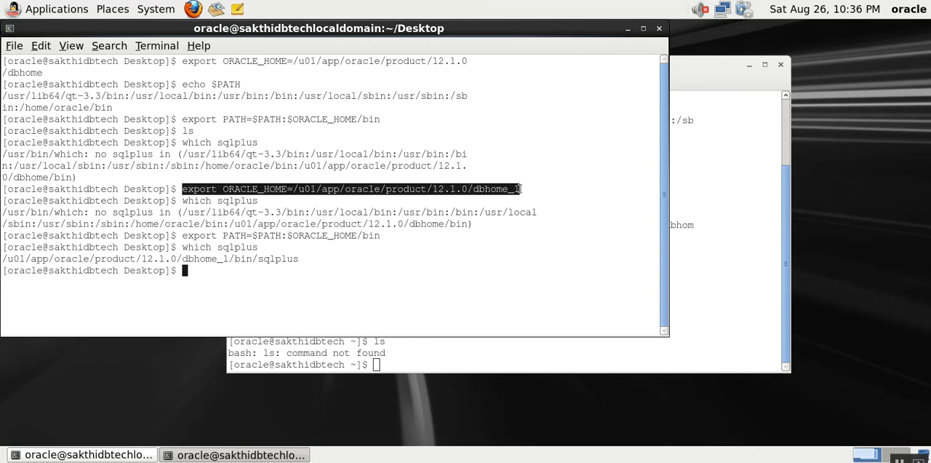
click(40, 47)
click(43, 62)
- Change to the oracle home directory, demonstrating the equivalent commands cd, cd ~ and cd $HOME
text(cd)
key(Return)
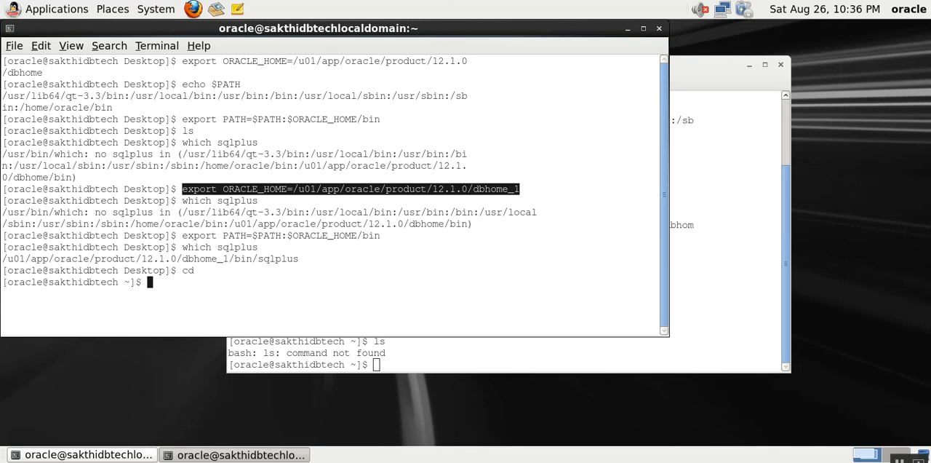
text(vi)
key(BackSpace)
key(BackSpace)
text(cd ~)
key(Return)
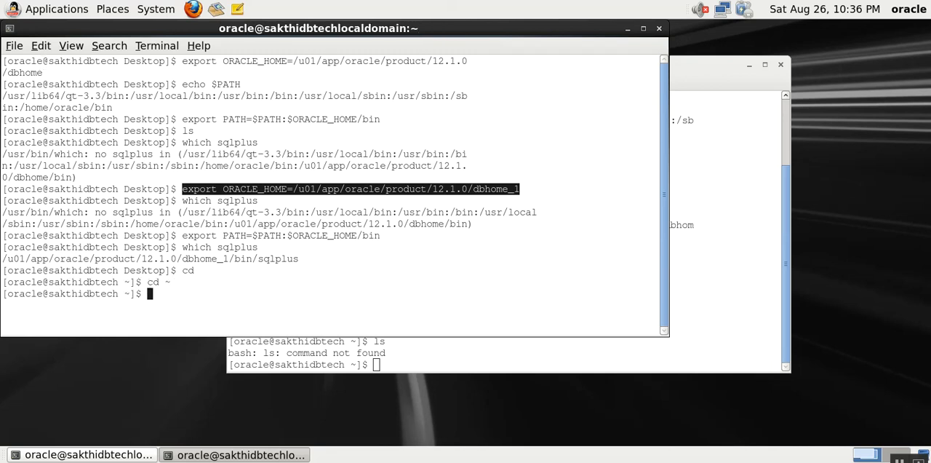
text(cd)
key(Return)
text(cd )
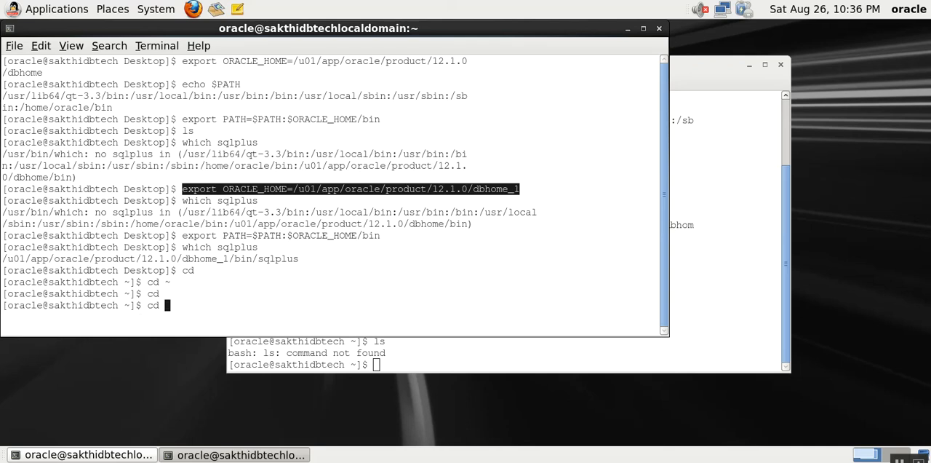
text($HOME)
key(Return)
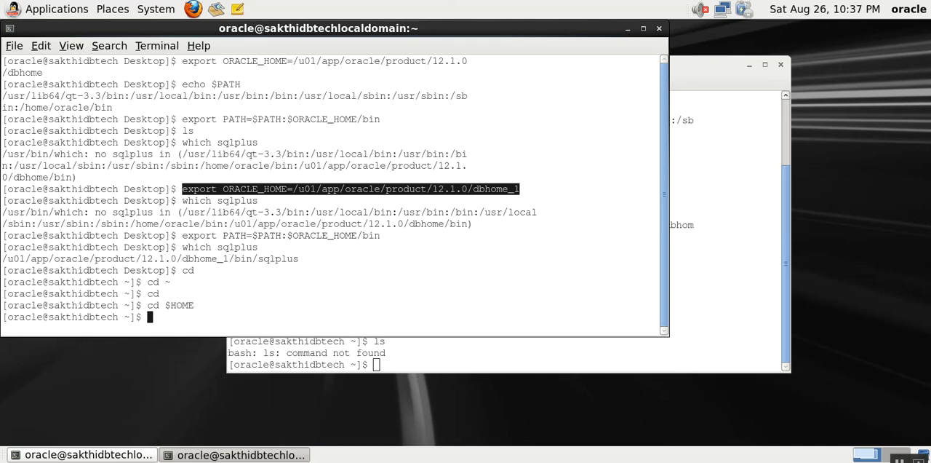
- Open .bash_profile in vi and append the copied line export ORACLE_HOME=/u01/app/oracle/product/12.1.0/dbhome_1 at the end of the file
text(vi .bash_profile)
key(Return)
key(Down)
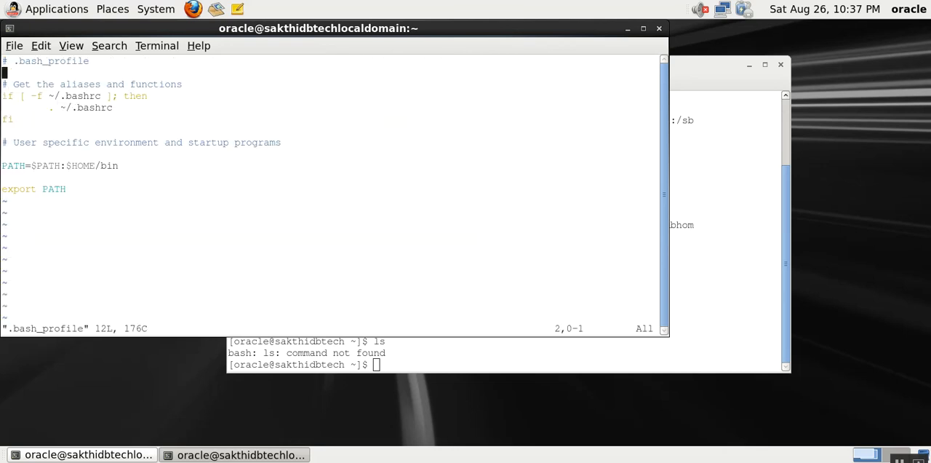
key(Down)
key(Down)
key(Down)
key(Down)
key(Down)
key(Down)
key(Down)
key(Down)
key(Down)
key(Down)
key(o)
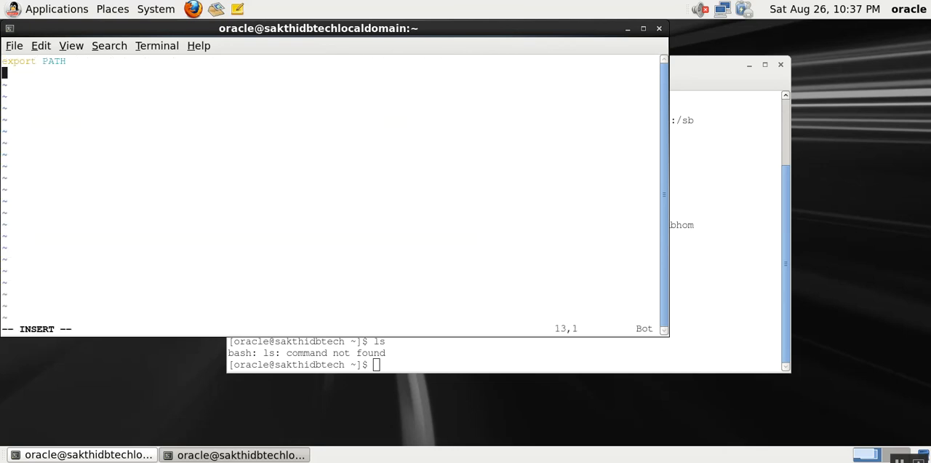
click(42, 45)
click(51, 76)
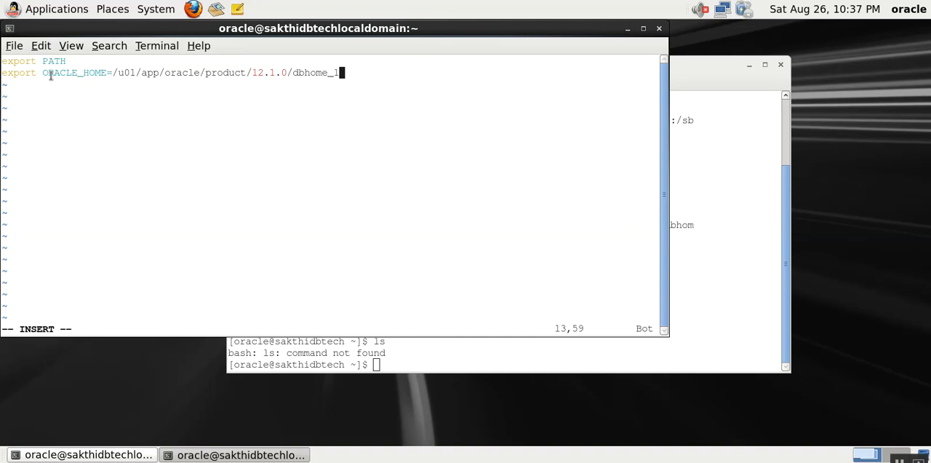
- Add the line export PATH=$PATH below the ORACLE_HOME export in .bash_profile
key(Escape)
key(a)
key(Return)
text(export PATH)
key(Up)
key(Up)
key(Up)
key(Up)
key(Up)
key(Up)
key(Up)
key(Up)
key(Up)
key(Up)
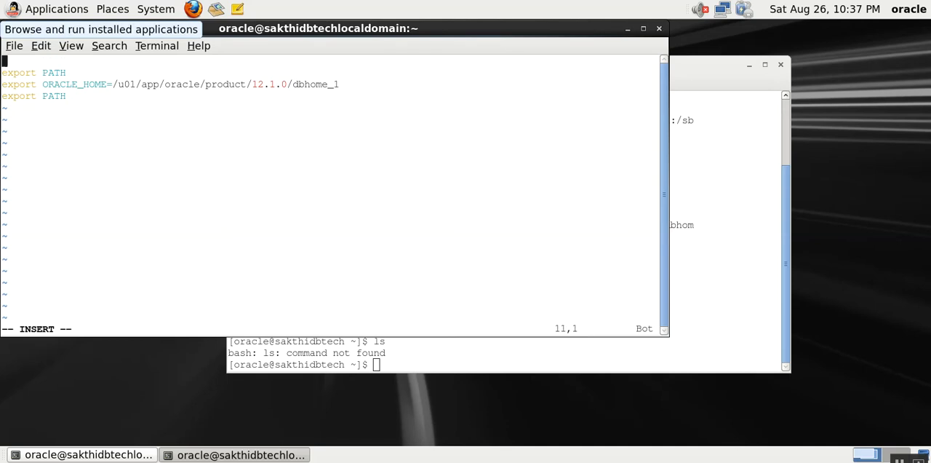
key(Down)
key(Down)
key(Down)
key(Down)
key(Down)
key(Down)
key(Down)
key(Down)
key(Down)
key(Down)
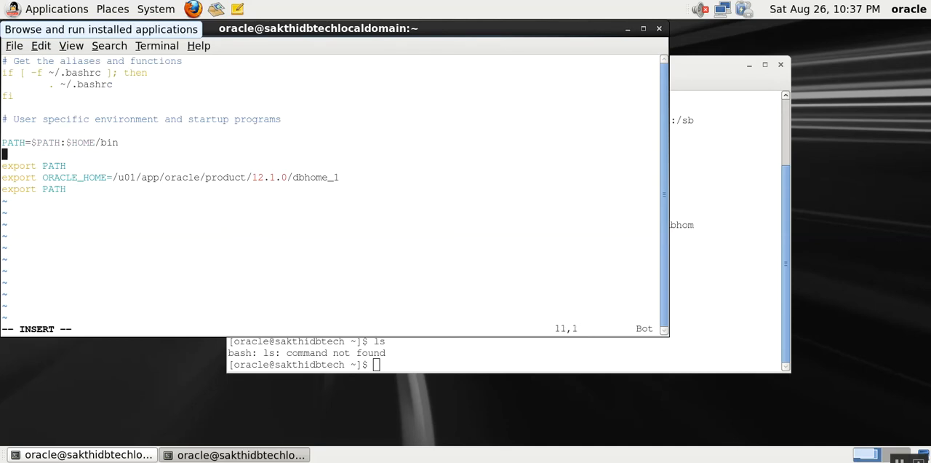
text(=$PATH)
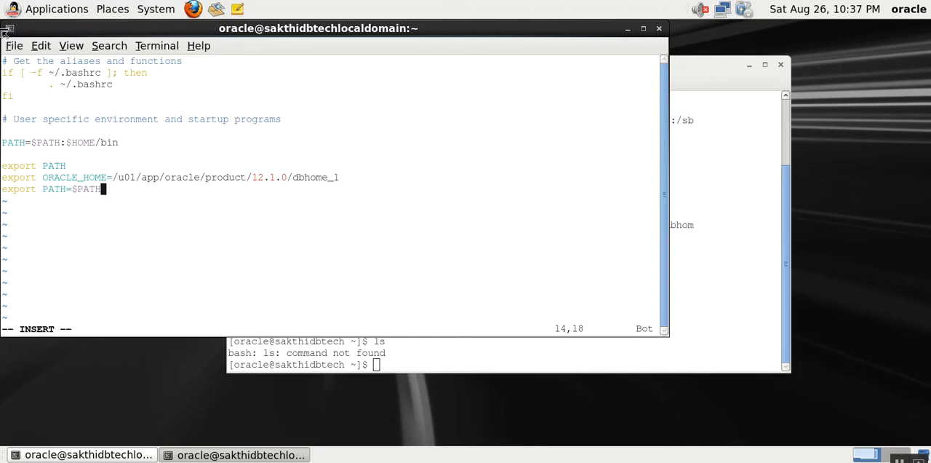
text(:$ORACLC)
- Extend the new PATH export with :$ORACLE_HOME/bin, then save .bash_profile and quit vi
key(BackSpace)
key(BackSpace)
text(LE_HOME/bin)
key(Escape)
text(:wq)
key(Return)
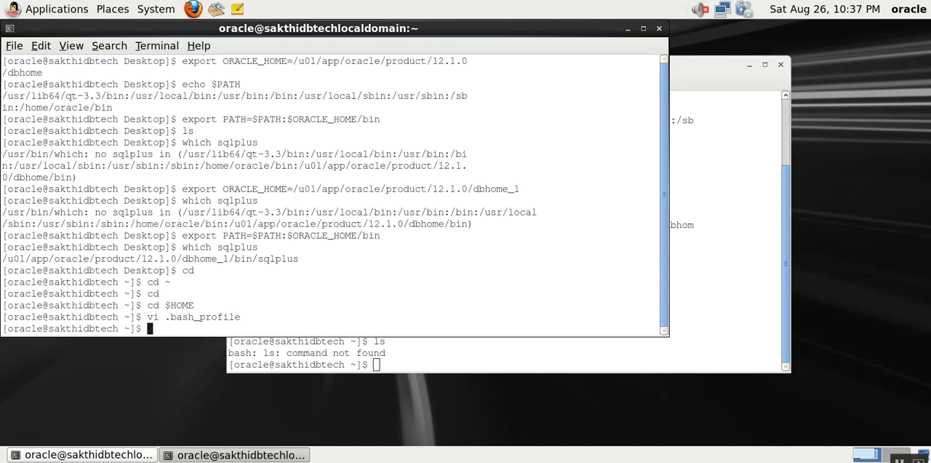
- Reload .bash_profile into the current shell and test it by launching sqlplus, cancelling at the user-name prompt
text(. .bash_profile)
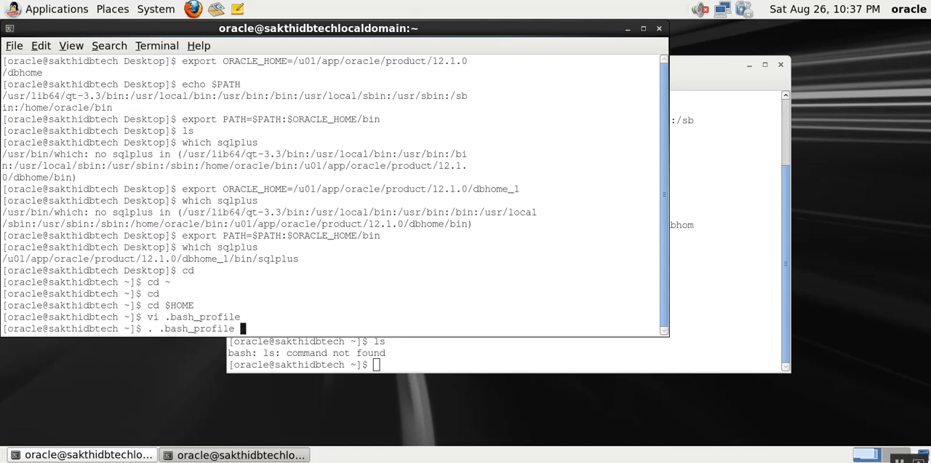
key(Return)
text(sqlplus)
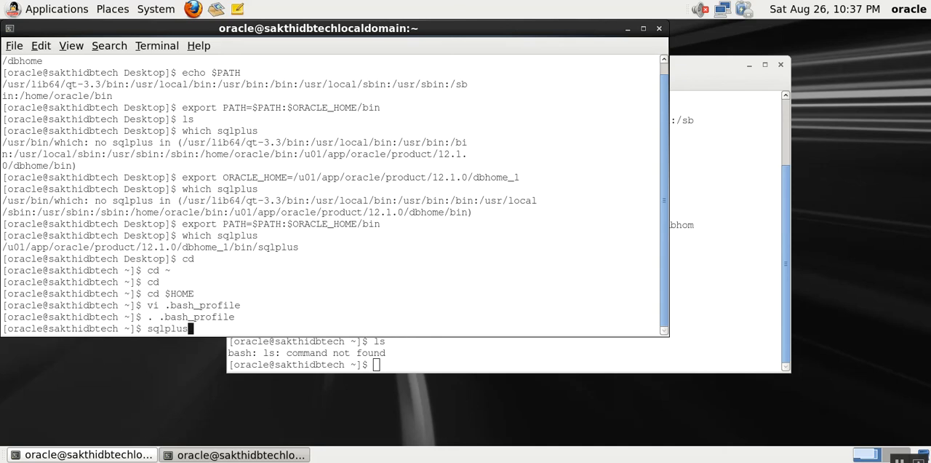
key(Return)
key(ctrl+c)
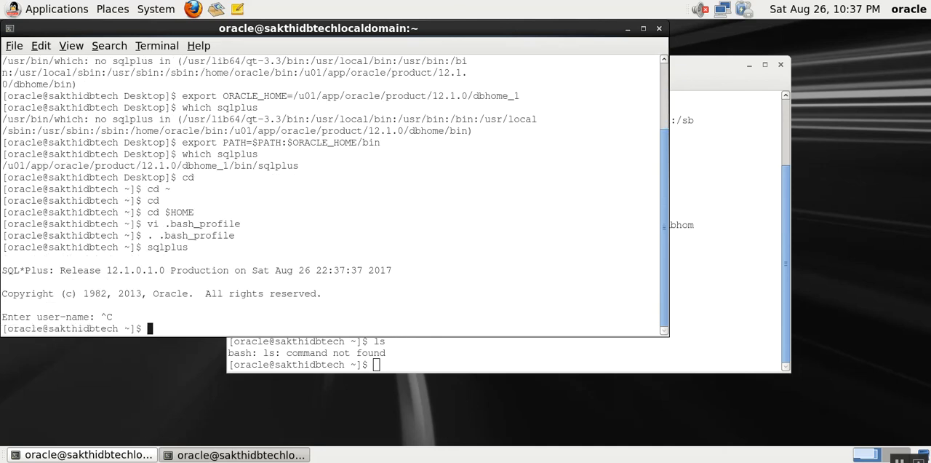